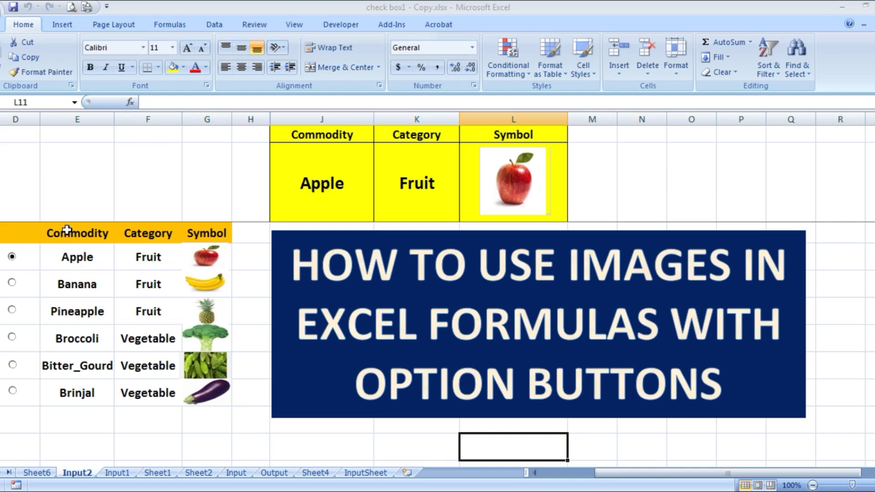
Examine the finished commodity table and try the option buttons from Banana through Brinjal to see the displayed commodity, category and symbol.
{"action": "left_click_drag", "start_coordinate": [72, 234], "coordinate": [77, 391]}
{"action": "left_click_drag", "start_coordinate": [144, 231], "coordinate": [137, 392]}
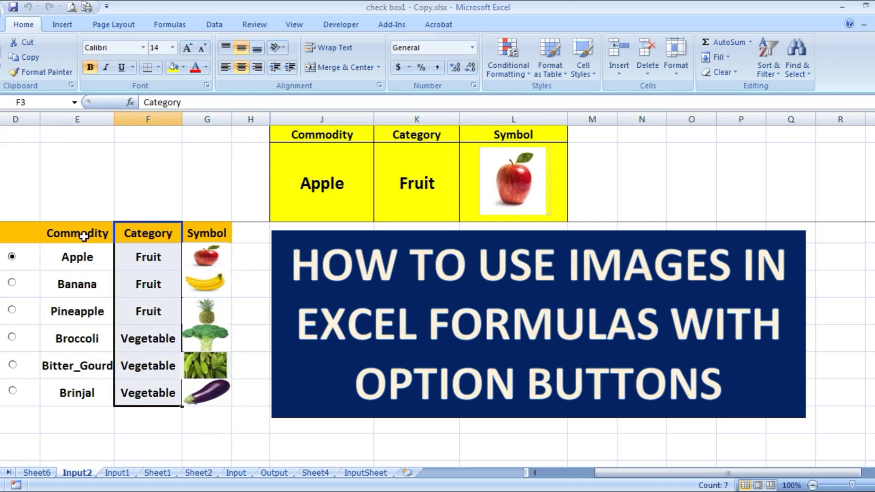
{"action": "left_click", "coordinate": [77, 283]}
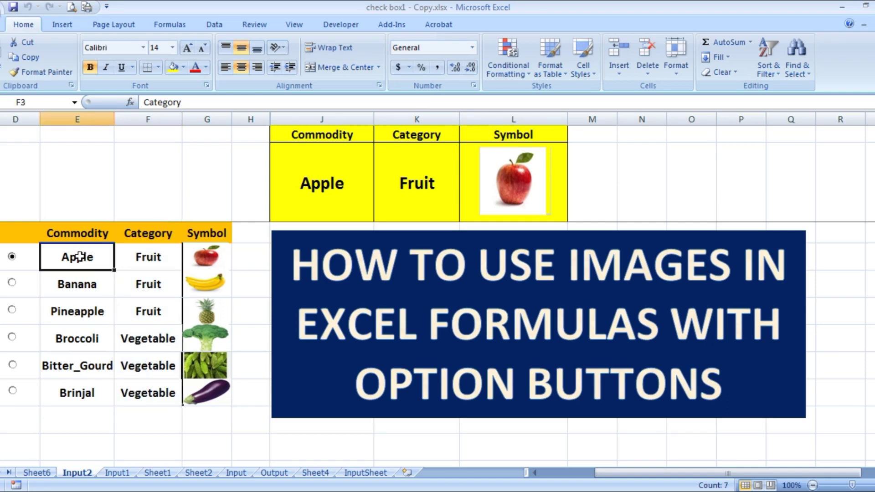
{"action": "left_click", "coordinate": [75, 310]}
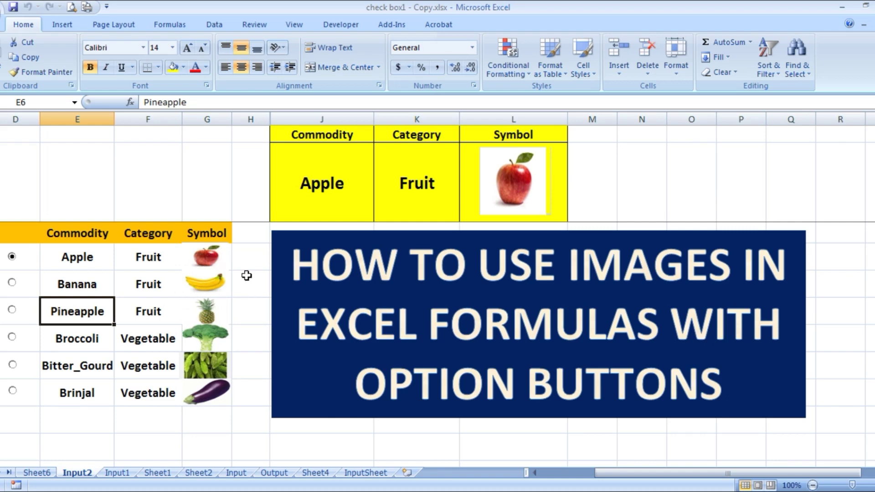
{"action": "left_click", "coordinate": [12, 284]}
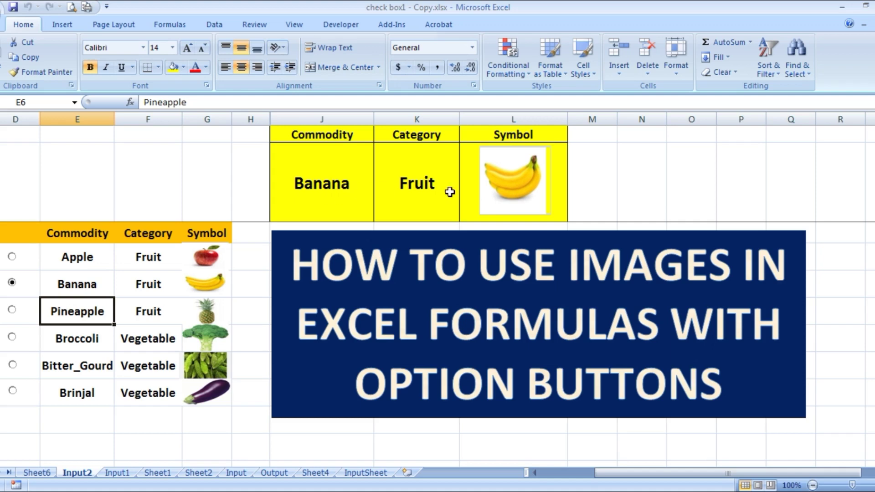
{"action": "left_click", "coordinate": [12, 311]}
{"action": "left_click", "coordinate": [13, 338]}
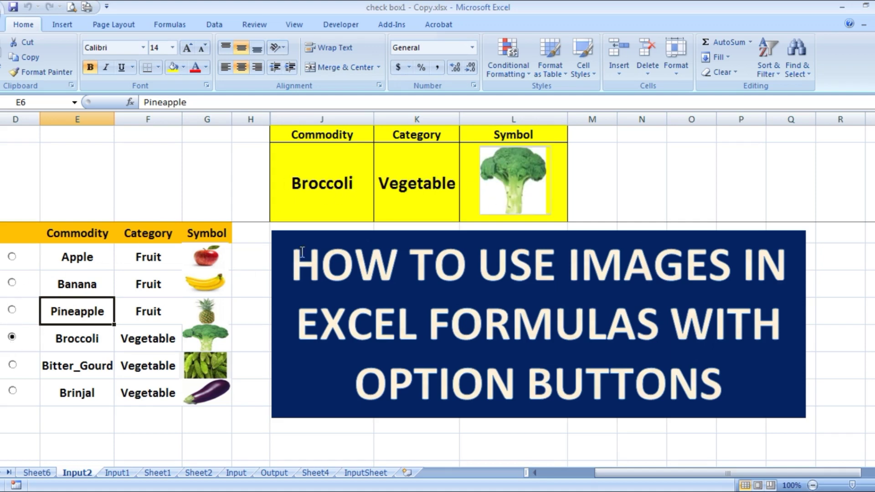
{"action": "left_click", "coordinate": [12, 310]}
{"action": "left_click", "coordinate": [12, 337]}
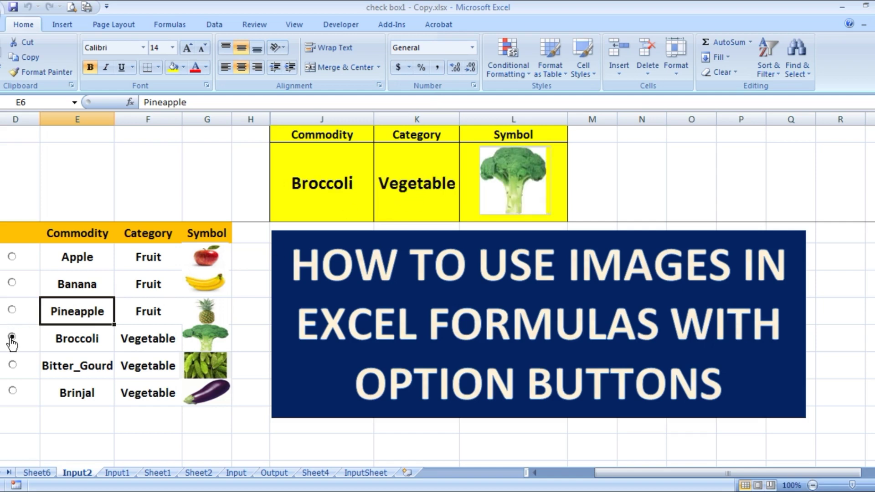
{"action": "left_click", "coordinate": [13, 365]}
{"action": "left_click", "coordinate": [13, 393]}
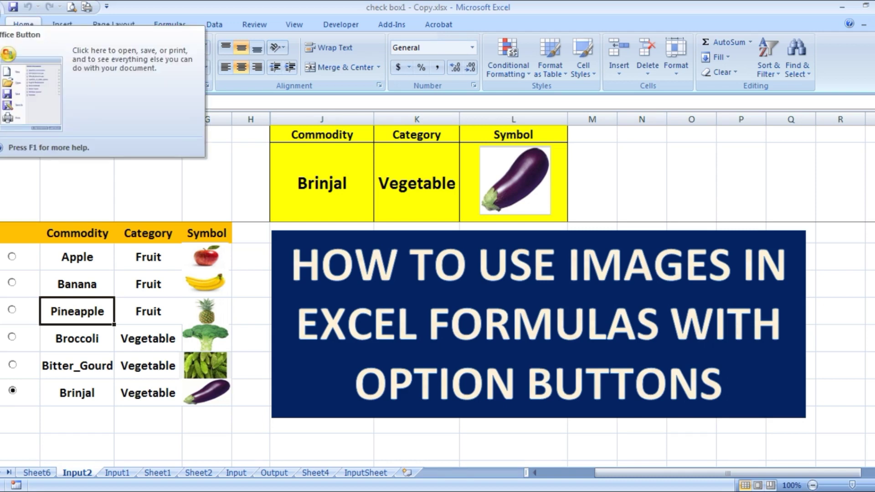
Create a new blank workbook.
{"action": "left_click", "coordinate": [5, 9]}
{"action": "left_click", "coordinate": [15, 45]}
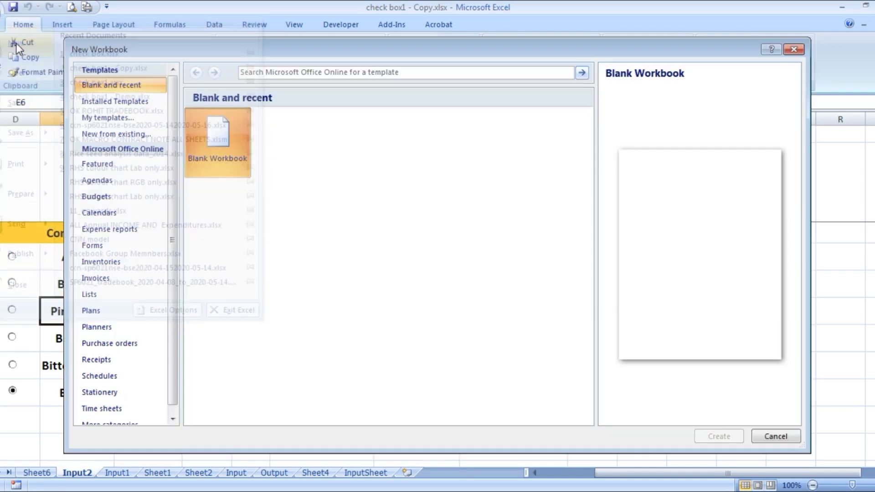
{"action": "double_click", "coordinate": [230, 152]}
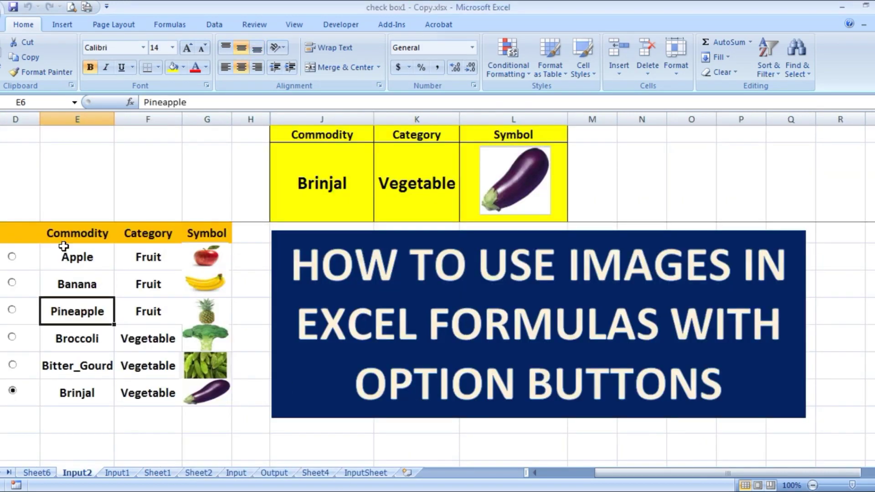
Copy the Commodity and Category table from the Input2 sheet into the new workbook at E3 and widen columns E to G.
{"action": "left_click", "coordinate": [63, 233]}
{"action": "left_click_drag", "start_coordinate": [63, 233], "coordinate": [117, 385]}
{"action": "right_click", "coordinate": [96, 335]}
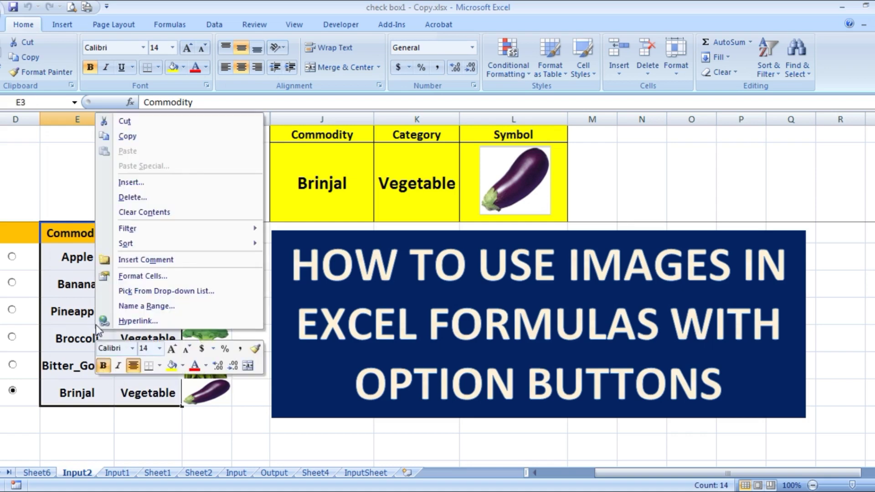
{"action": "left_click", "coordinate": [137, 137]}
{"action": "key", "text": "alt+Tab"}
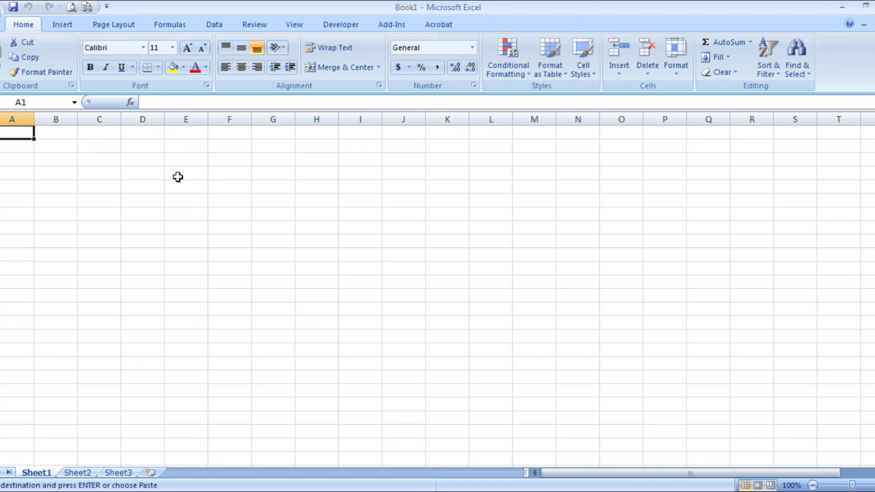
{"action": "right_click", "coordinate": [179, 163]}
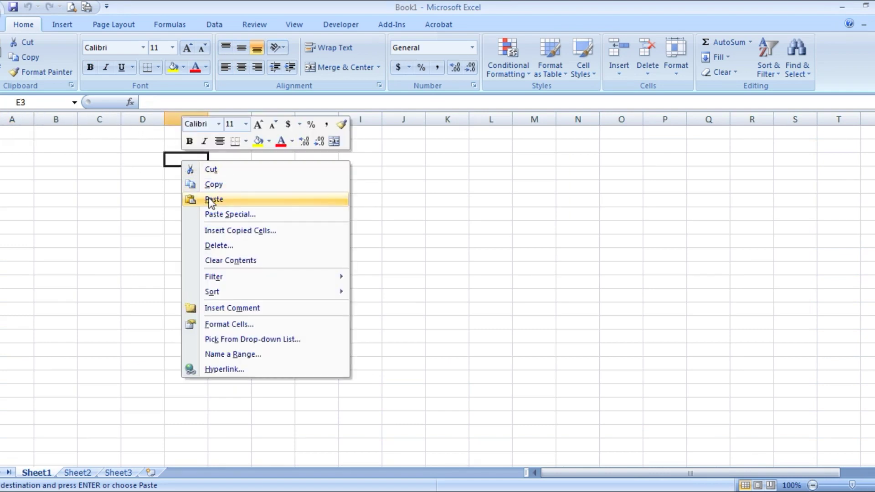
{"action": "left_click", "coordinate": [191, 197]}
{"action": "left_click_drag", "start_coordinate": [209, 122], "coordinate": [372, 119]}
Delete the pineapple and bitter gourd pictures that were pasted next to the table.
{"action": "left_click", "coordinate": [326, 212]}
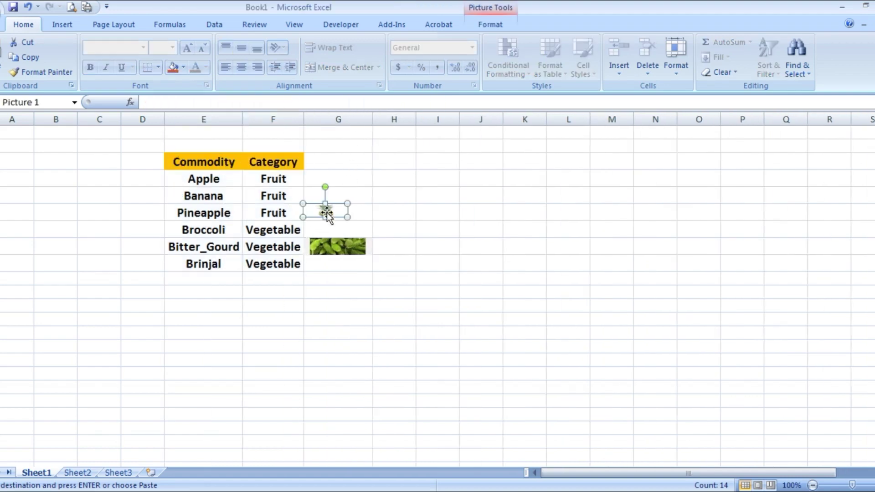
{"action": "key", "text": "Delete"}
{"action": "left_click", "coordinate": [337, 246]}
{"action": "key", "text": "Delete"}
{"action": "left_click", "coordinate": [394, 278]}
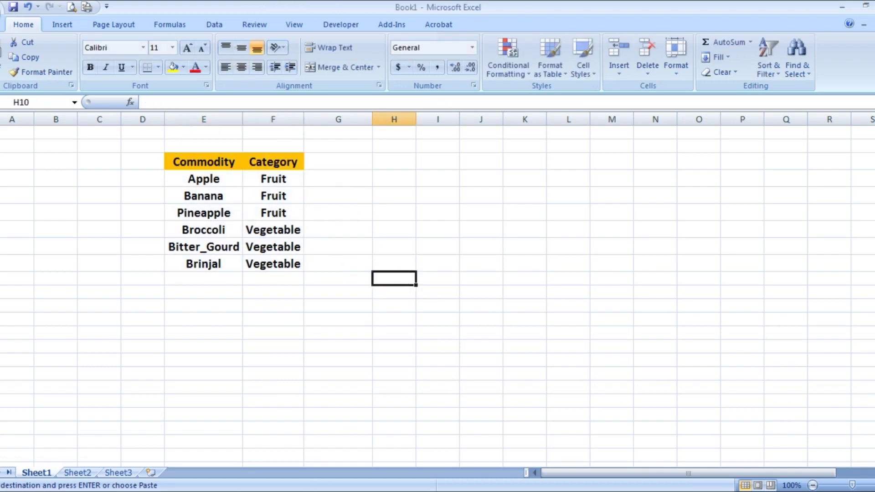
Copy the Symbol heading from the check box1 - Copy.xlsx workbook into cell G3 of Book1.
{"action": "mouse_move", "coordinate": [342, 491]}
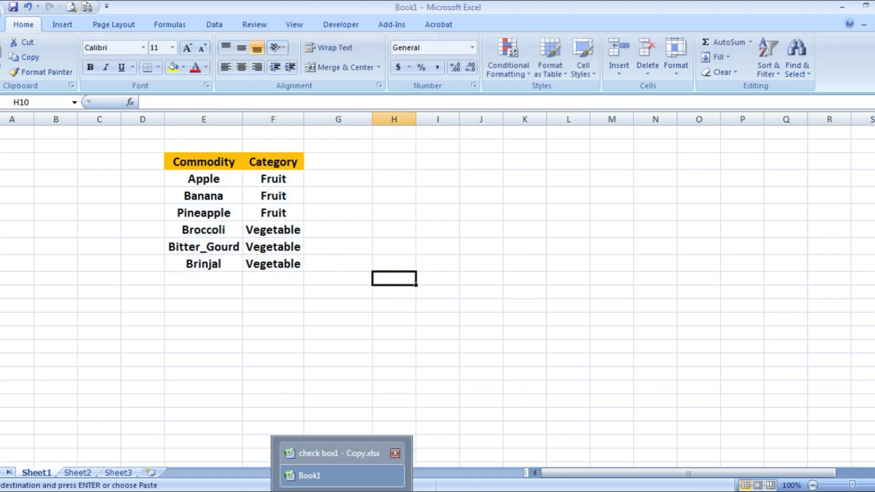
{"action": "left_click", "coordinate": [337, 453]}
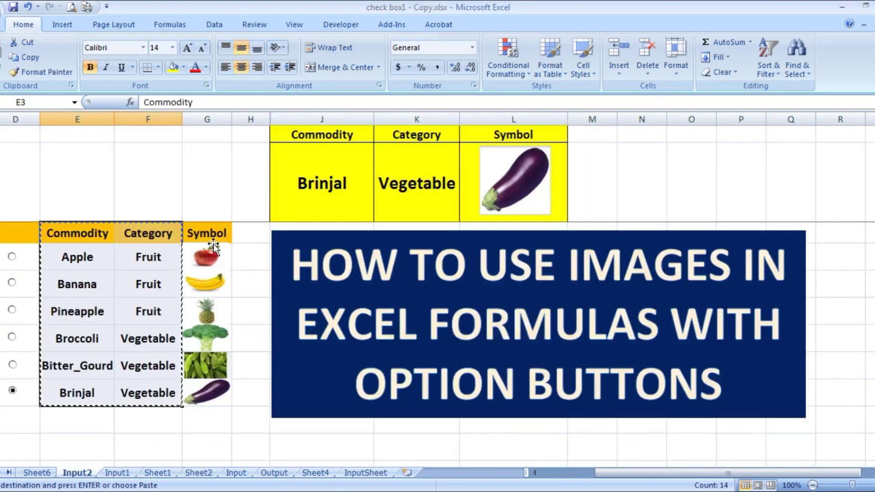
{"action": "right_click", "coordinate": [194, 231]}
{"action": "left_click", "coordinate": [231, 256]}
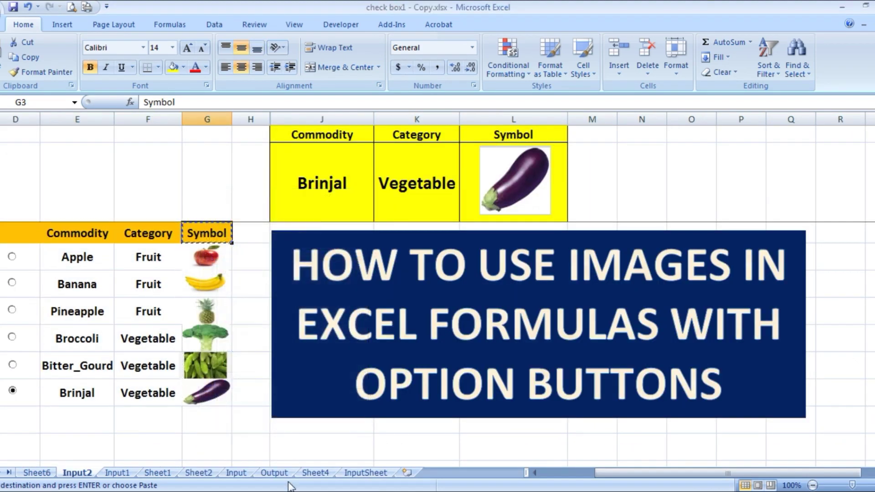
{"action": "left_click", "coordinate": [326, 479]}
{"action": "left_click", "coordinate": [339, 159]}
{"action": "right_click", "coordinate": [337, 162]}
{"action": "left_click", "coordinate": [378, 199]}
{"action": "left_click", "coordinate": [515, 244]}
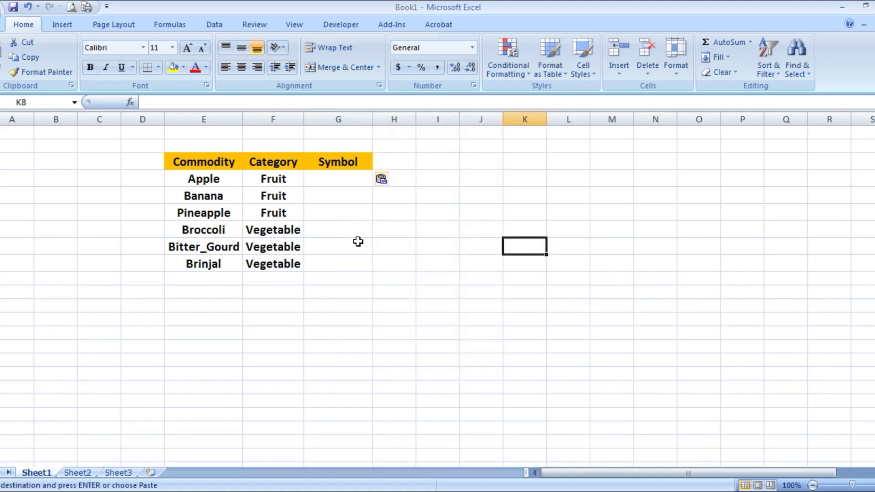
Set the height of rows 3 to 9 to 30 and enlarge rows 1 and 2 above the table.
{"action": "left_click_drag", "start_coordinate": [4, 163], "coordinate": [2, 264]}
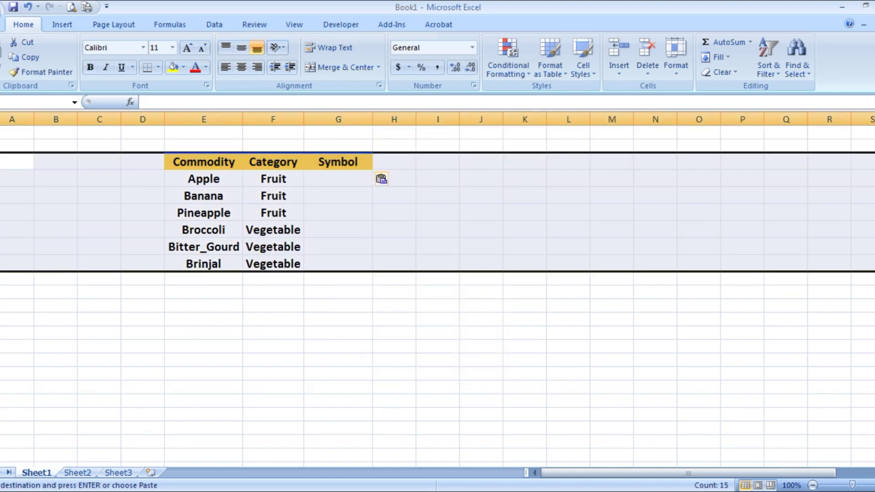
{"action": "right_click", "coordinate": [3, 251]}
{"action": "left_click", "coordinate": [21, 379]}
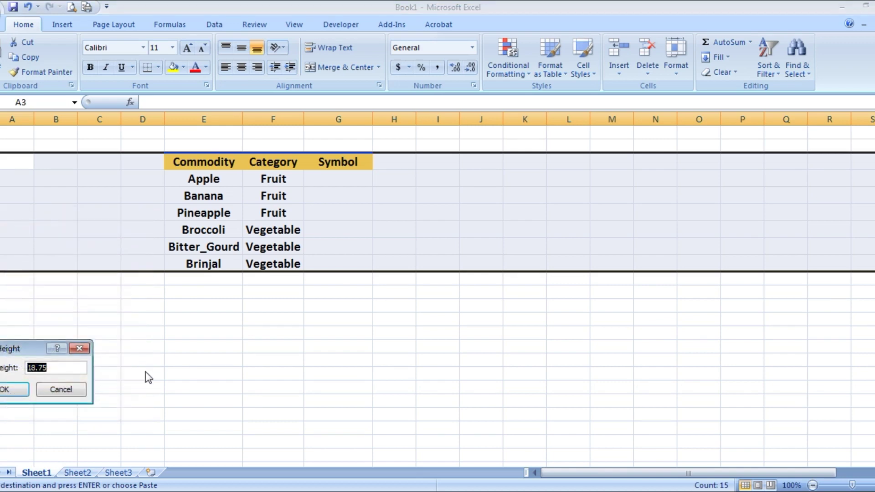
{"action": "type", "text": "30"}
{"action": "key", "text": "Return"}
{"action": "left_click", "coordinate": [288, 382]}
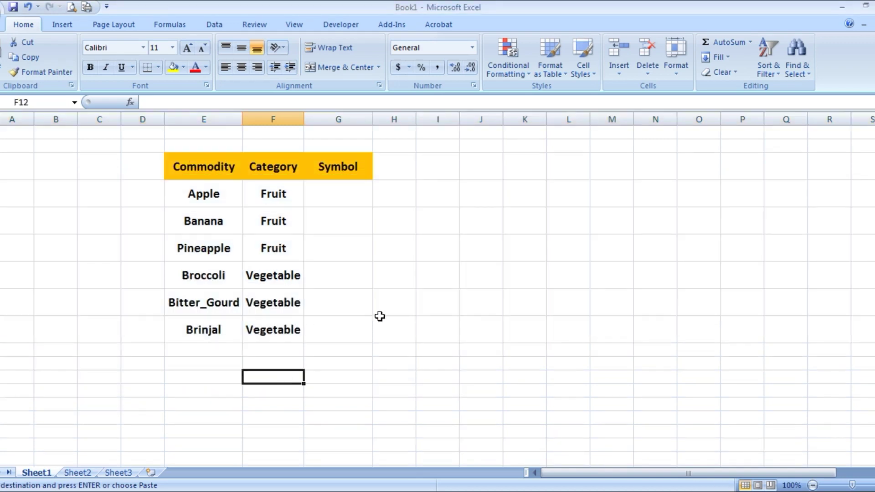
{"action": "left_click_drag", "start_coordinate": [0, 139], "coordinate": [0, 238]}
{"action": "left_click", "coordinate": [426, 301]}
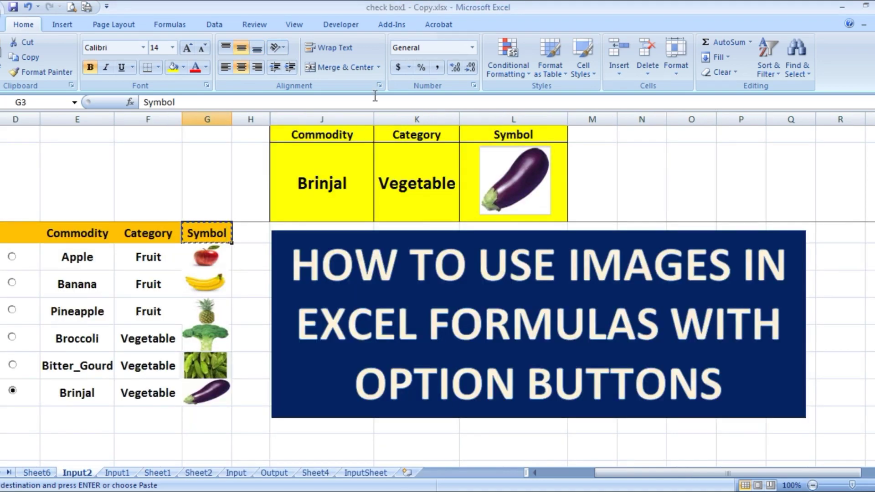
Copy the yellow Commodity, Category and Symbol headings from the check box1 - Copy.xlsx workbook into Book1 starting at J1.
{"action": "left_click_drag", "start_coordinate": [327, 136], "coordinate": [532, 135]}
{"action": "right_click", "coordinate": [531, 135]}
{"action": "left_click", "coordinate": [564, 160]}
{"action": "left_click", "coordinate": [401, 491]}
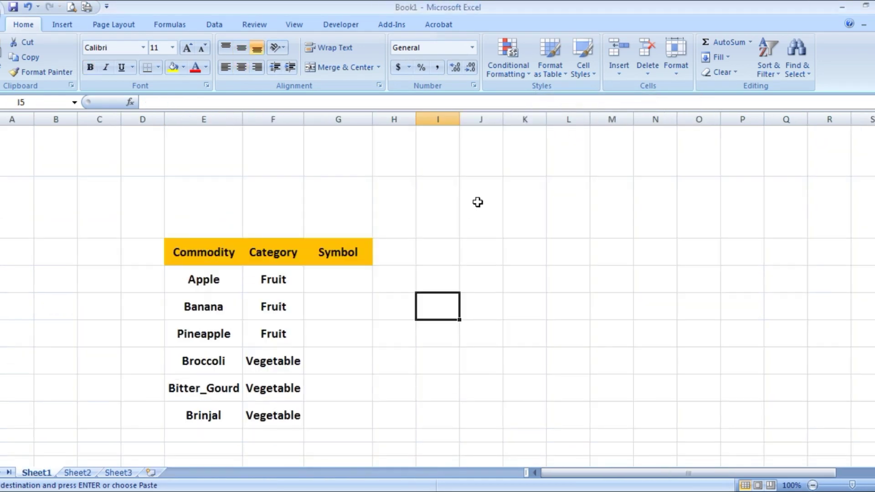
{"action": "right_click", "coordinate": [486, 143]}
{"action": "left_click", "coordinate": [513, 181]}
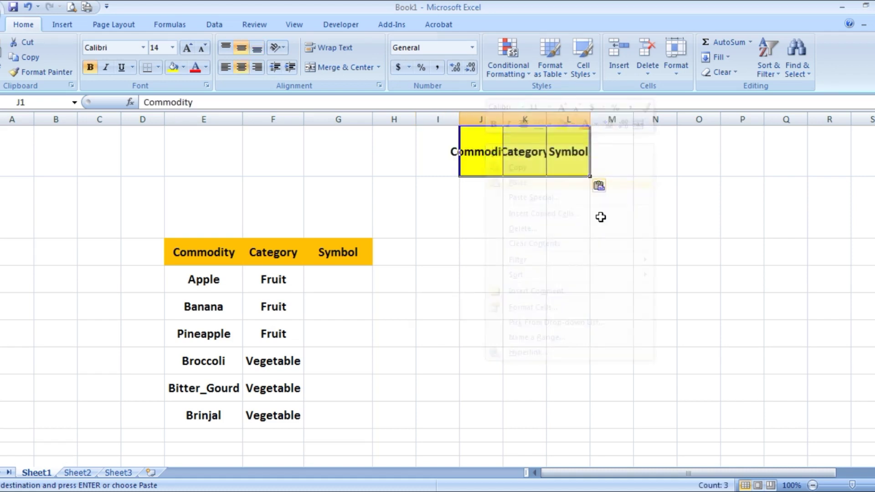
Widen columns J to L beyond their headings, fit row 1 to its text and make row 2 taller.
{"action": "double_click", "coordinate": [505, 116]}
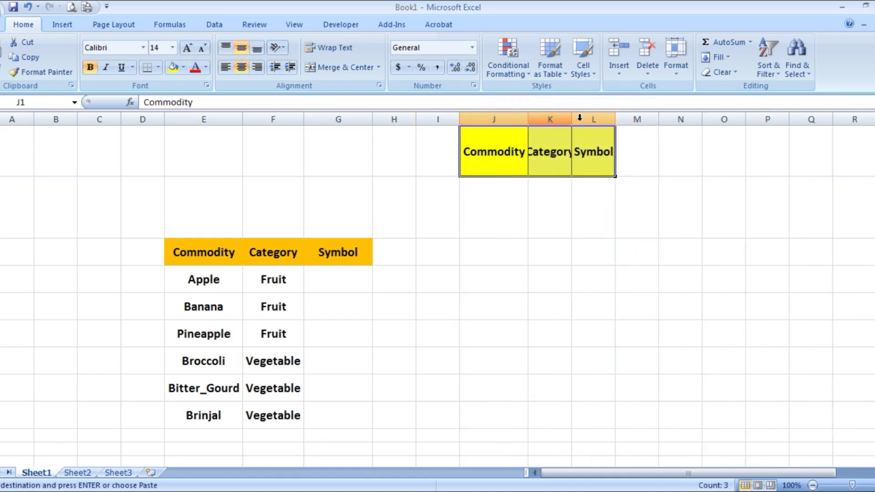
{"action": "double_click", "coordinate": [571, 118]}
{"action": "double_click", "coordinate": [627, 119]}
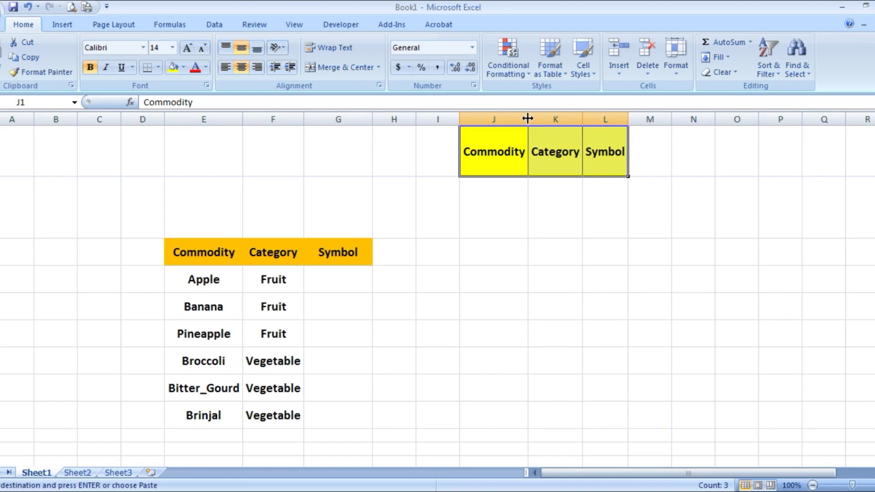
{"action": "left_click_drag", "start_coordinate": [528, 119], "coordinate": [546, 119]}
{"action": "left_click_drag", "start_coordinate": [601, 118], "coordinate": [735, 119]}
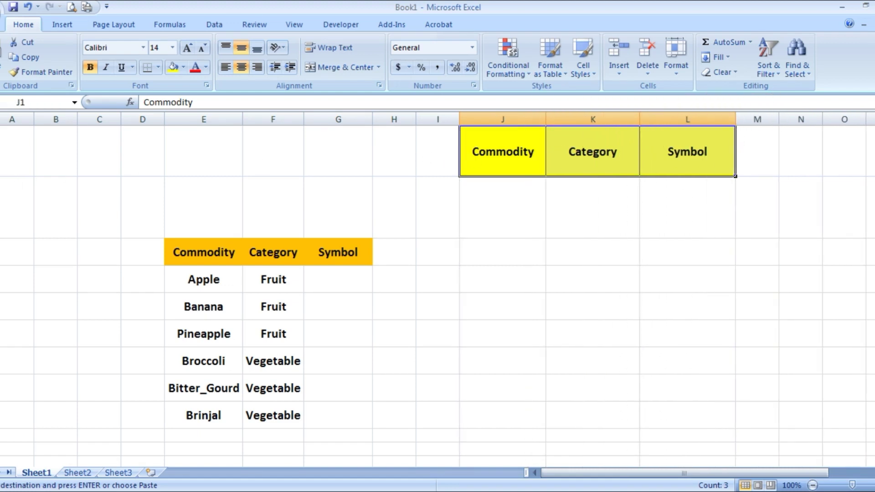
{"action": "double_click", "coordinate": [0, 178]}
{"action": "left_click_drag", "start_coordinate": [1, 204], "coordinate": [0, 224]}
Fill the result area J1:L2 with yellow.
{"action": "left_click", "coordinate": [497, 145]}
{"action": "left_click_drag", "start_coordinate": [497, 141], "coordinate": [671, 199]}
{"action": "left_click", "coordinate": [174, 67]}
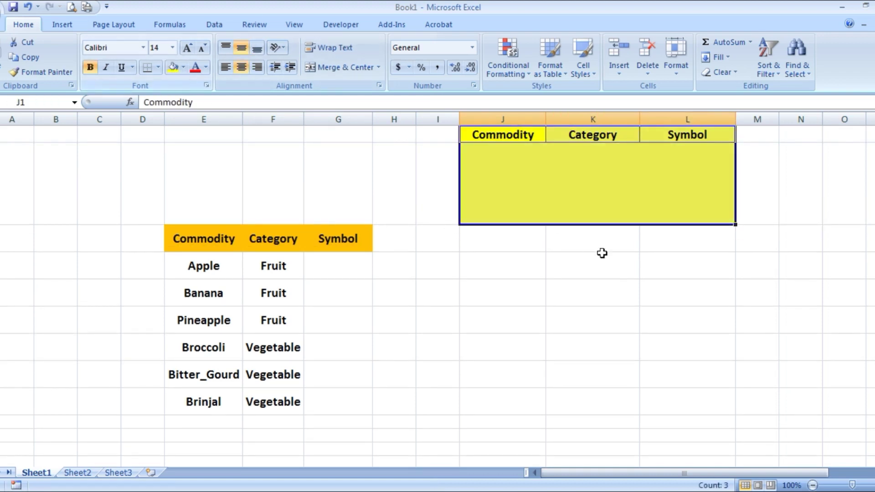
{"action": "left_click", "coordinate": [592, 250]}
Apply all borders to the yellow result area J1:L2.
{"action": "left_click_drag", "start_coordinate": [524, 134], "coordinate": [656, 197]}
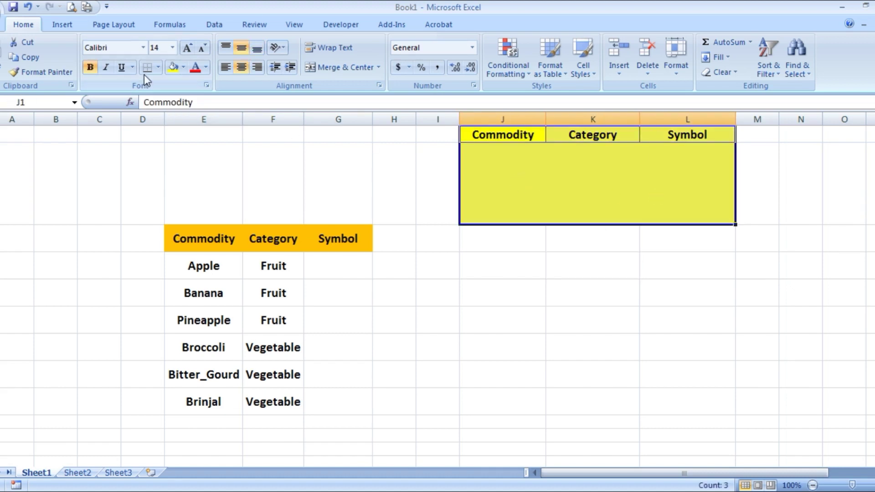
{"action": "left_click", "coordinate": [158, 67]}
{"action": "left_click", "coordinate": [157, 173]}
{"action": "left_click", "coordinate": [573, 272]}
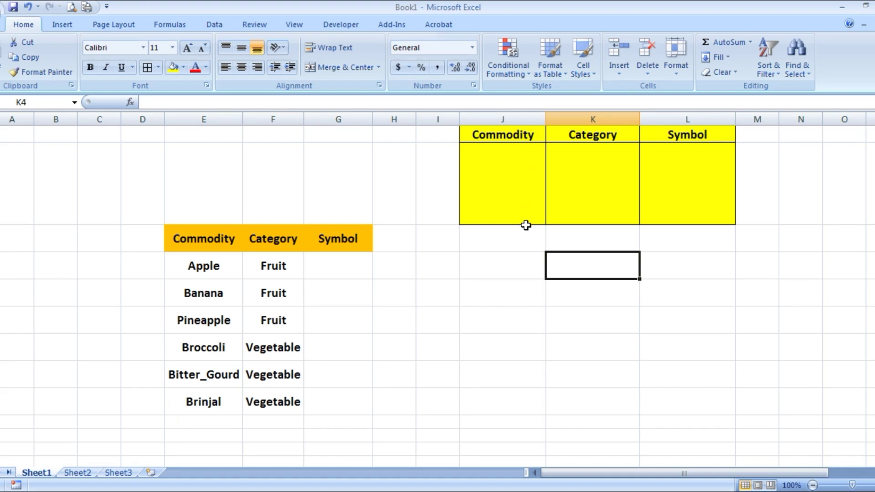
{"action": "left_click", "coordinate": [473, 325]}
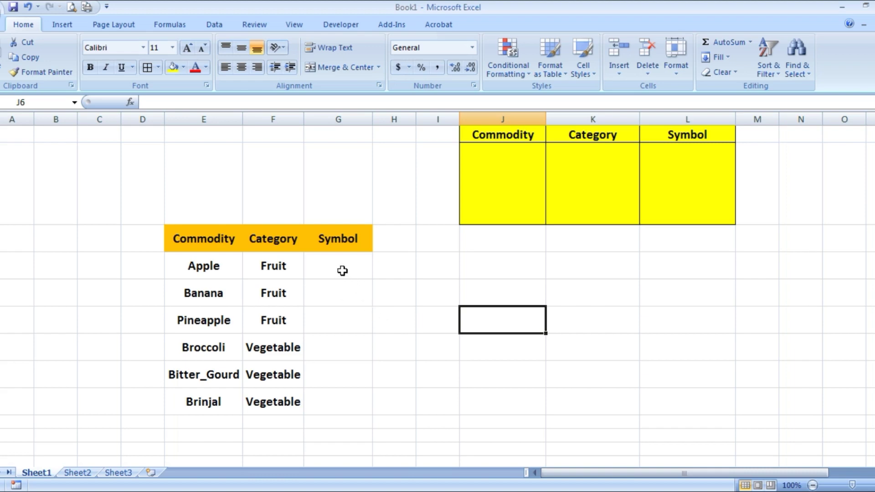
Copy the path of the check box picture folder in Windows Explorer and return to cell G4 of Book1.
{"action": "left_click", "coordinate": [232, 491]}
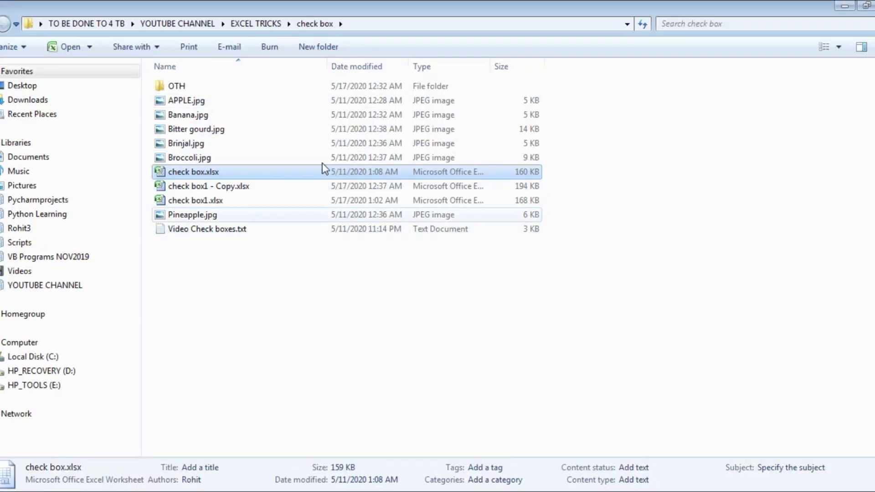
{"action": "left_click", "coordinate": [352, 21]}
{"action": "right_click", "coordinate": [352, 20]}
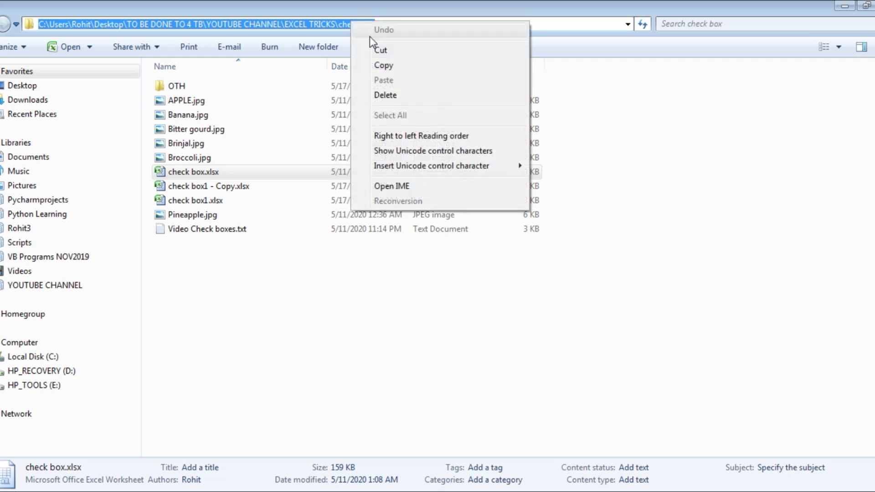
{"action": "left_click", "coordinate": [379, 67]}
{"action": "left_click", "coordinate": [328, 278]}
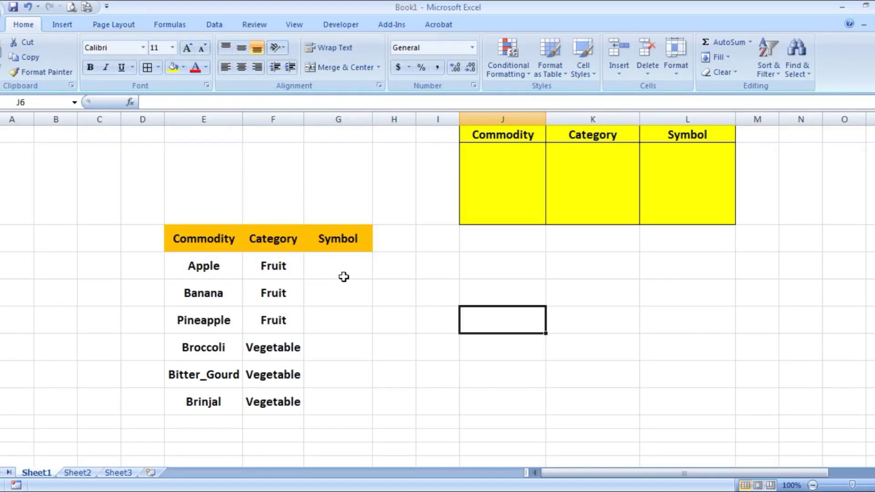
{"action": "left_click", "coordinate": [343, 268]}
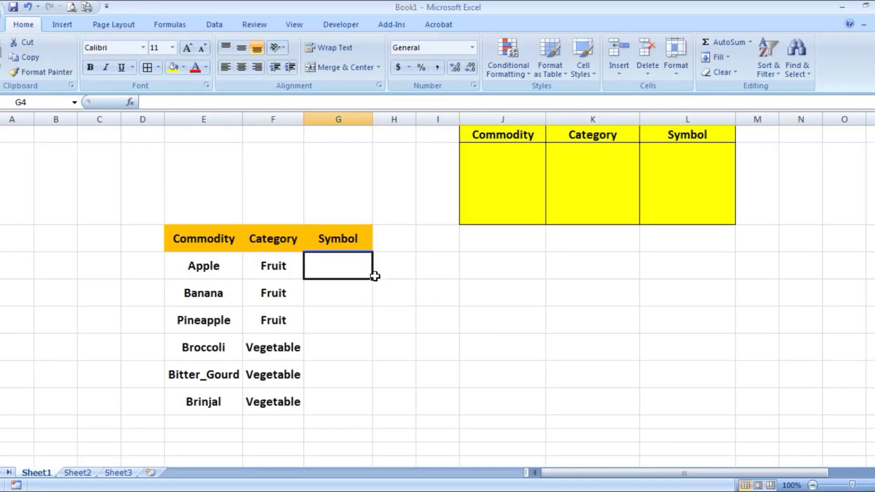
Insert APPLE.jpg from the copied check box folder path at cell G4.
{"action": "left_click", "coordinate": [65, 25]}
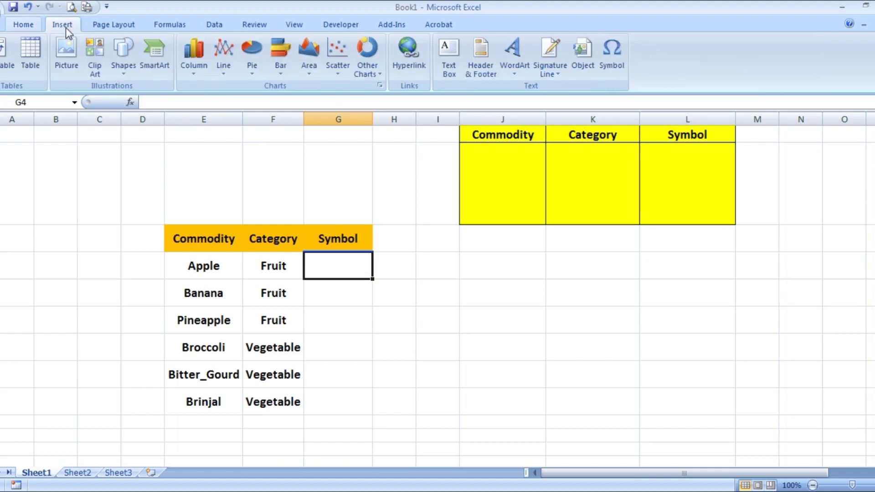
{"action": "left_click", "coordinate": [68, 69]}
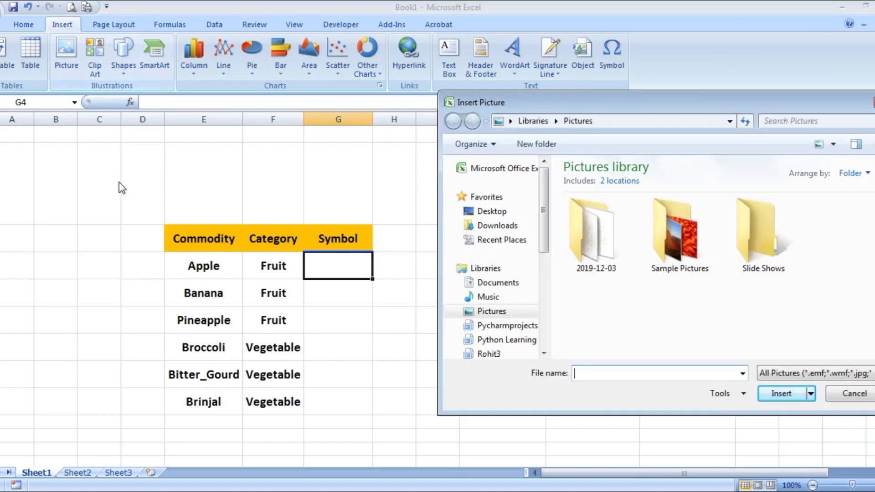
{"action": "right_click", "coordinate": [581, 372]}
{"action": "left_click", "coordinate": [606, 239]}
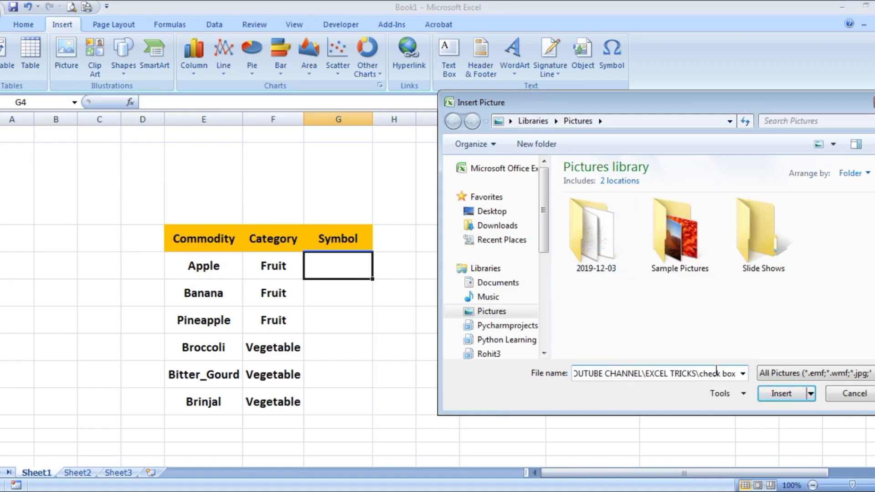
{"action": "left_click", "coordinate": [779, 394]}
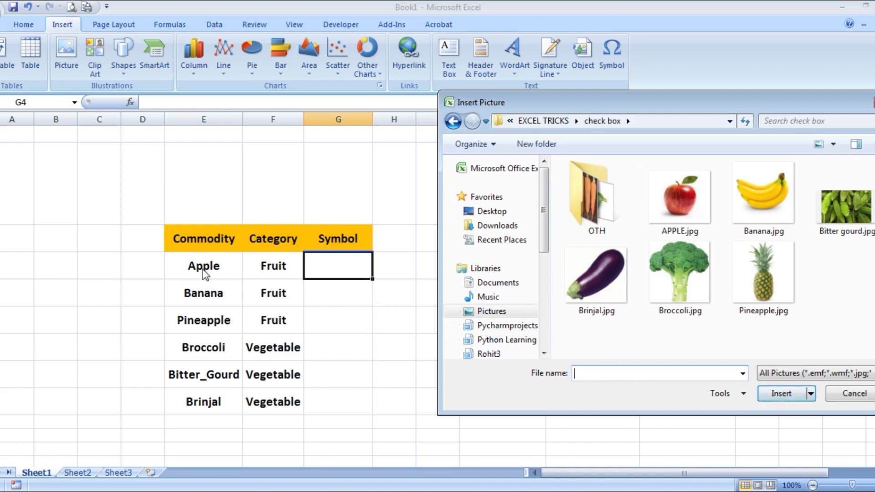
{"action": "left_click", "coordinate": [685, 210]}
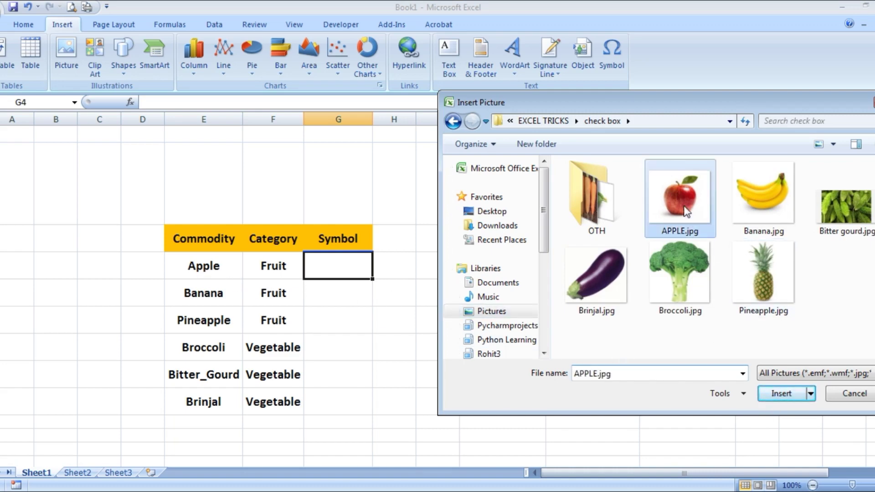
{"action": "left_click", "coordinate": [782, 394]}
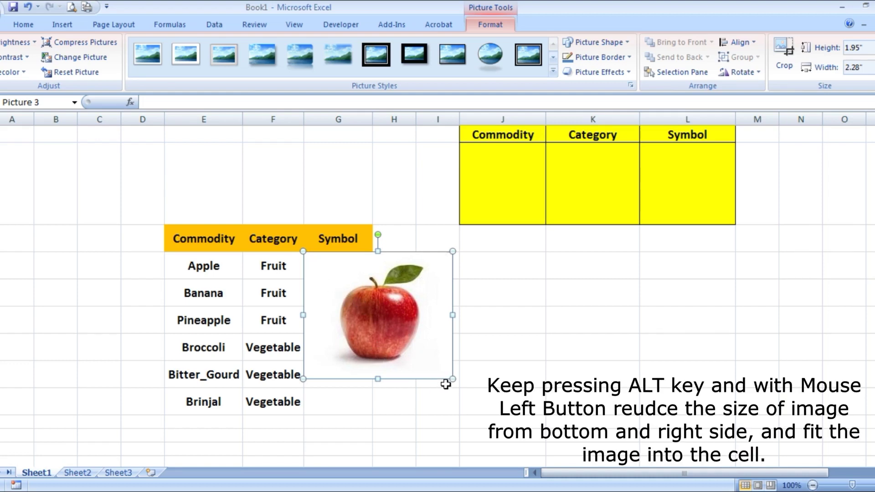
Shrink the apple picture in height and width so it fits exactly inside cell G4.
{"action": "key", "text": "alt"}
{"action": "left_click_drag", "start_coordinate": [377, 382], "coordinate": [363, 279]}
{"action": "left_click_drag", "start_coordinate": [453, 265], "coordinate": [362, 262]}
{"action": "left_click", "coordinate": [488, 327]}
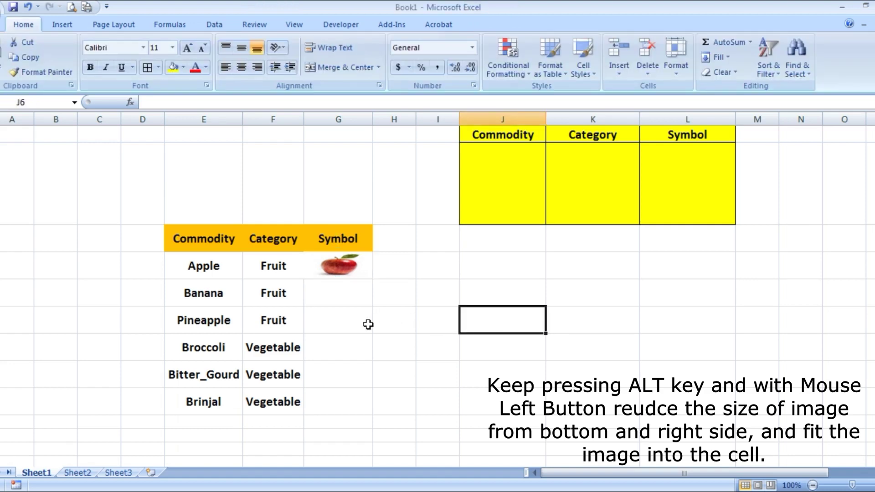
Insert Banana.jpg at cell G5 and shrink the picture to fit the cell.
{"action": "left_click", "coordinate": [333, 293]}
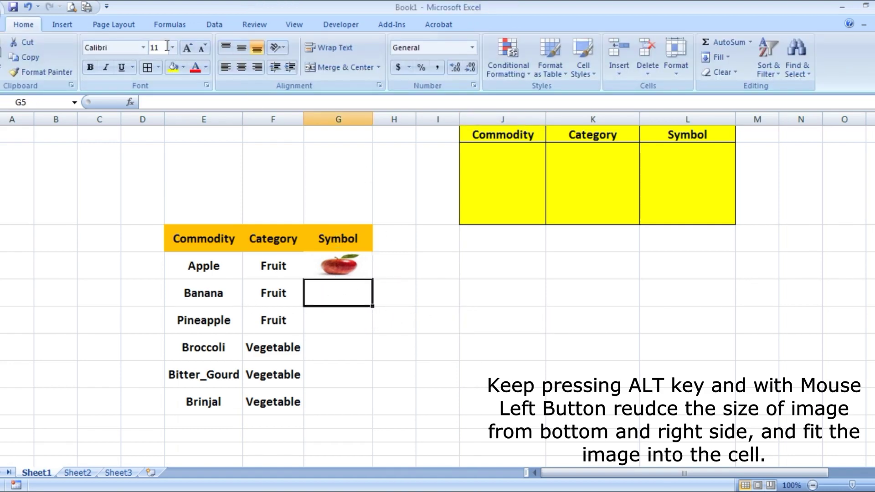
{"action": "left_click", "coordinate": [68, 24]}
{"action": "left_click", "coordinate": [67, 52]}
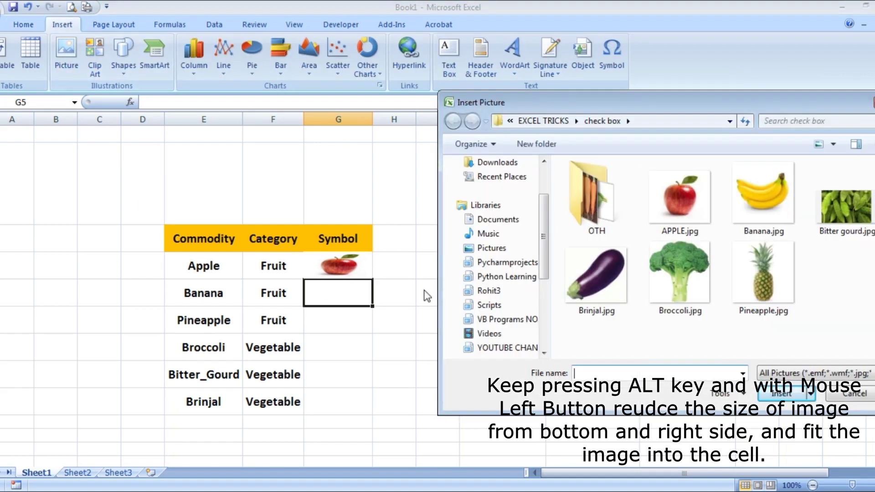
{"action": "left_click", "coordinate": [761, 205]}
{"action": "left_click", "coordinate": [780, 393]}
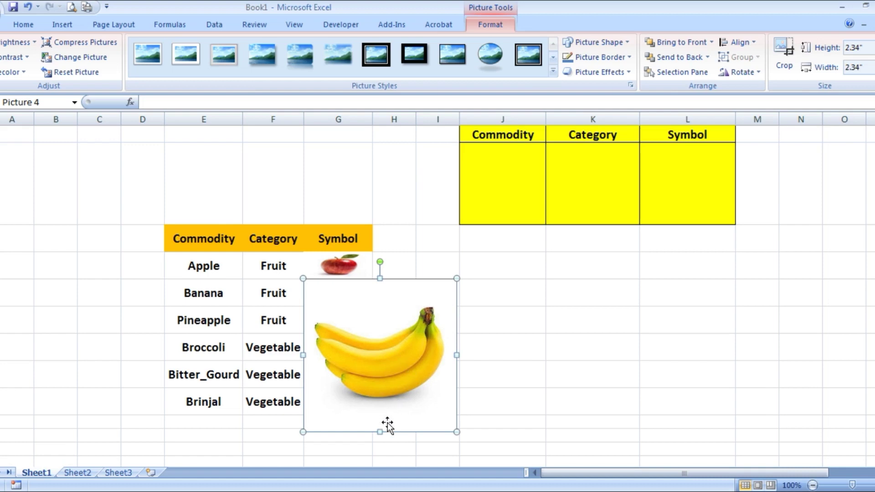
{"action": "left_click_drag", "start_coordinate": [379, 432], "coordinate": [397, 306]}
{"action": "left_click_drag", "start_coordinate": [456, 295], "coordinate": [371, 293]}
{"action": "left_click", "coordinate": [448, 338]}
Insert Pineapple.jpg at cell G6 and shrink the picture to fit the cell.
{"action": "left_click", "coordinate": [340, 319]}
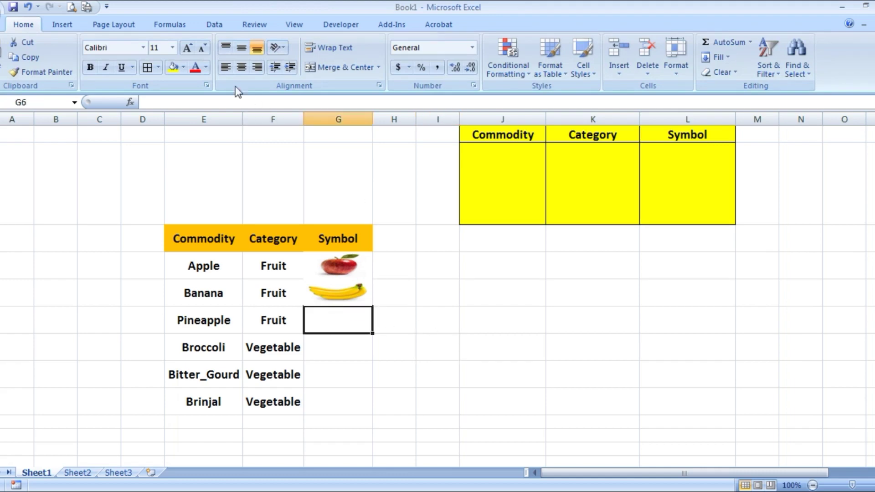
{"action": "left_click", "coordinate": [62, 25]}
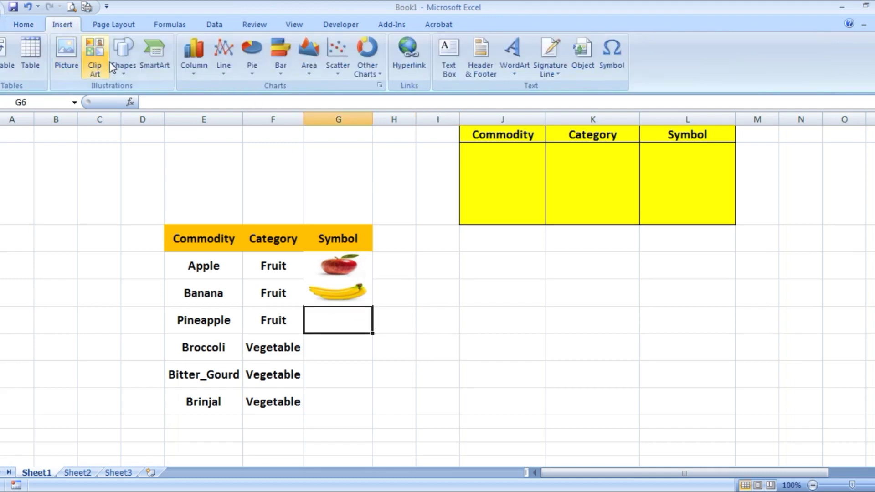
{"action": "left_click", "coordinate": [65, 59]}
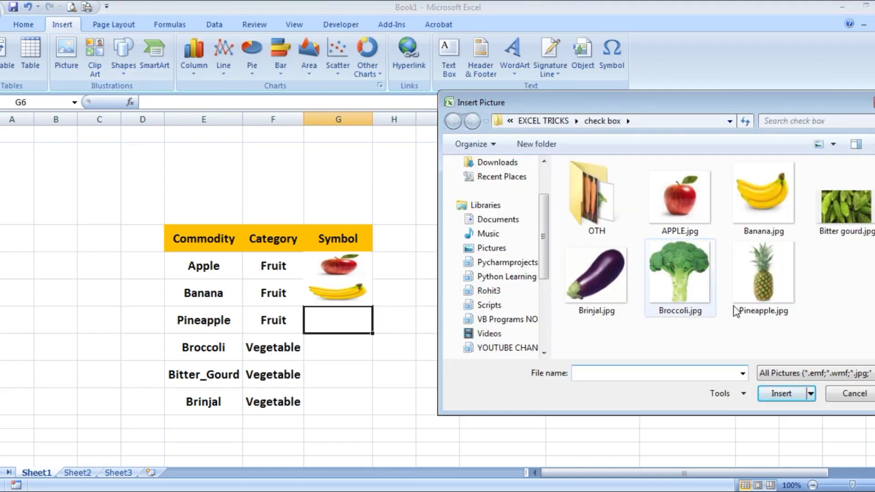
{"action": "double_click", "coordinate": [764, 264]}
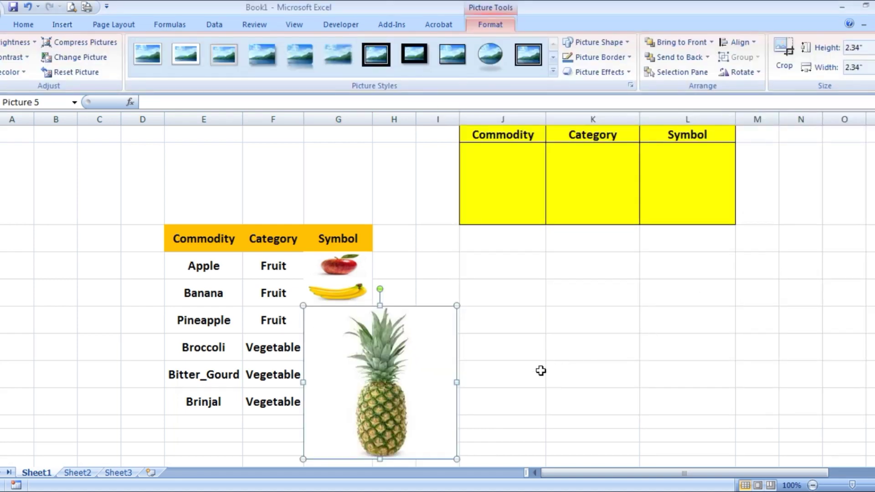
{"action": "left_click_drag", "start_coordinate": [380, 459], "coordinate": [380, 334]}
{"action": "left_click_drag", "start_coordinate": [457, 319], "coordinate": [373, 319]}
Insert Broccoli.jpg at cell G7 and shrink the picture to fit the cell.
{"action": "left_click", "coordinate": [356, 354]}
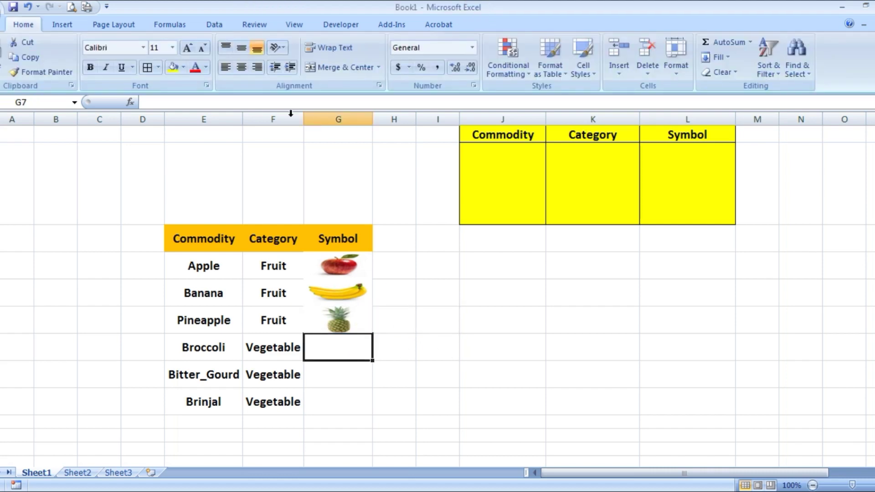
{"action": "left_click", "coordinate": [62, 25]}
{"action": "left_click", "coordinate": [67, 54]}
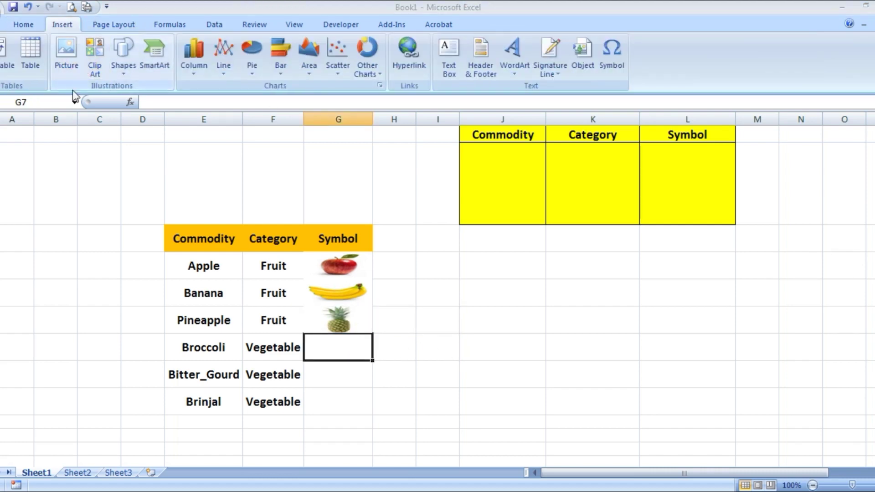
{"action": "double_click", "coordinate": [679, 273]}
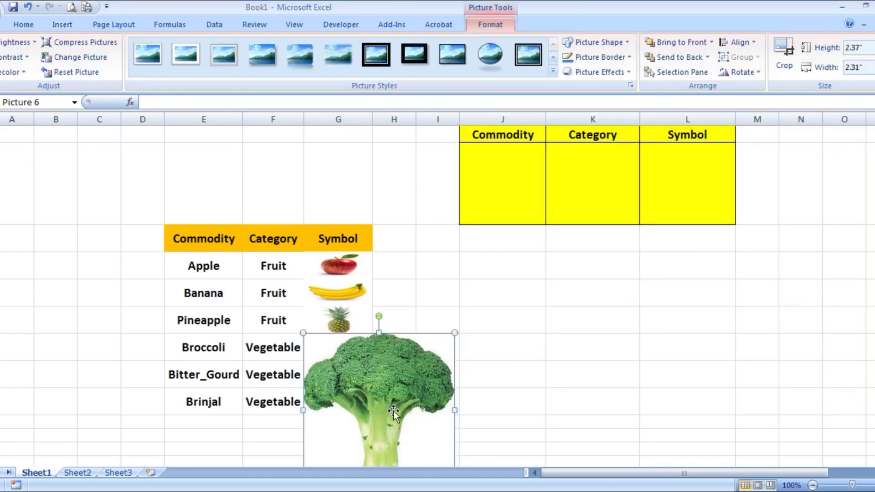
{"action": "scroll", "coordinate": [417, 406], "scroll_direction": "down", "scroll_amount": 2}
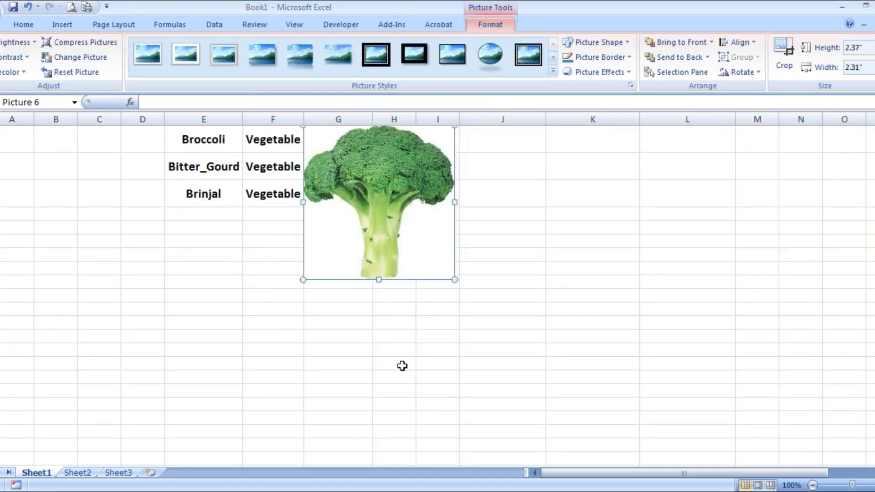
{"action": "key", "text": "alt"}
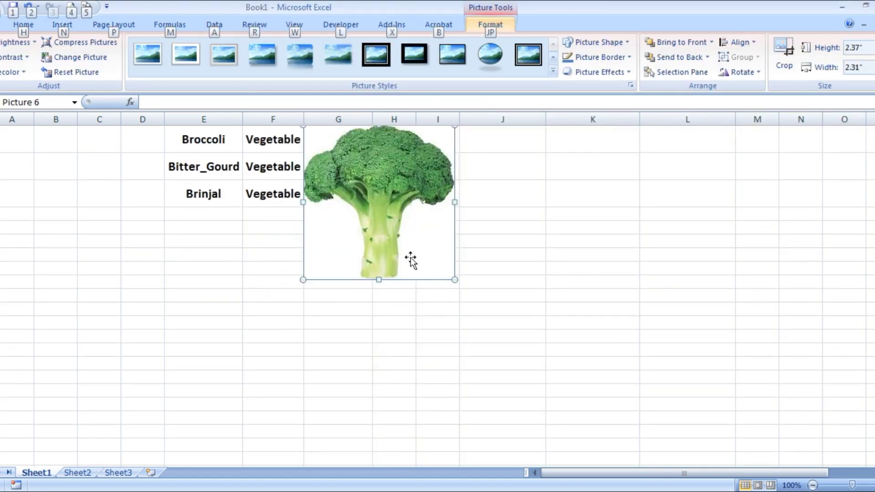
{"action": "scroll", "coordinate": [438, 296], "scroll_direction": "up", "scroll_amount": 2}
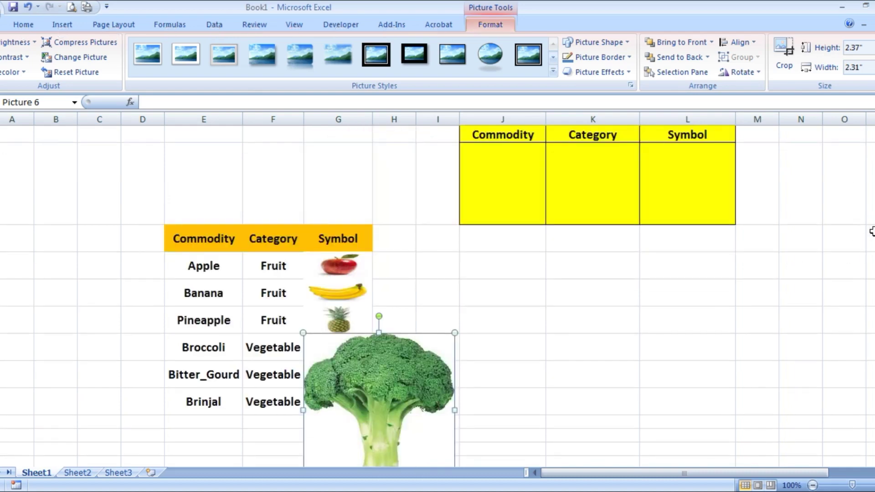
{"action": "scroll", "coordinate": [871, 231], "scroll_direction": "down", "scroll_amount": 2}
{"action": "left_click_drag", "start_coordinate": [379, 388], "coordinate": [380, 262]}
{"action": "left_click_drag", "start_coordinate": [430, 250], "coordinate": [372, 248]}
Insert Bitter gourd.jpg at cell G8 and shrink the picture to fit the cell.
{"action": "left_click", "coordinate": [320, 280]}
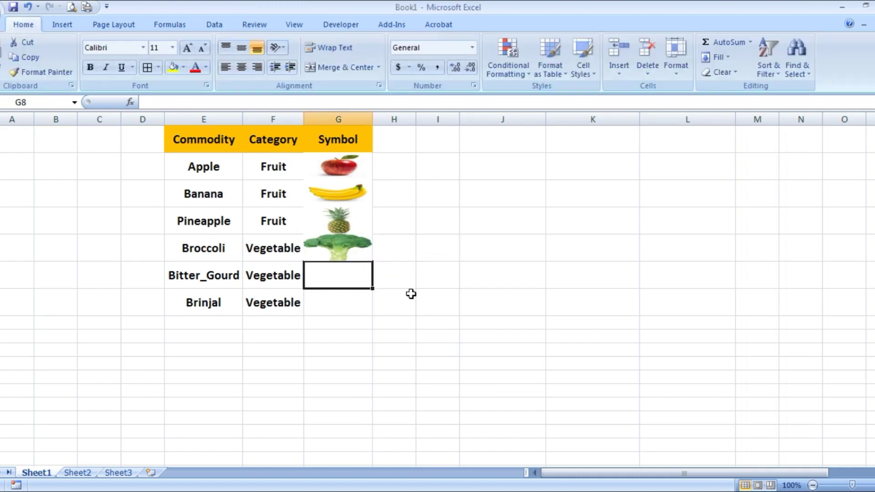
{"action": "left_click", "coordinate": [62, 24]}
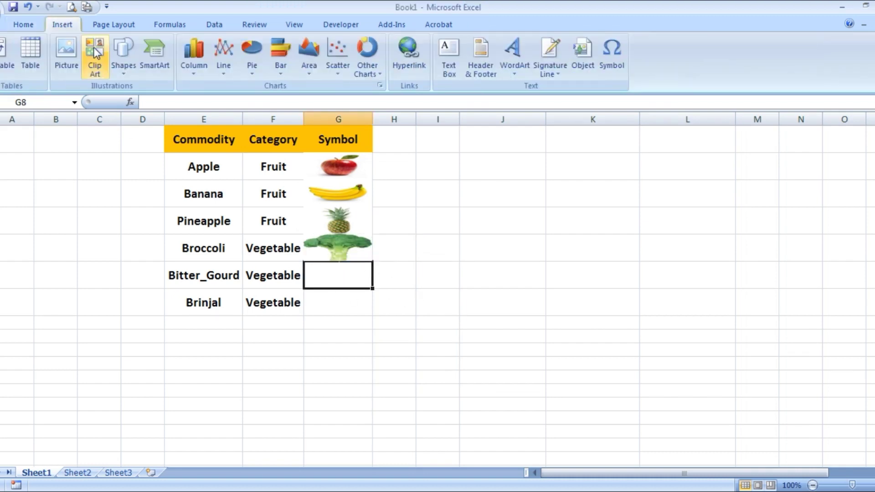
{"action": "left_click", "coordinate": [69, 50]}
{"action": "left_click", "coordinate": [844, 205]}
{"action": "left_click", "coordinate": [782, 447]}
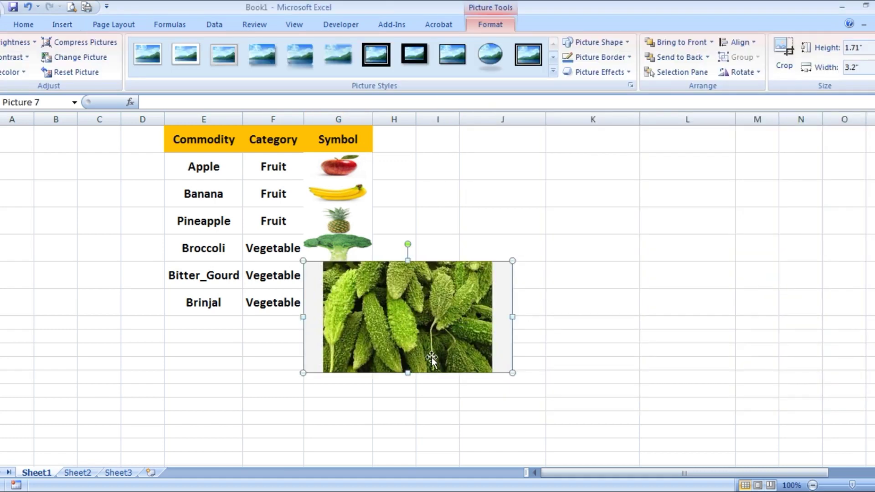
{"action": "left_click_drag", "start_coordinate": [407, 373], "coordinate": [408, 288]}
{"action": "left_click_drag", "start_coordinate": [512, 275], "coordinate": [367, 275]}
Insert Brinjal.jpg at cell G9 and shrink the picture to fit the cell.
{"action": "left_click", "coordinate": [328, 310]}
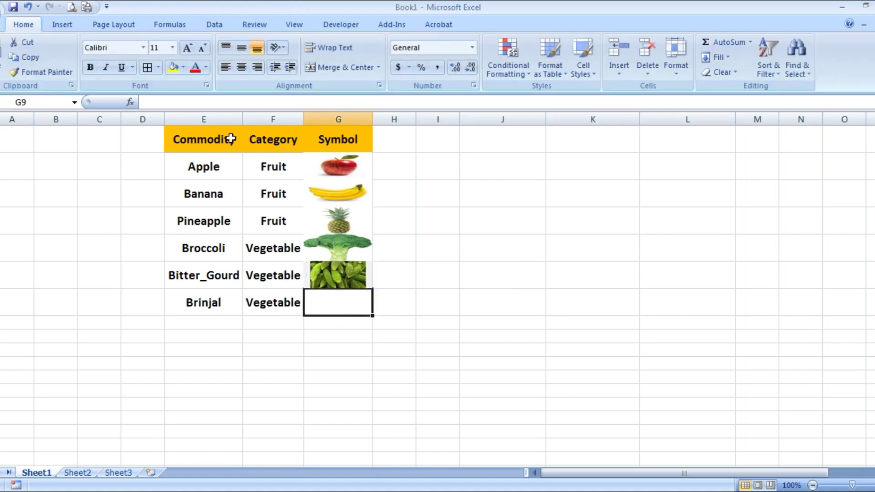
{"action": "left_click", "coordinate": [67, 24]}
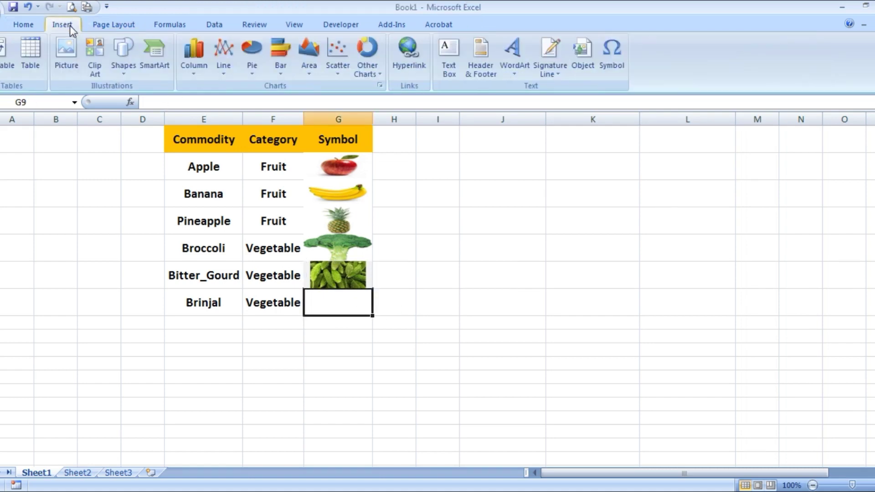
{"action": "left_click", "coordinate": [68, 62]}
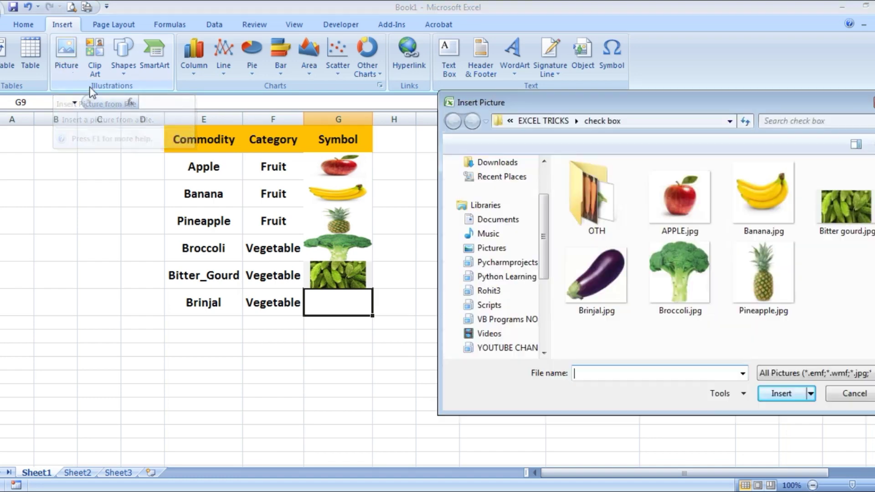
{"action": "left_click", "coordinate": [577, 288]}
{"action": "left_click", "coordinate": [790, 397]}
{"action": "left_click_drag", "start_coordinate": [386, 433], "coordinate": [386, 316]}
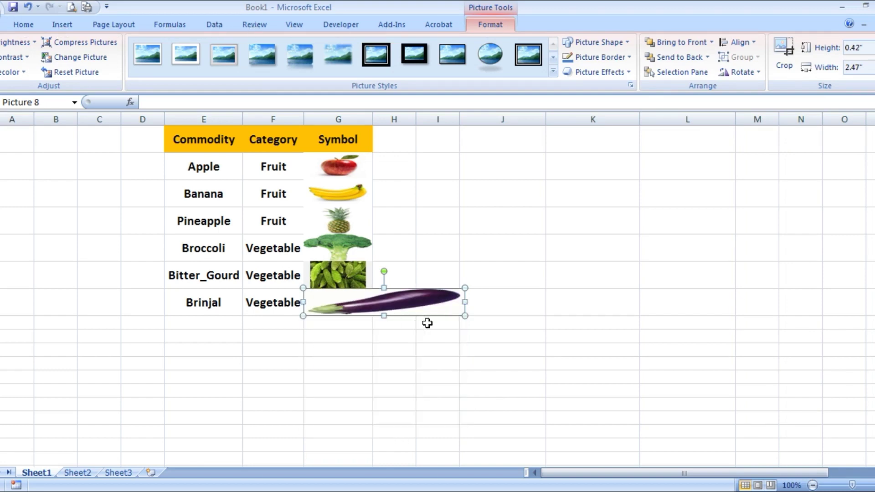
{"action": "left_click_drag", "start_coordinate": [464, 302], "coordinate": [372, 300]}
{"action": "scroll", "coordinate": [512, 356], "scroll_direction": "up", "scroll_amount": 1}
{"action": "left_click", "coordinate": [490, 369]}
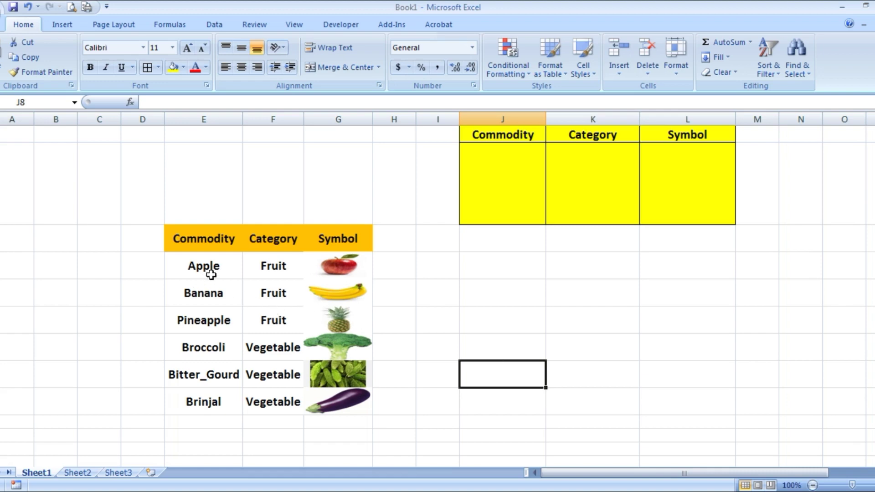
View the available form and ActiveX controls that can be inserted in the sheet.
{"action": "left_click", "coordinate": [342, 25]}
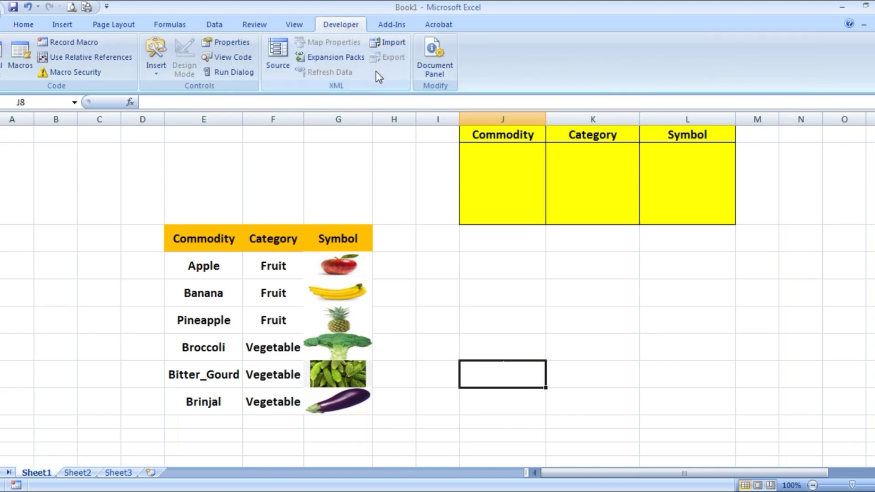
{"action": "left_click", "coordinate": [155, 62]}
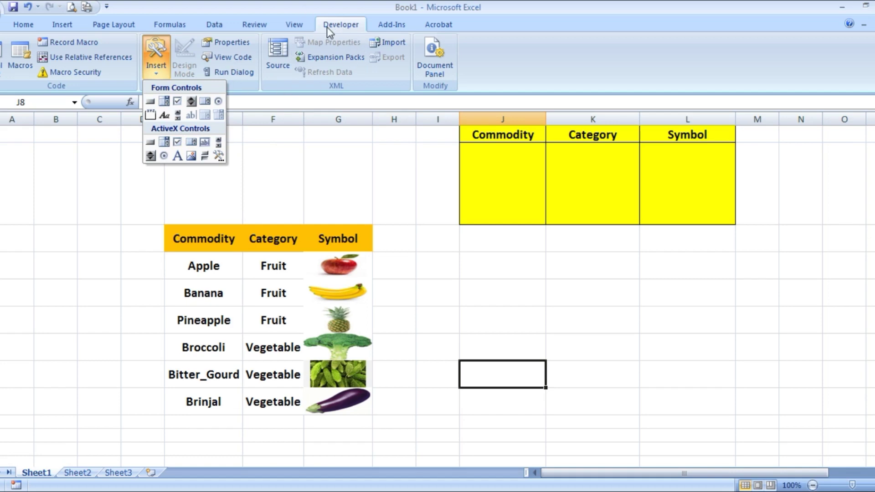
{"action": "left_click", "coordinate": [313, 7]}
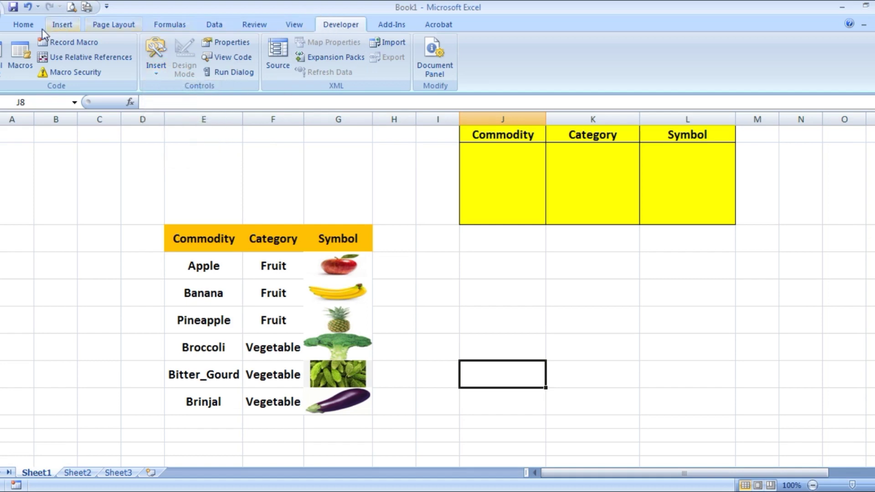
Check the Show Developer tab in the Ribbon setting in Excel Options and accept the options.
{"action": "left_click", "coordinate": [0, 11]}
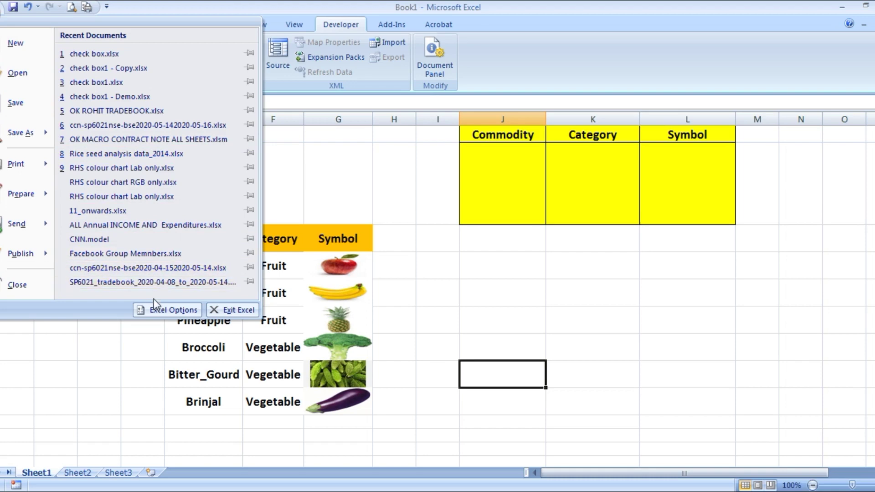
{"action": "left_click", "coordinate": [154, 310]}
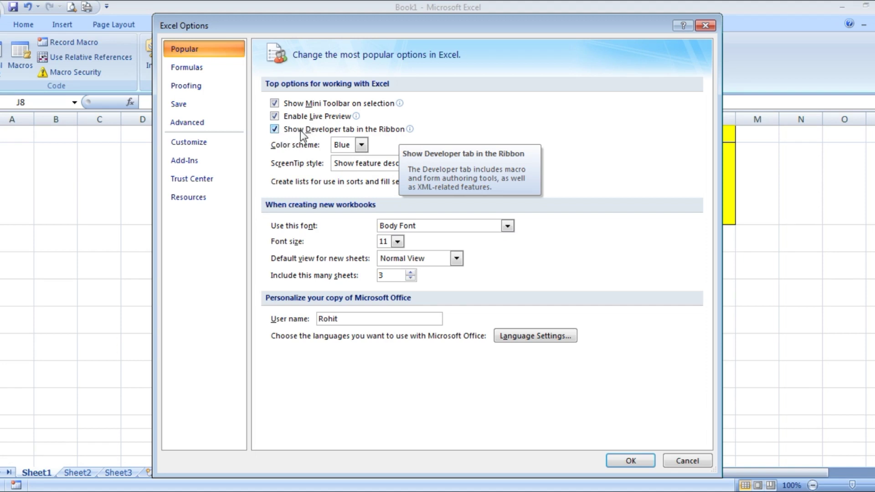
{"action": "left_click_drag", "start_coordinate": [386, 32], "coordinate": [358, 38]}
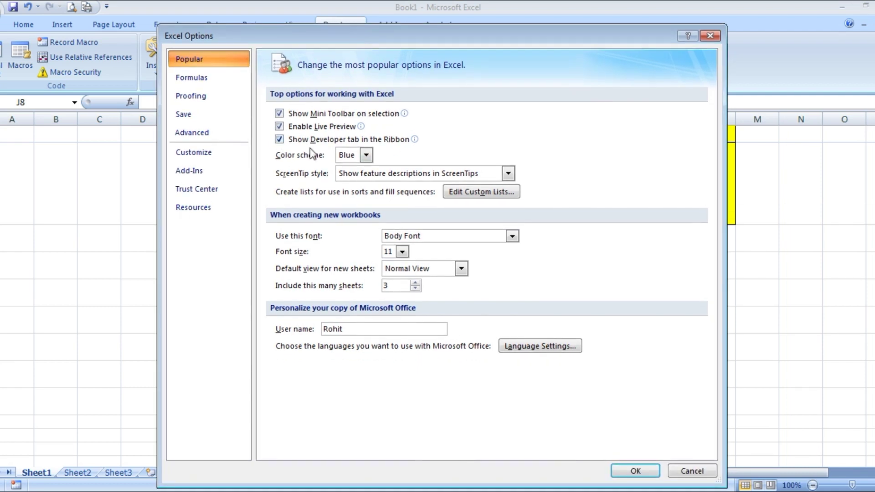
{"action": "left_click", "coordinate": [631, 472]}
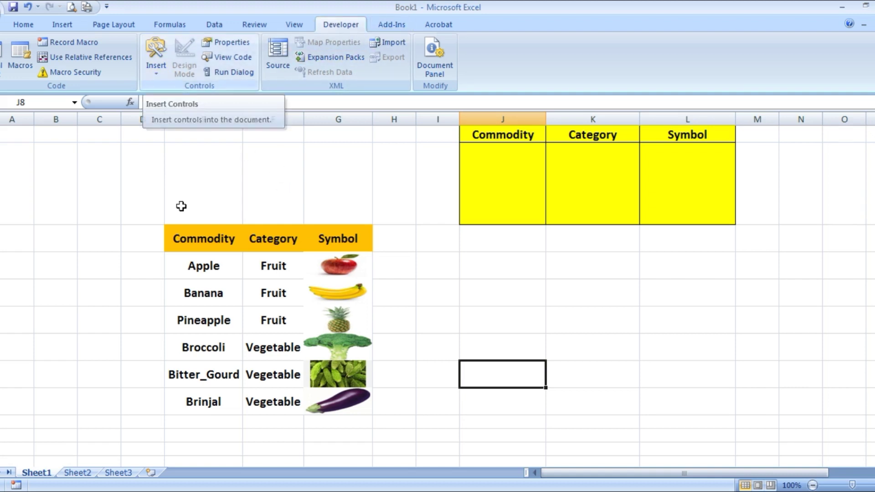
Insert a form-control option button in cell D4 beside Apple.
{"action": "left_click", "coordinate": [145, 267]}
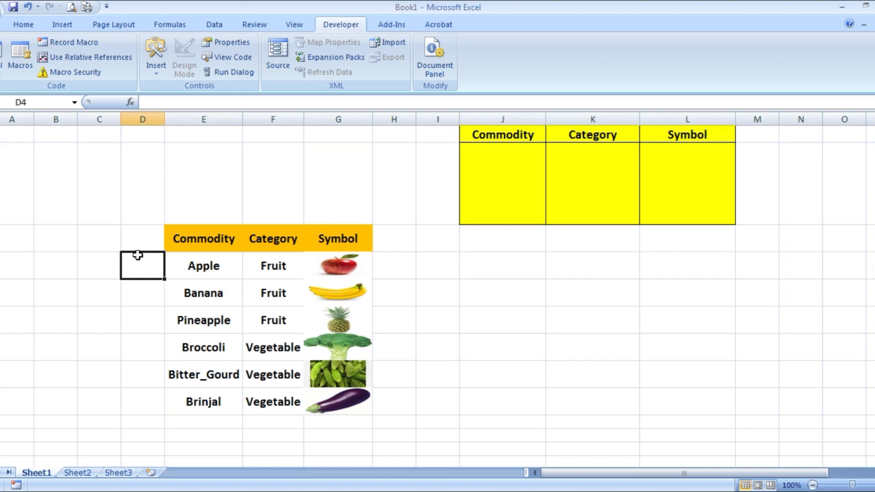
{"action": "left_click", "coordinate": [158, 70]}
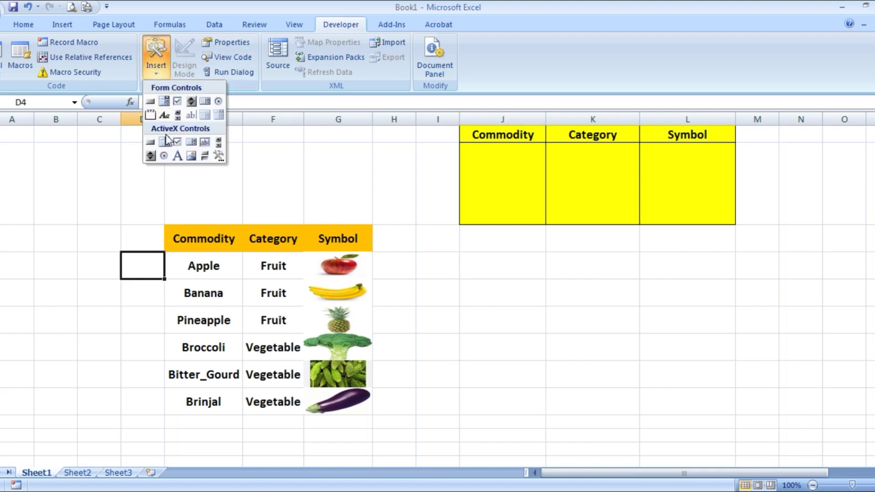
{"action": "left_click", "coordinate": [219, 101]}
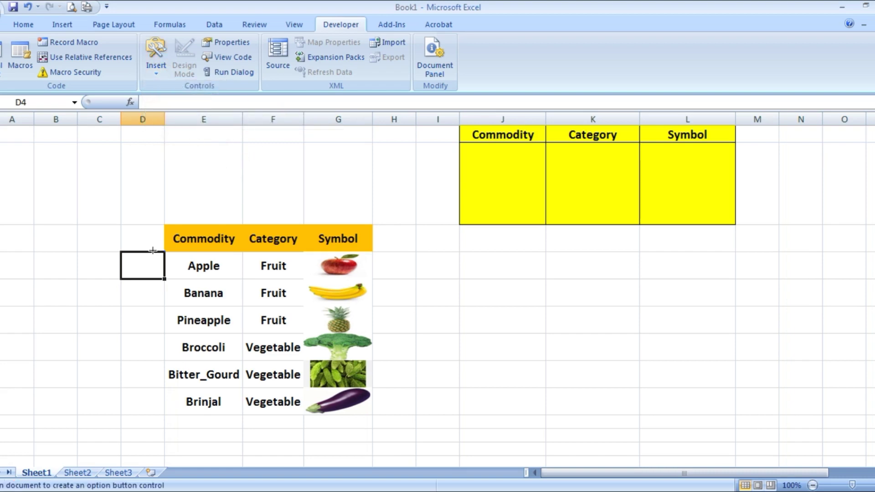
{"action": "left_click", "coordinate": [127, 254]}
{"action": "left_click_drag", "start_coordinate": [147, 271], "coordinate": [154, 276]}
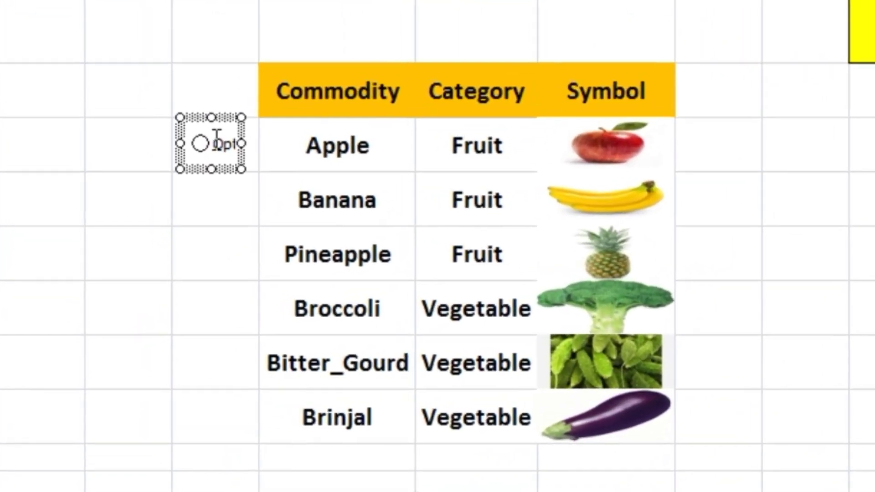
Delete the option button's caption text so only the radio circle remains.
{"action": "left_click", "coordinate": [217, 137]}
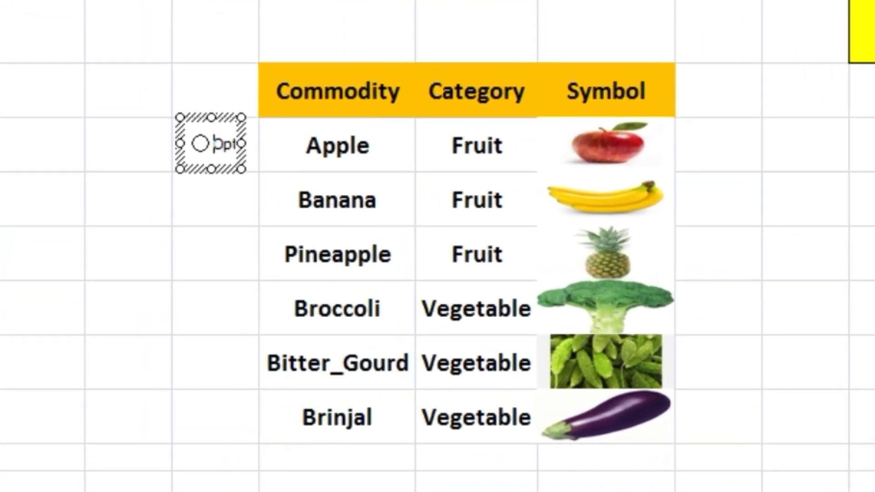
{"action": "key", "text": "Delete"}
{"action": "key", "text": "Delete"}
{"action": "key", "text": "Delete"}
{"action": "key", "text": "Delete"}
{"action": "key", "text": "Delete"}
{"action": "key", "text": "Delete"}
{"action": "key", "text": "Delete"}
{"action": "key", "text": "Delete"}
{"action": "key", "text": "Delete"}
{"action": "key", "text": "Delete"}
{"action": "key", "text": "Delete"}
{"action": "key", "text": "Delete"}
{"action": "key", "text": "Delete"}
{"action": "key", "text": "Delete"}
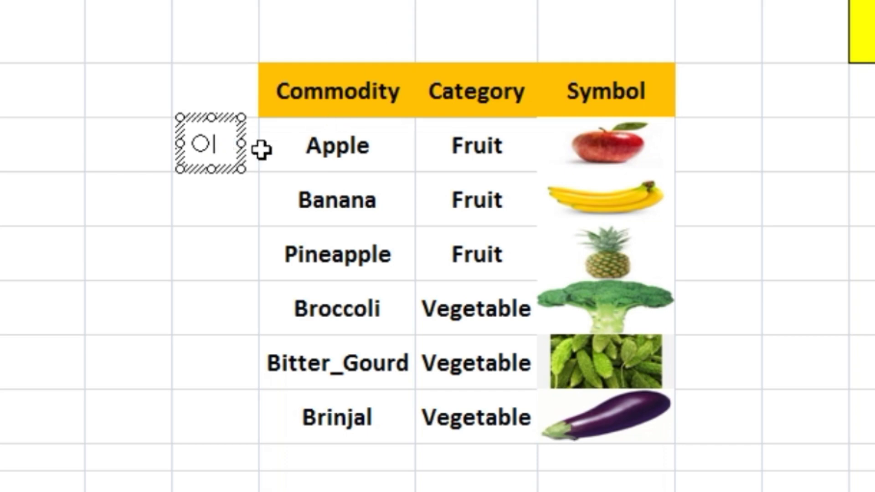
Narrow the option button, nudge it into line with the Apple row in D4, and open its context menu.
{"action": "left_click_drag", "start_coordinate": [241, 142], "coordinate": [237, 144]}
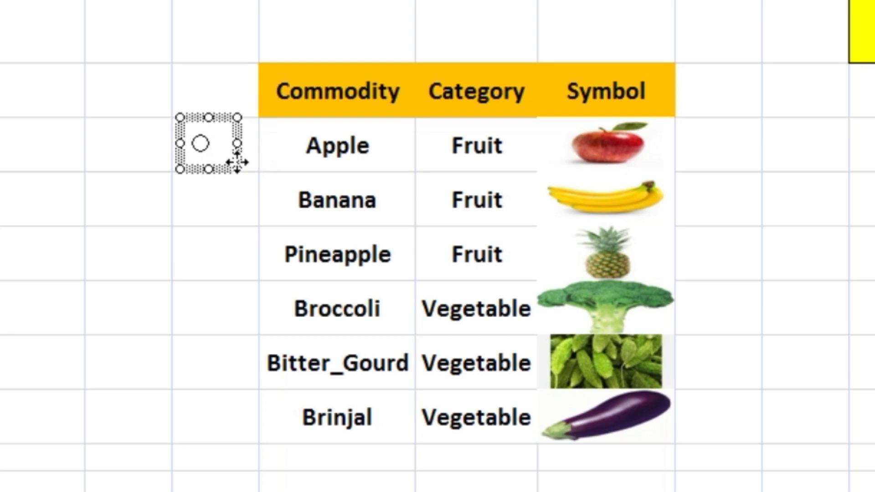
{"action": "left_click_drag", "start_coordinate": [238, 165], "coordinate": [260, 164]}
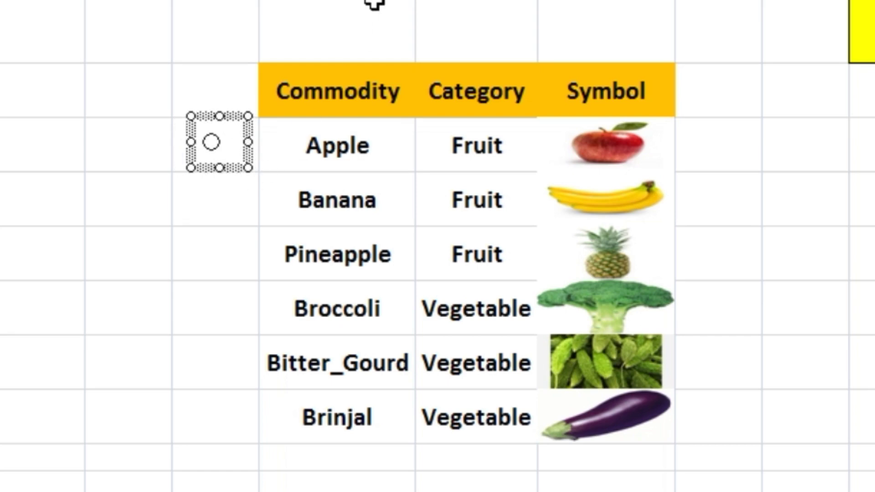
{"action": "key", "text": "Down"}
{"action": "key", "text": "Down"}
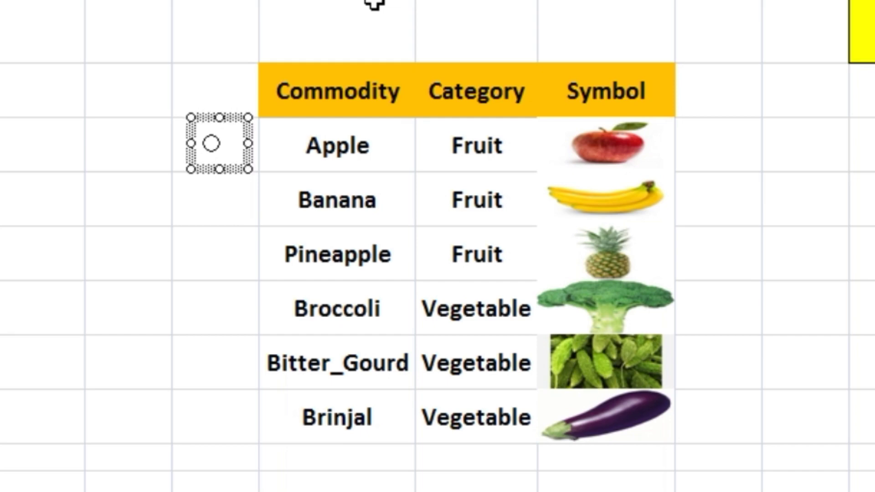
{"action": "key", "text": "Right"}
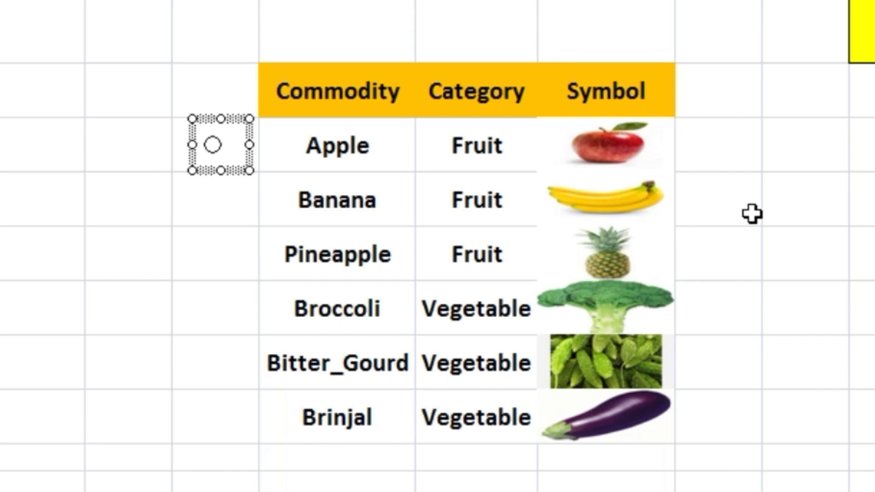
{"action": "left_click", "coordinate": [846, 209]}
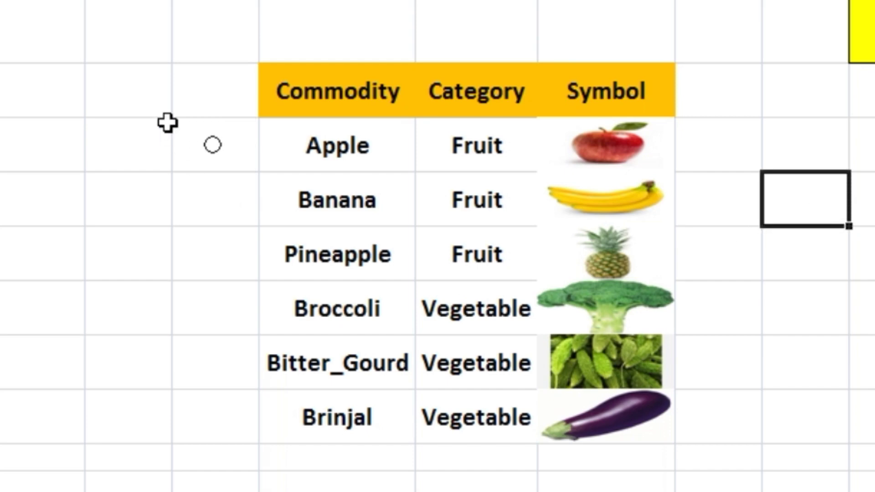
{"action": "right_click", "coordinate": [218, 150]}
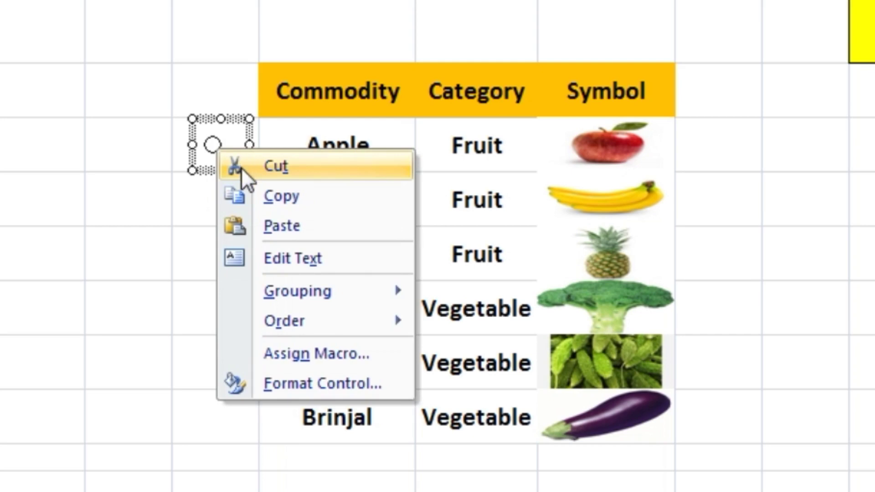
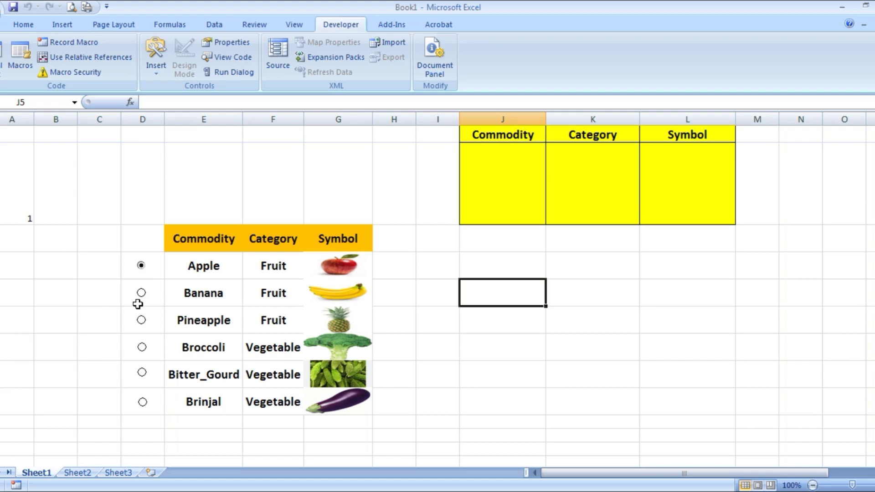
Test the six option buttons by selecting them in turn and checking linked cell A2, ending with Apple selected.
{"action": "left_click", "coordinate": [142, 294]}
{"action": "left_click", "coordinate": [142, 321]}
{"action": "left_click", "coordinate": [142, 348]}
{"action": "left_click", "coordinate": [142, 374]}
{"action": "left_click", "coordinate": [143, 401]}
{"action": "left_click", "coordinate": [142, 269]}
{"action": "left_click", "coordinate": [142, 296]}
{"action": "left_click", "coordinate": [494, 179]}
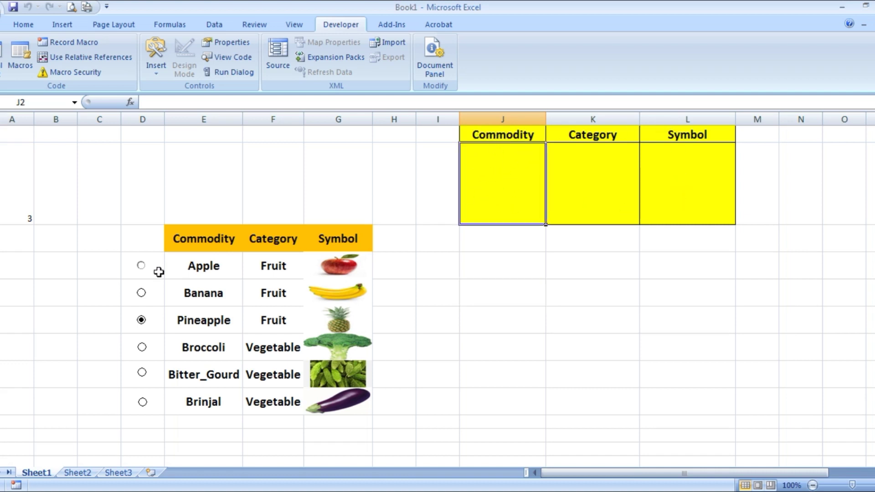
{"action": "left_click", "coordinate": [140, 267]}
{"action": "left_click", "coordinate": [577, 268]}
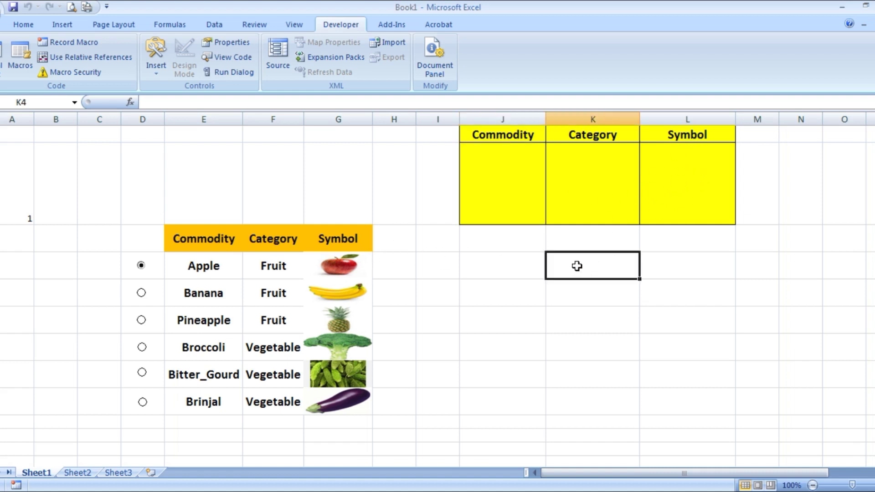
{"action": "left_click_drag", "start_coordinate": [504, 180], "coordinate": [559, 178]}
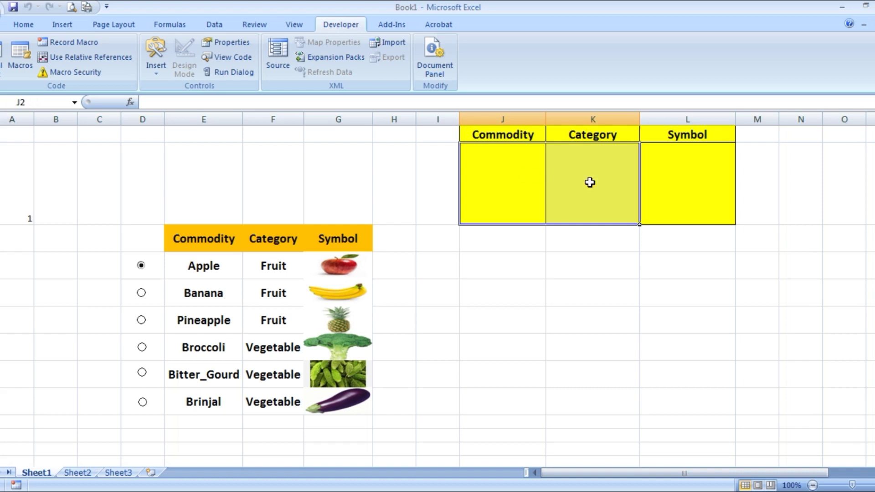
{"action": "left_click", "coordinate": [526, 178]}
{"action": "left_click", "coordinate": [569, 176]}
{"action": "left_click", "coordinate": [515, 177]}
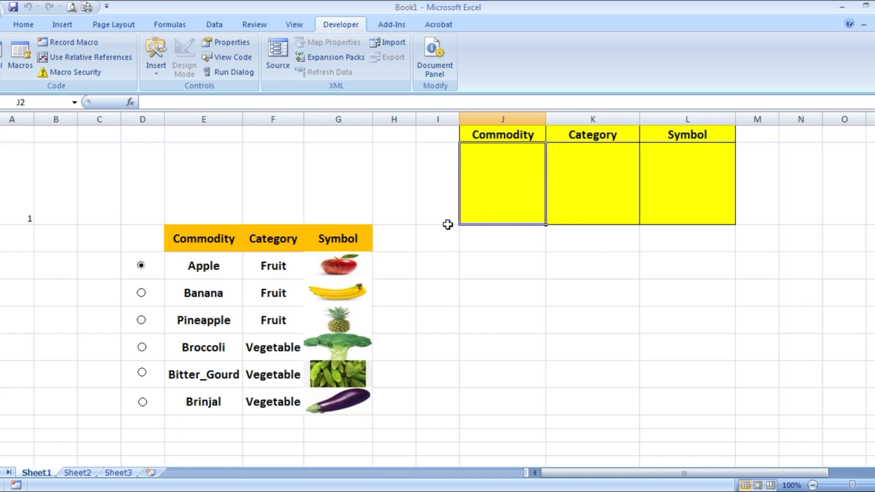
Number the commodity rows 1 to 6 in cells C4:C9 and select that range.
{"action": "left_click", "coordinate": [106, 272]}
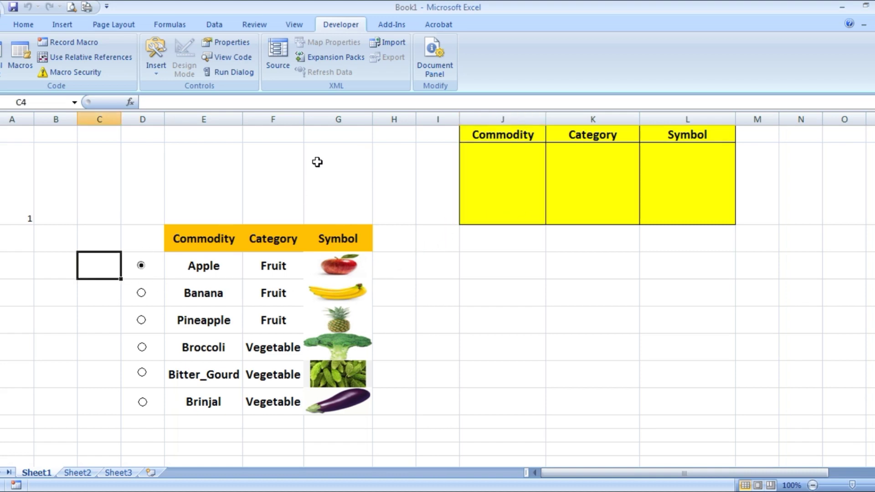
{"action": "type", "text": "1"}
{"action": "key", "text": "Return"}
{"action": "type", "text": "2"}
{"action": "key", "text": "Return"}
{"action": "type", "text": "3"}
{"action": "key", "text": "Return"}
{"action": "type", "text": "4"}
{"action": "key", "text": "Return"}
{"action": "type", "text": "5"}
{"action": "key", "text": "Return"}
{"action": "type", "text": "6"}
{"action": "key", "text": "Return"}
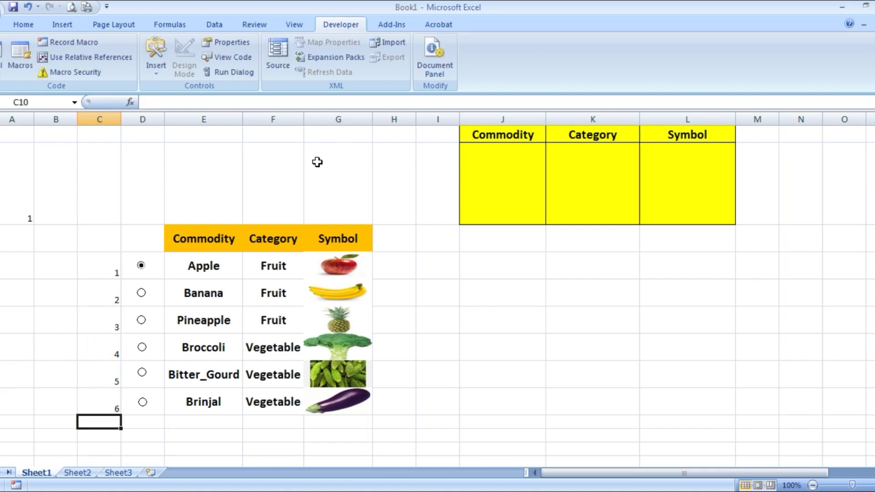
{"action": "left_click_drag", "start_coordinate": [105, 256], "coordinate": [111, 401]}
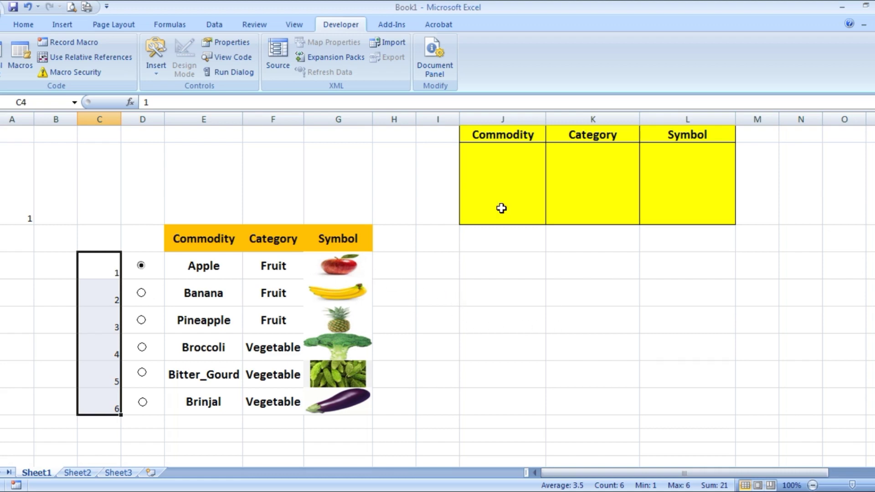
Enter =INDEX(E4:E9,MATCH(A2,C4:C9,0)) in cell J2 under Commodity, accepting the proposed formula correction.
{"action": "left_click", "coordinate": [485, 185]}
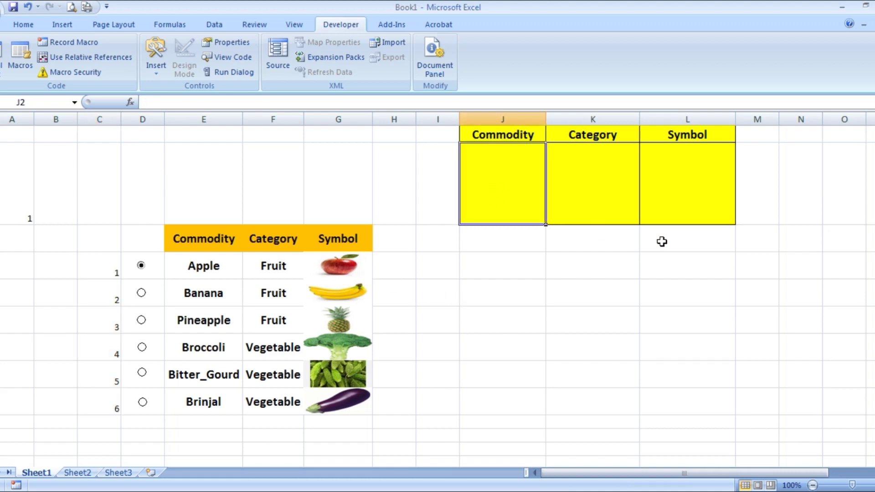
{"action": "type", "text": "=in"}
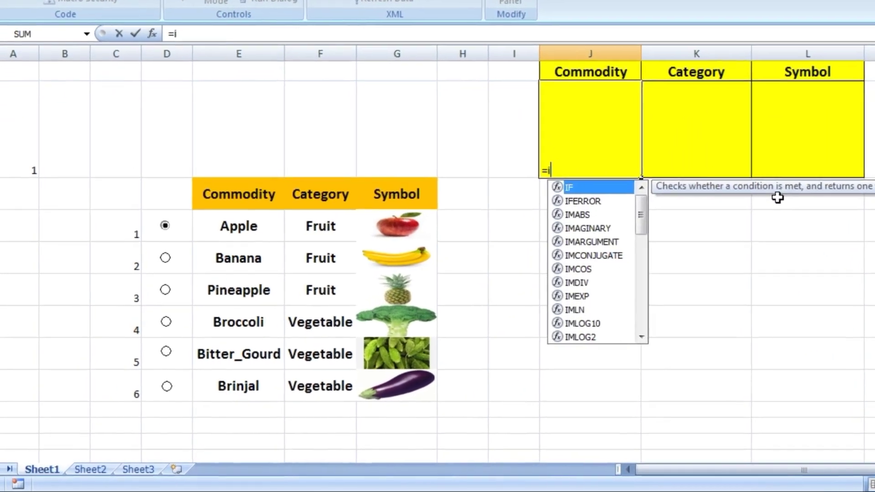
{"action": "type", "text": "de"}
{"action": "type", "text": "x"}
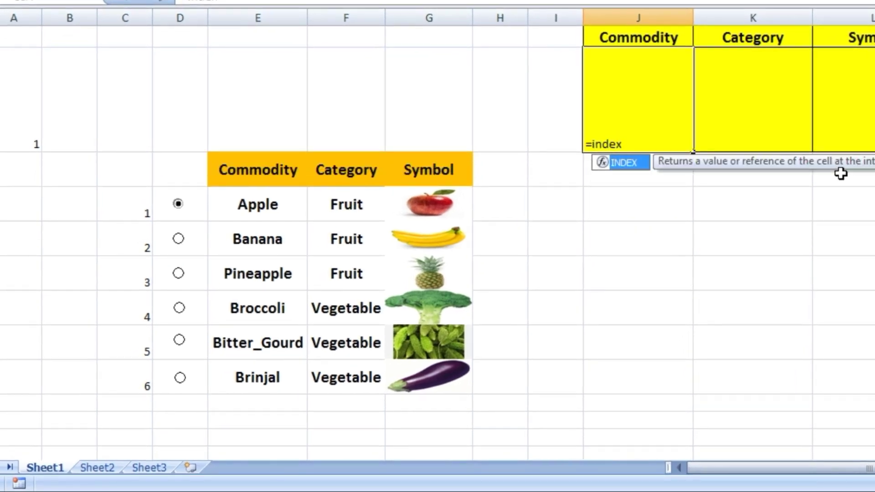
{"action": "type", "text": "("}
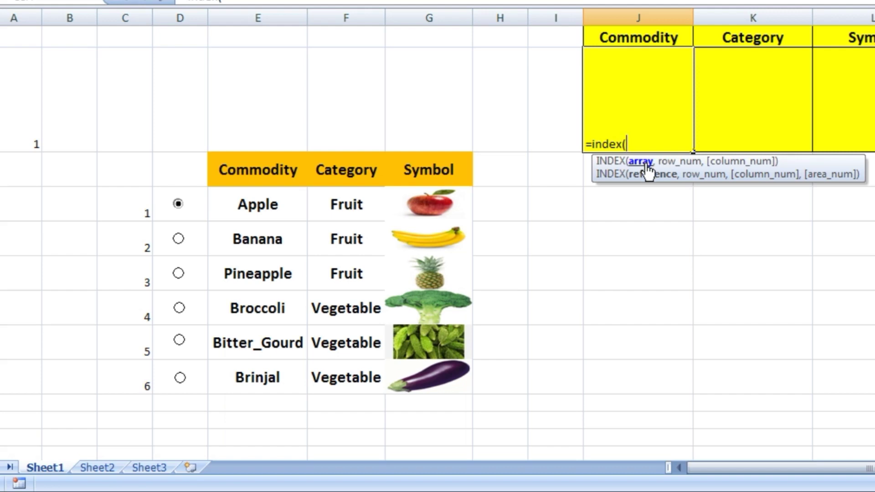
{"action": "left_click_drag", "start_coordinate": [268, 215], "coordinate": [256, 376]}
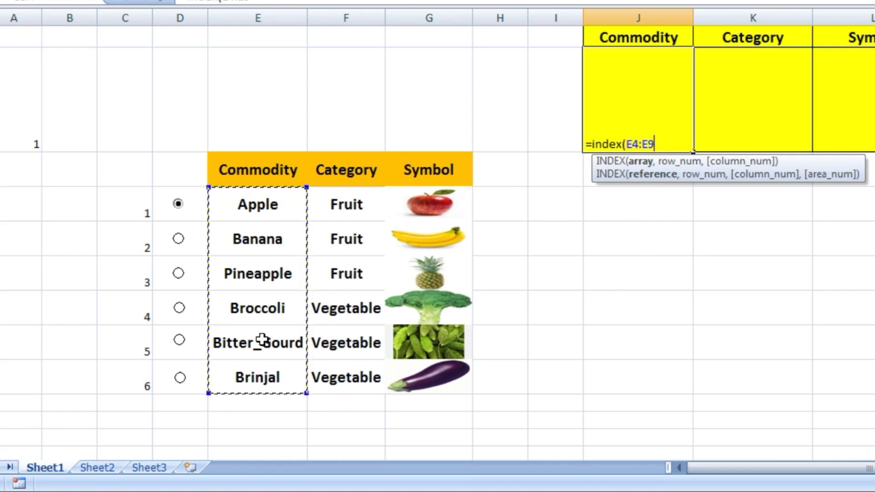
{"action": "type", "text": ","}
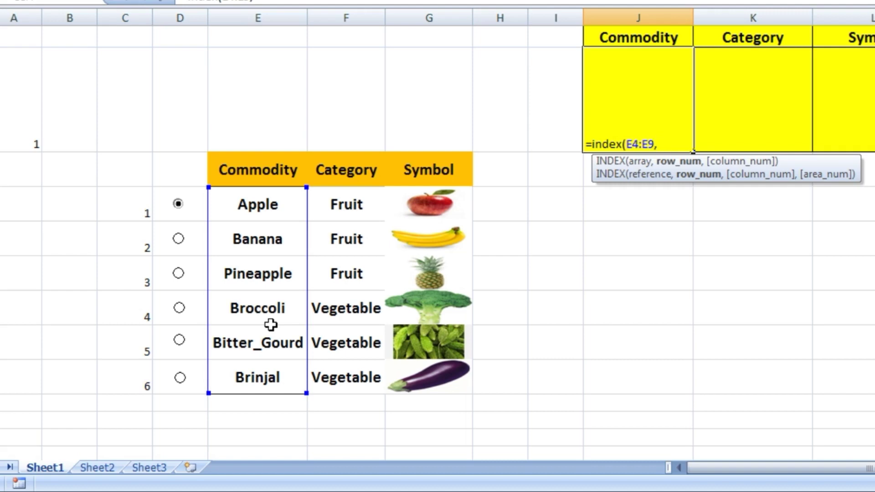
{"action": "type", "text": "match("}
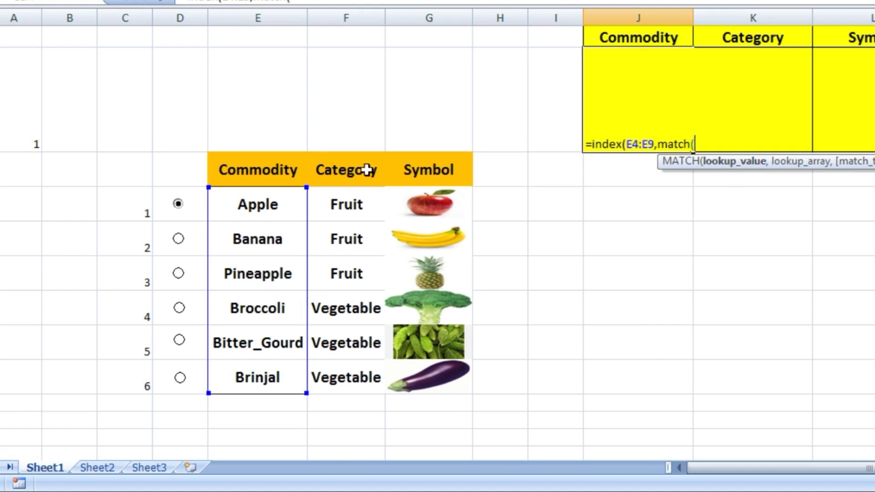
{"action": "left_click", "coordinate": [27, 122]}
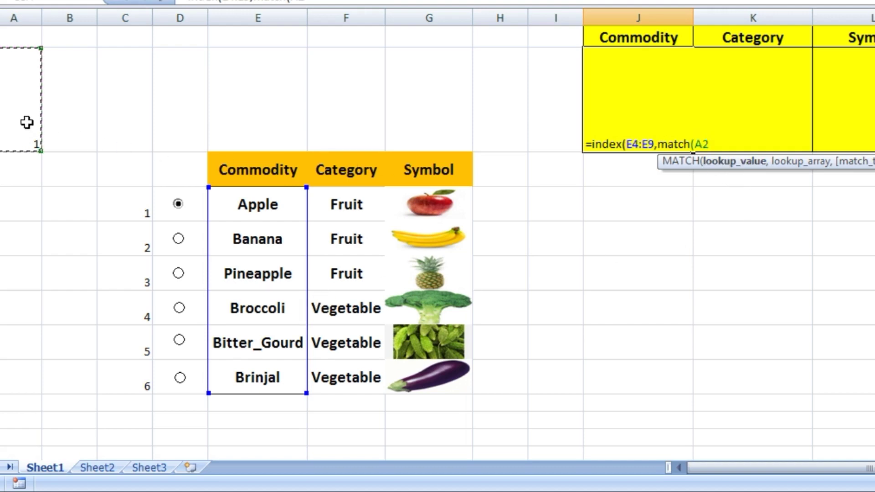
{"action": "type", "text": ","}
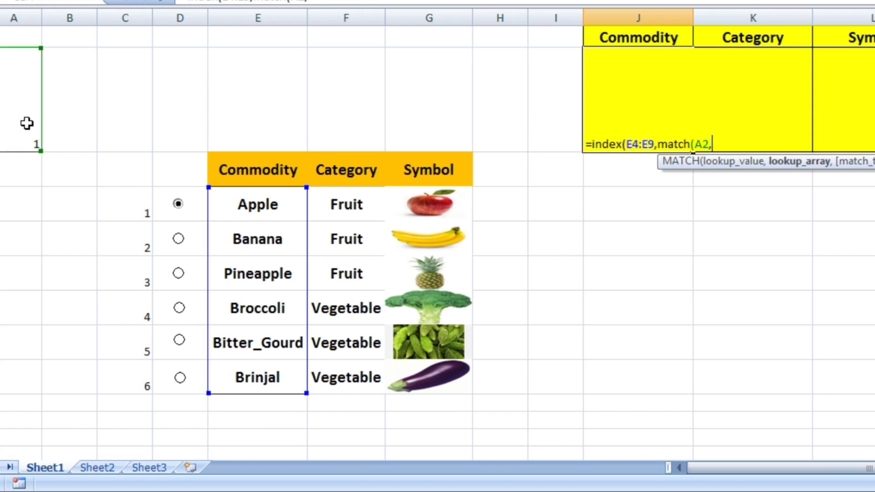
{"action": "left_click_drag", "start_coordinate": [119, 201], "coordinate": [116, 371]}
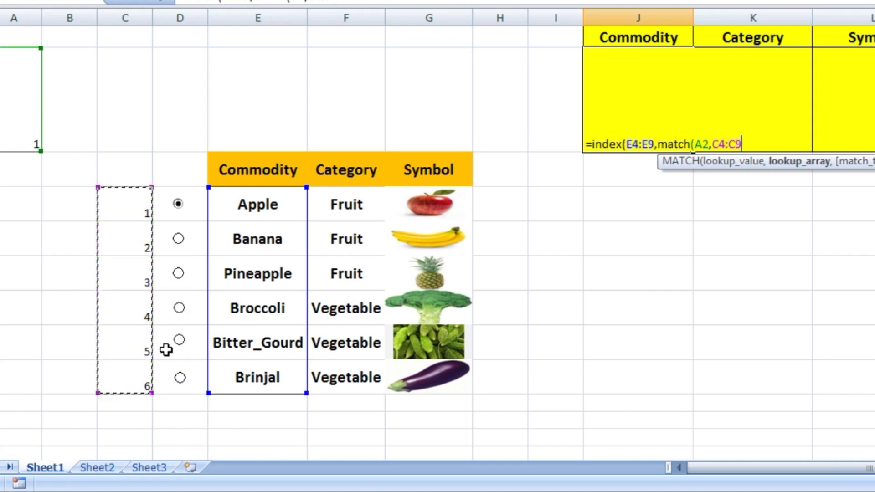
{"action": "type", "text": ","}
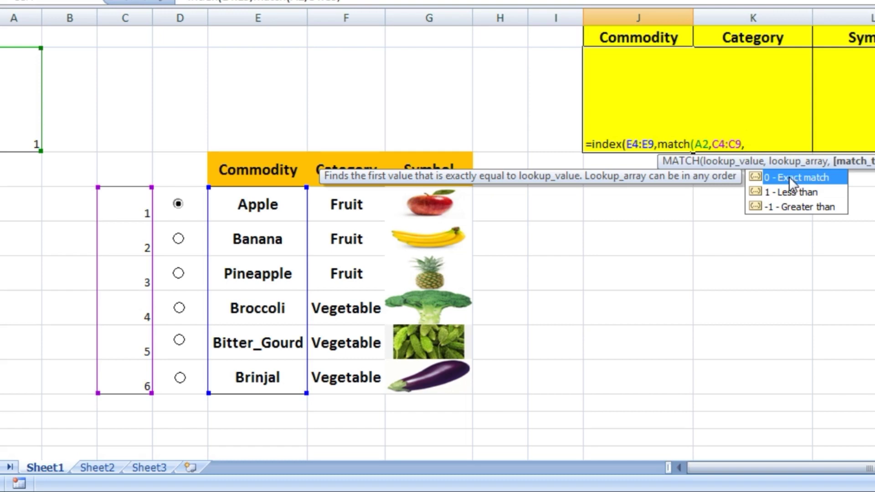
{"action": "type", "text": "0"}
{"action": "key", "text": "Return"}
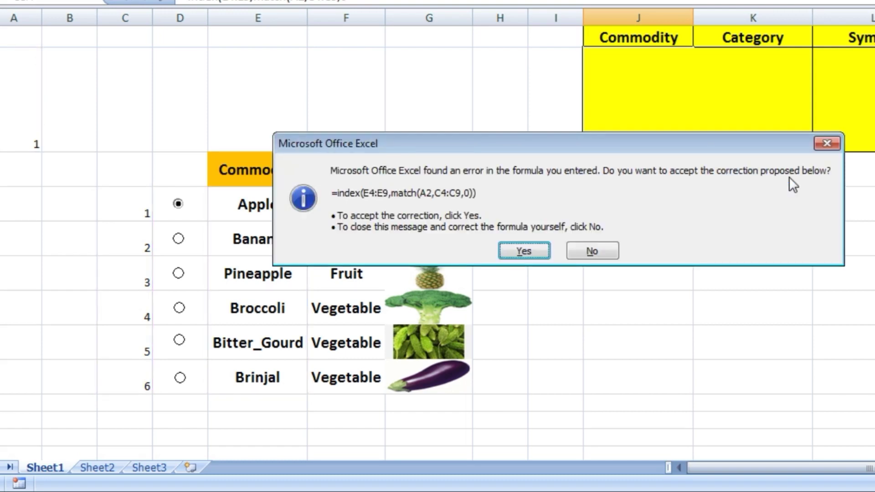
{"action": "key", "text": "Return"}
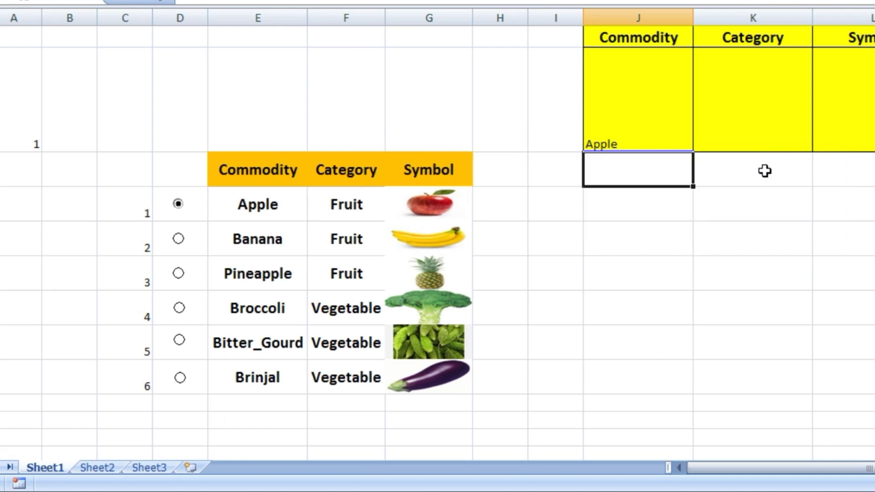
Try to fill the Commodity formula in J2 across to K2 under Category.
{"action": "left_click", "coordinate": [652, 118]}
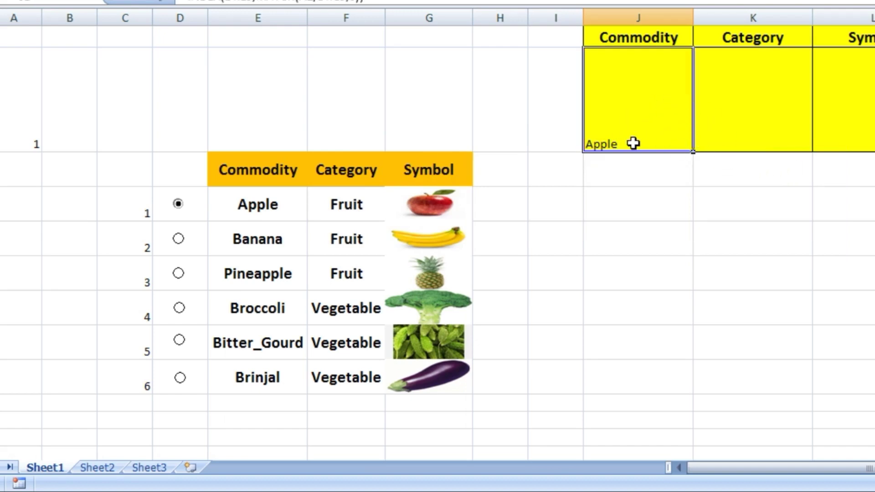
{"action": "left_click", "coordinate": [765, 108]}
{"action": "left_click", "coordinate": [628, 115]}
{"action": "left_click", "coordinate": [748, 102]}
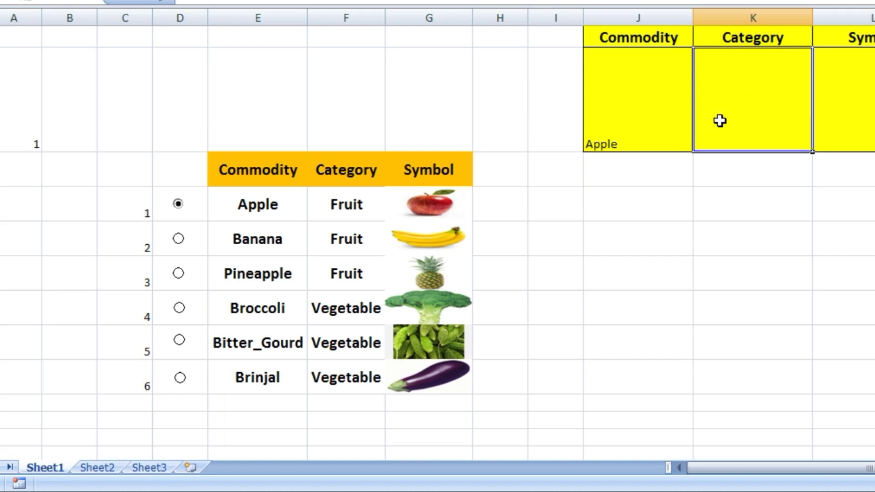
{"action": "left_click", "coordinate": [659, 109]}
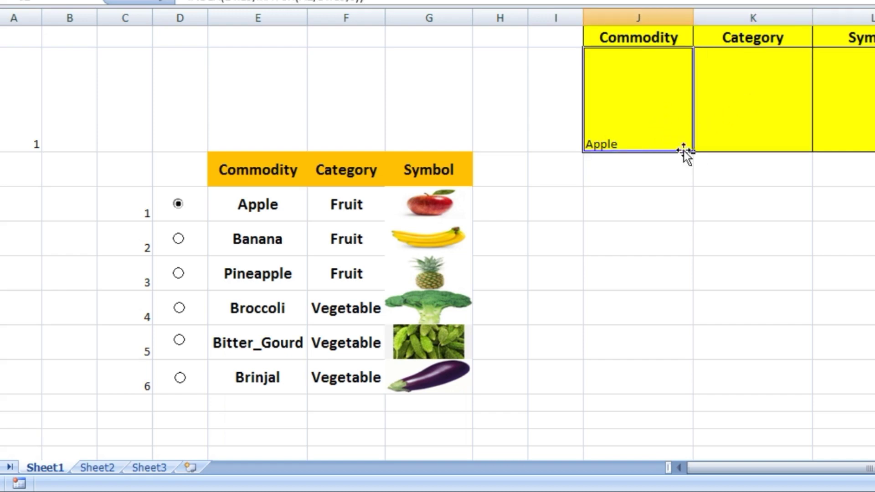
{"action": "left_click_drag", "start_coordinate": [693, 153], "coordinate": [795, 155]}
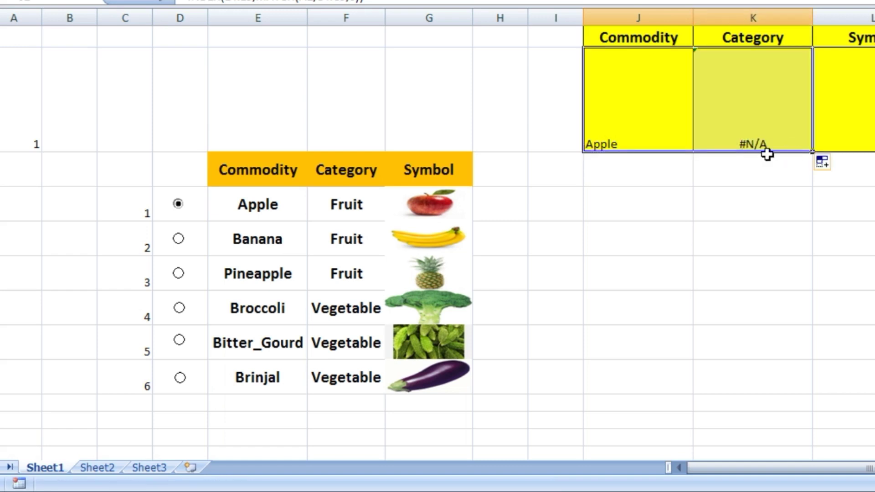
{"action": "left_click", "coordinate": [761, 136]}
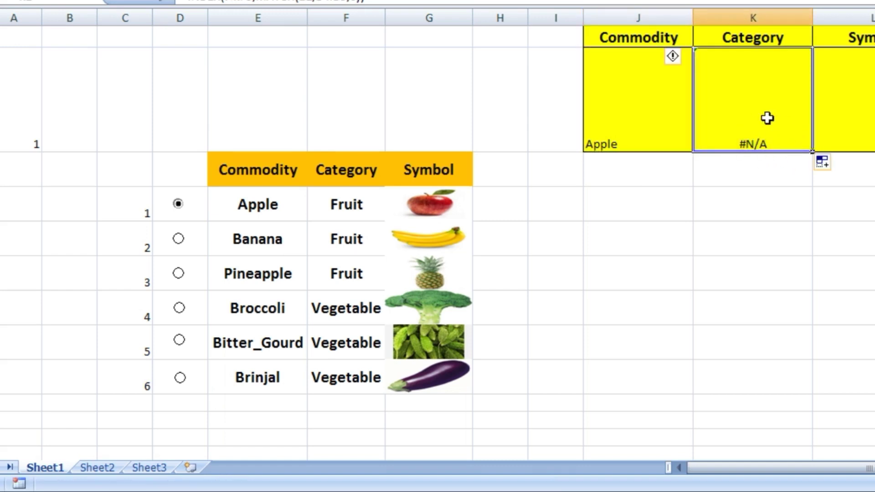
Inspect the array, lookup value and lookup range references in the formula copied to K2.
{"action": "left_click", "coordinate": [645, 125]}
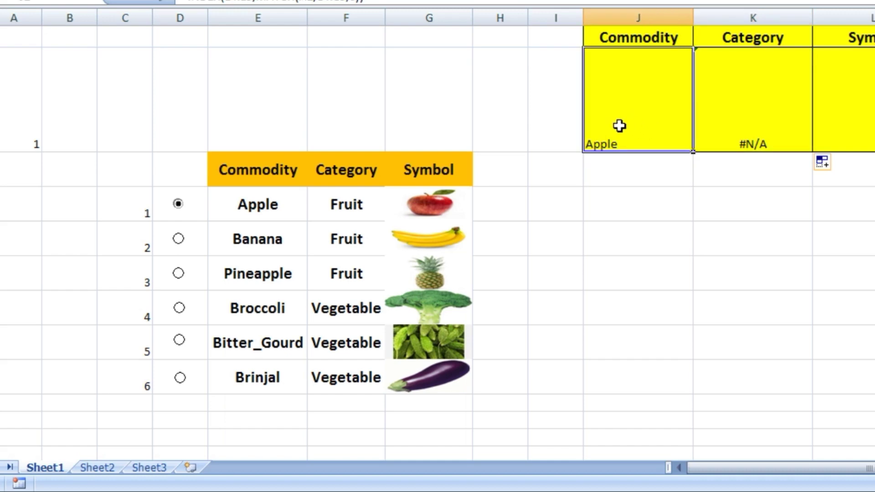
{"action": "double_click", "coordinate": [754, 115]}
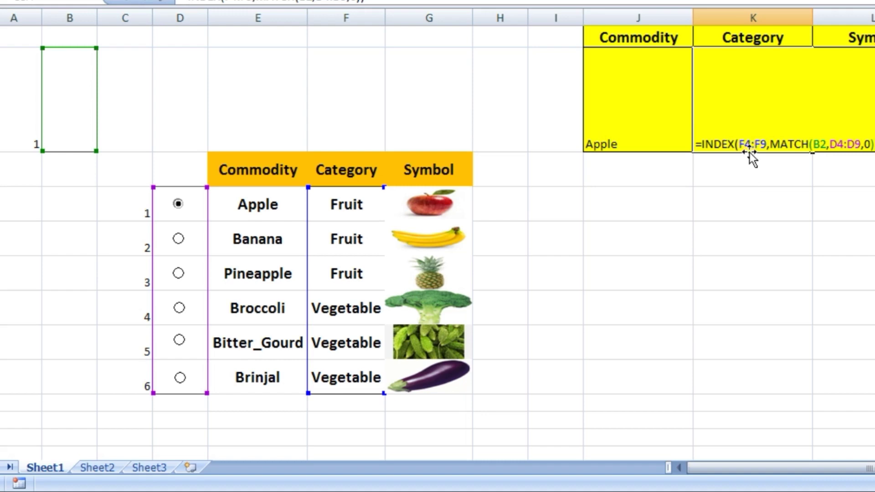
{"action": "left_click", "coordinate": [747, 143]}
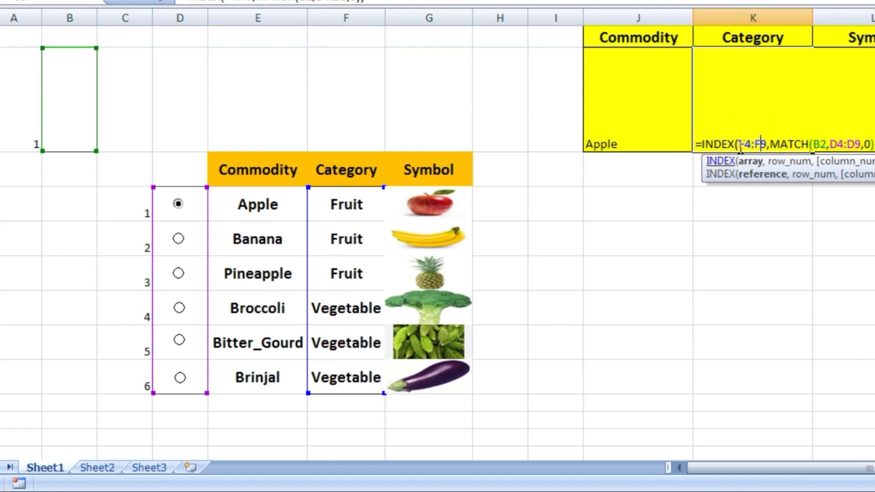
{"action": "left_click", "coordinate": [819, 145]}
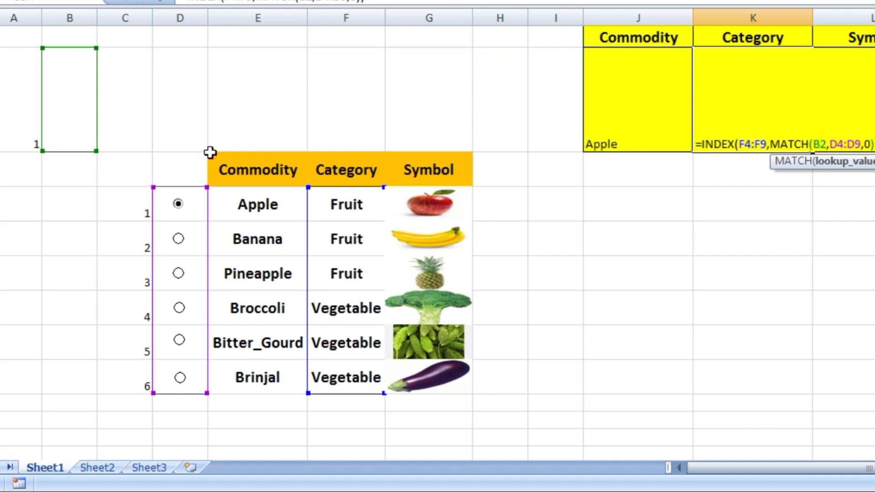
{"action": "left_click", "coordinate": [838, 145]}
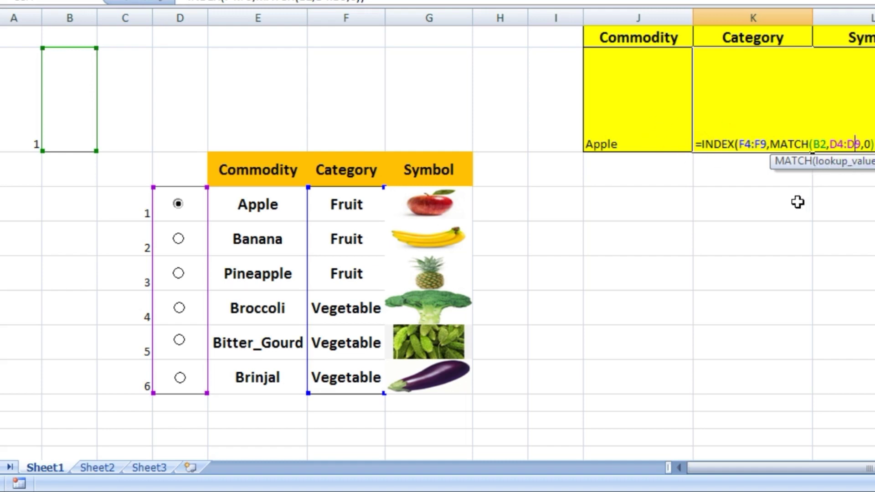
{"action": "key", "text": "Return"}
Make the MATCH references in J2's formula absolute as $A$2 and $C$4:$C$9, and fill the formula across to K2.
{"action": "left_click", "coordinate": [648, 111]}
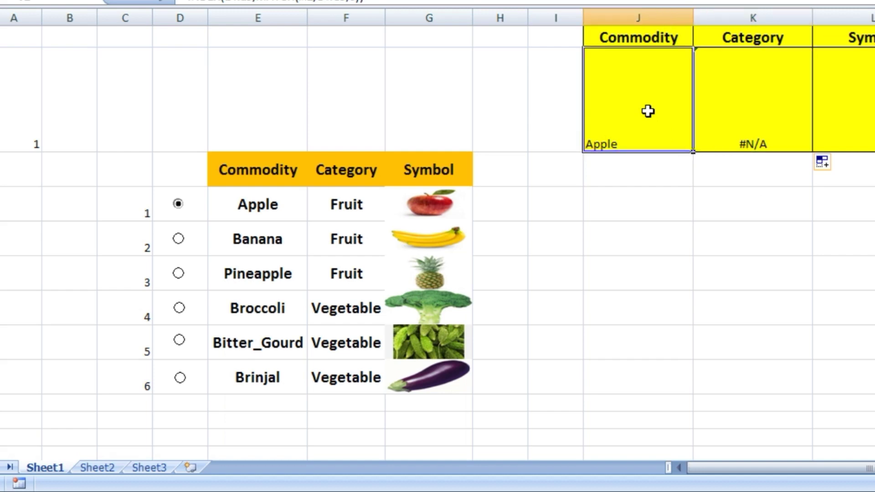
{"action": "double_click", "coordinate": [614, 132]}
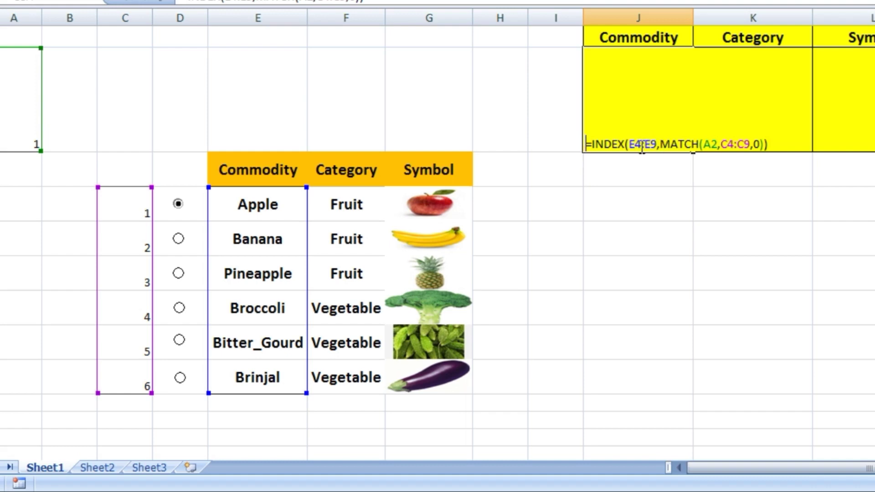
{"action": "left_click", "coordinate": [709, 144]}
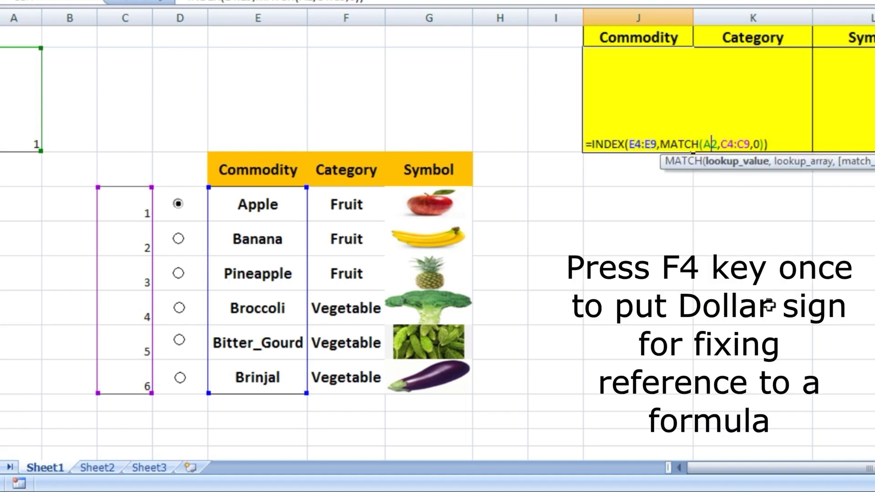
{"action": "key", "text": "F4"}
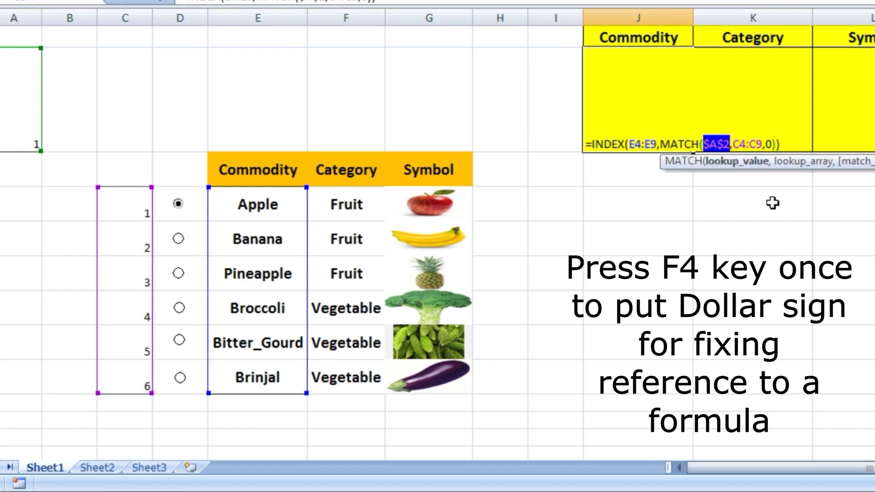
{"action": "left_click", "coordinate": [741, 142]}
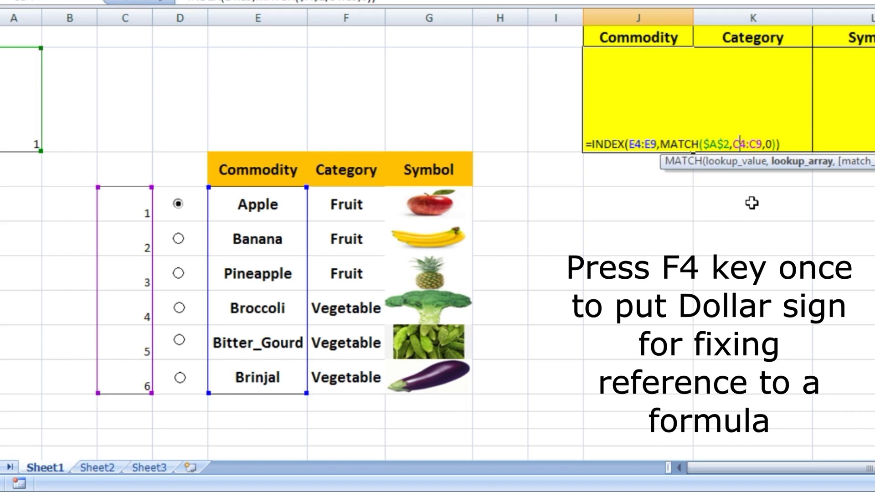
{"action": "key", "text": "F4"}
{"action": "left_click", "coordinate": [769, 145]}
{"action": "key", "text": "F4"}
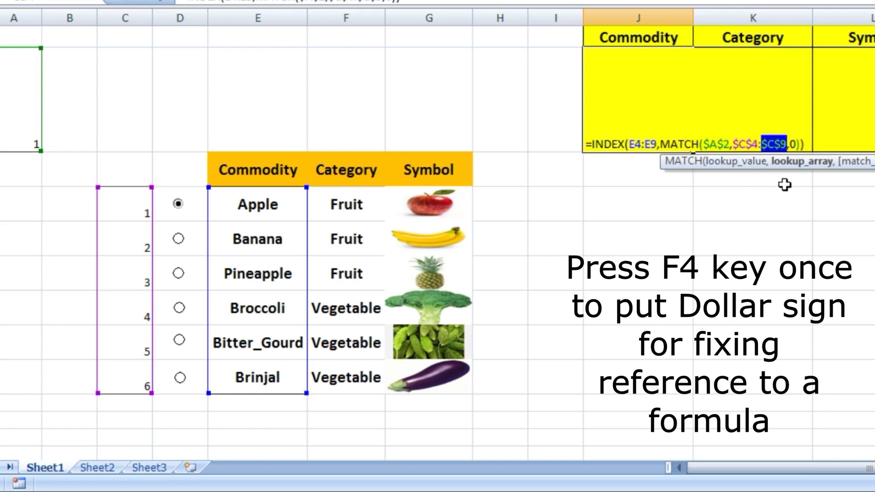
{"action": "key", "text": "Return"}
{"action": "left_click", "coordinate": [657, 69]}
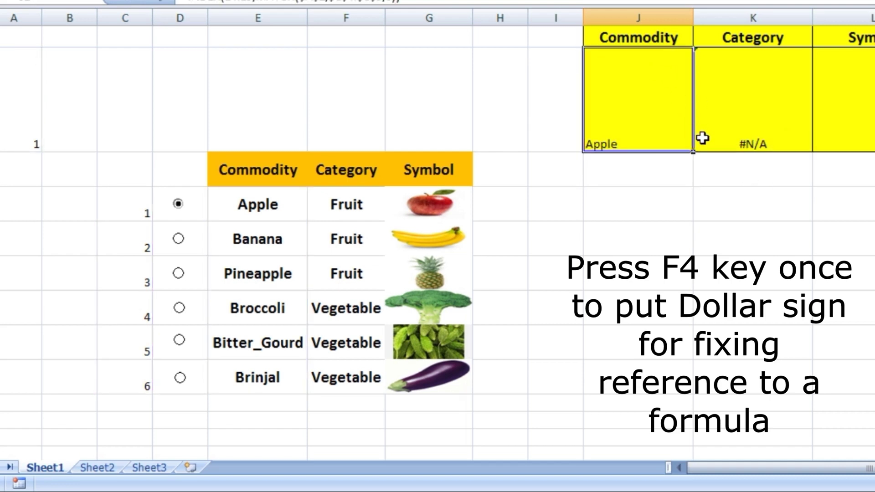
{"action": "left_click_drag", "start_coordinate": [695, 153], "coordinate": [786, 170]}
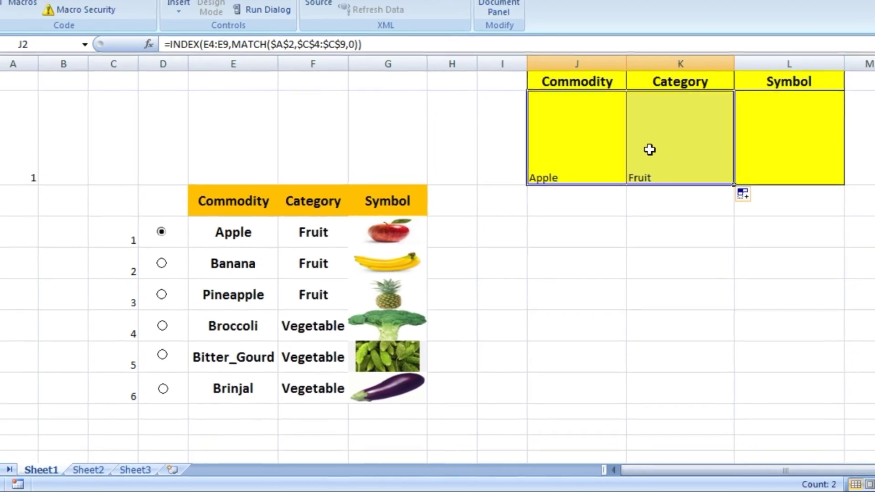
Center J2:K2 vertically and horizontally and format the text as bold at size 22.
{"action": "left_click", "coordinate": [241, 47]}
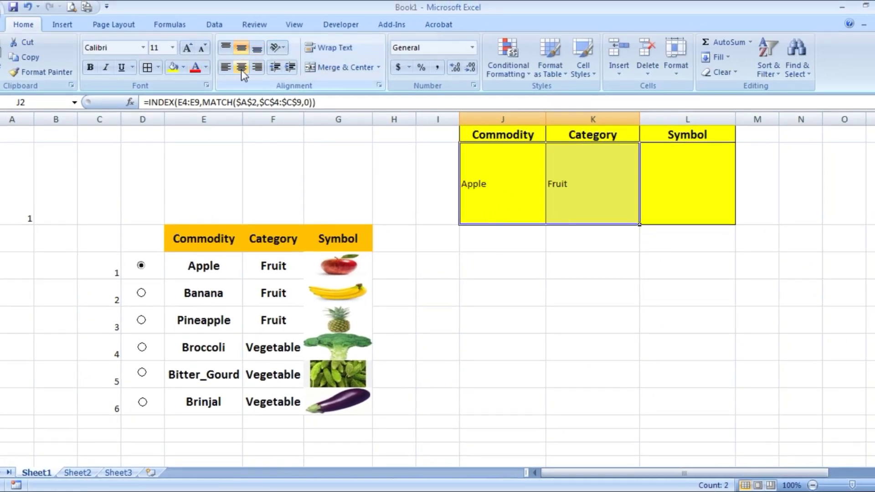
{"action": "left_click", "coordinate": [241, 67]}
{"action": "left_click", "coordinate": [172, 48]}
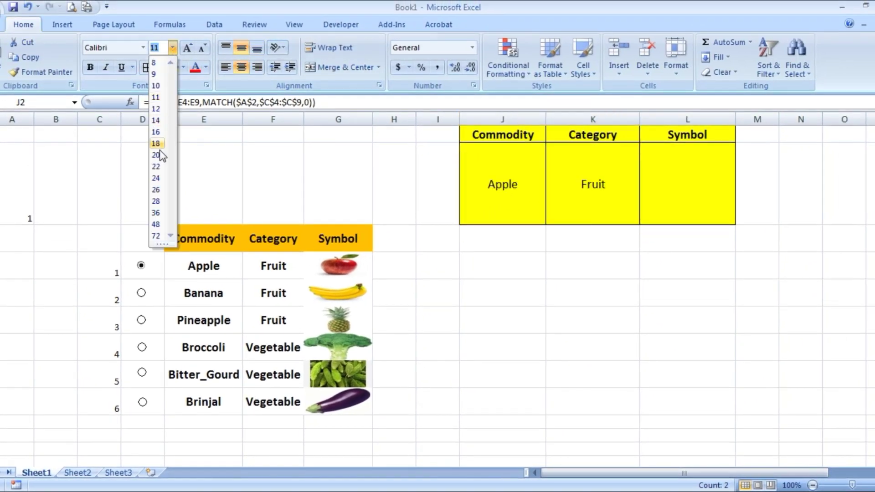
{"action": "left_click", "coordinate": [155, 167]}
{"action": "left_click", "coordinate": [90, 67]}
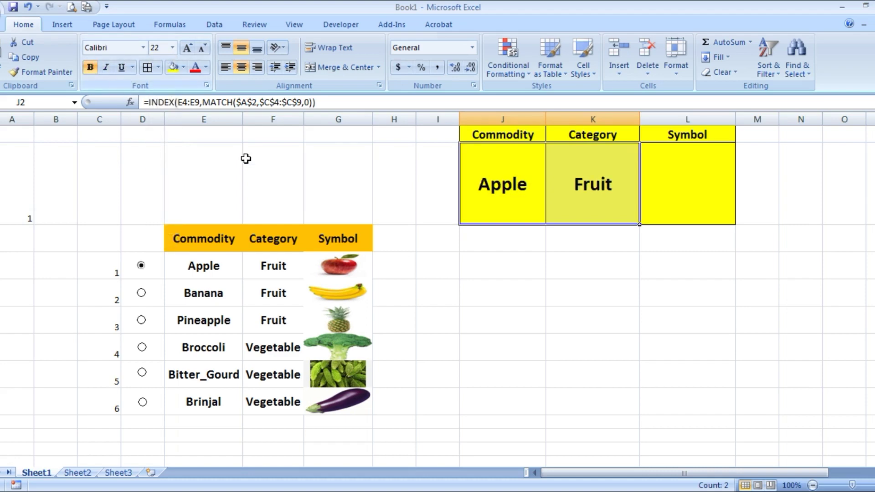
{"action": "left_click", "coordinate": [588, 297]}
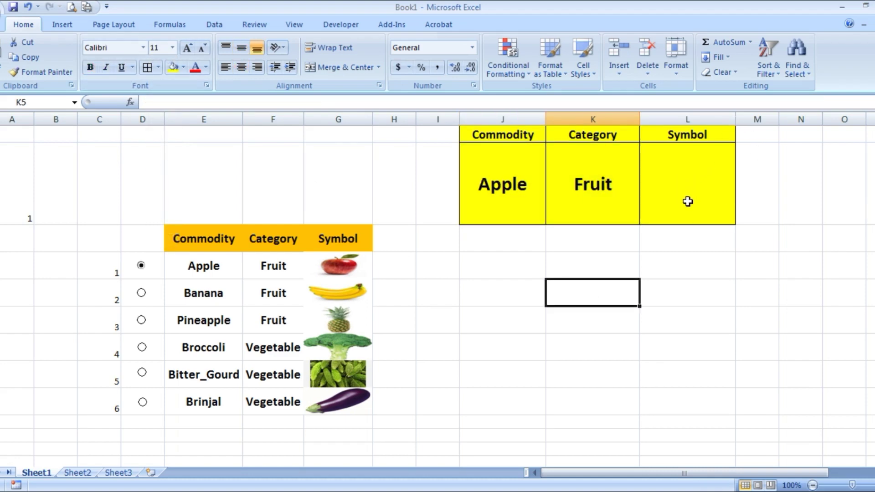
Insert a new blank Bitmap Image object at cell L2 under Symbol and return to the worksheet.
{"action": "left_click", "coordinate": [699, 178]}
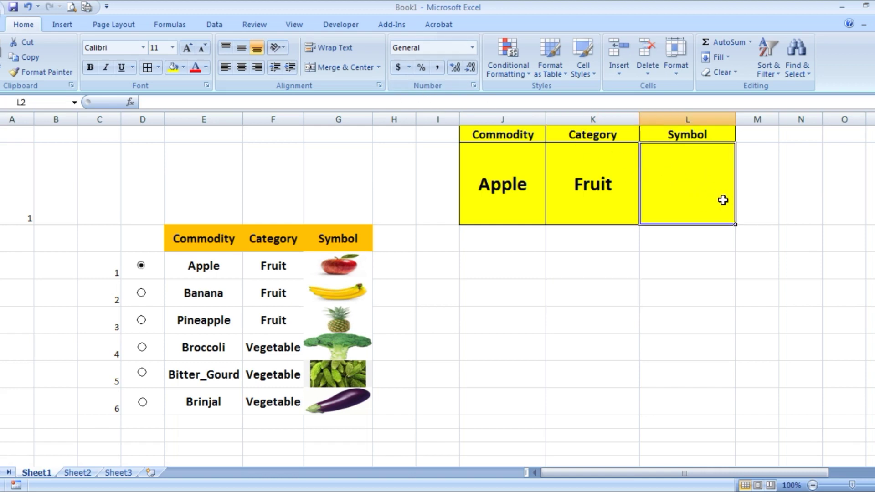
{"action": "left_click", "coordinate": [64, 25]}
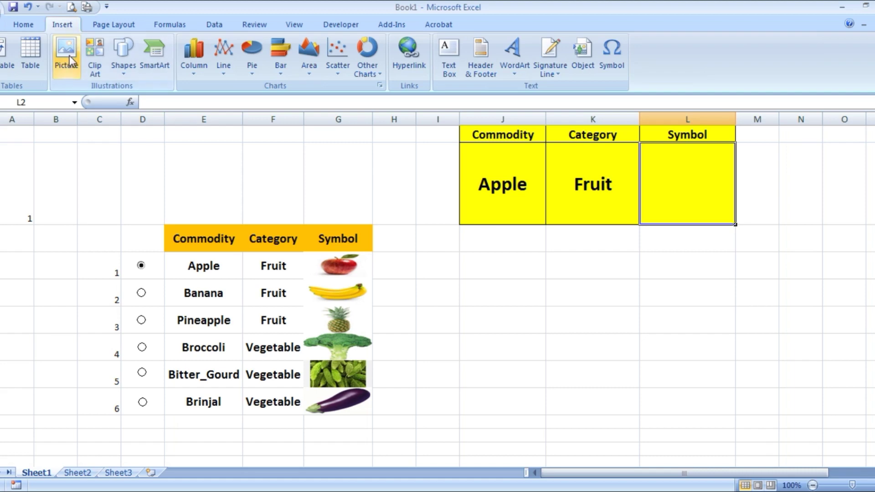
{"action": "left_click", "coordinate": [584, 67]}
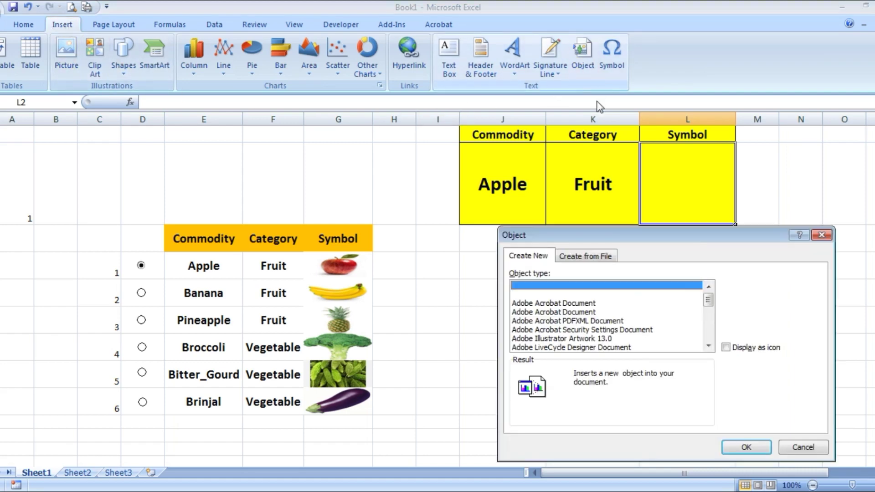
{"action": "left_click", "coordinate": [709, 346]}
{"action": "left_click", "coordinate": [709, 346]}
{"action": "left_click", "coordinate": [709, 346]}
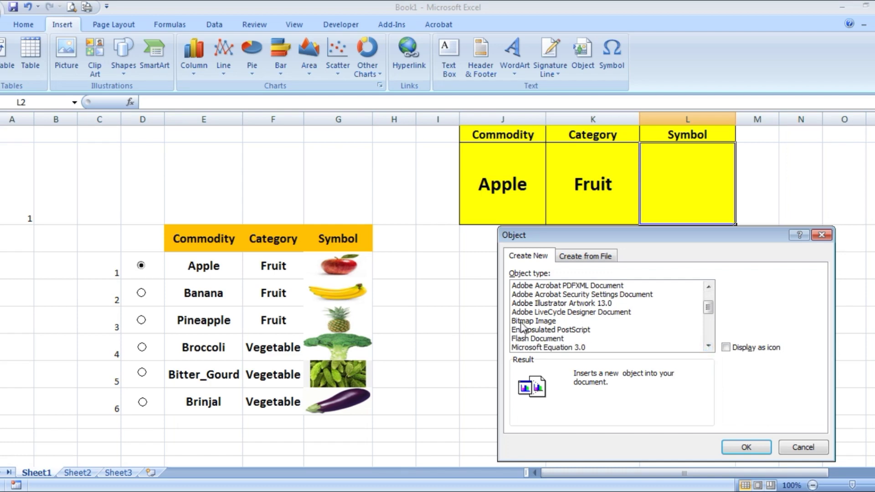
{"action": "left_click", "coordinate": [523, 321]}
{"action": "left_click", "coordinate": [738, 446]}
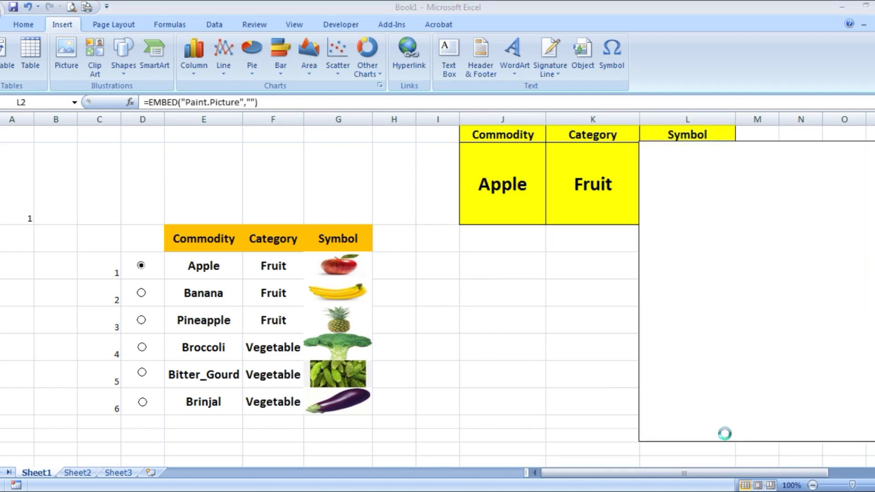
{"action": "left_click", "coordinate": [874, 6]}
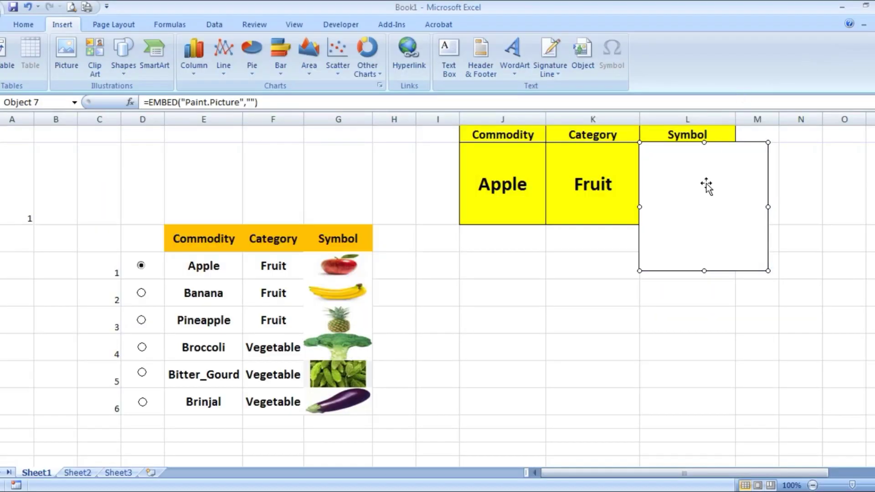
Resize the blank bitmap object to fit cell L2 under Symbol and leave it selected.
{"action": "left_click_drag", "start_coordinate": [704, 271], "coordinate": [705, 231]}
{"action": "left_click_drag", "start_coordinate": [769, 184], "coordinate": [735, 184]}
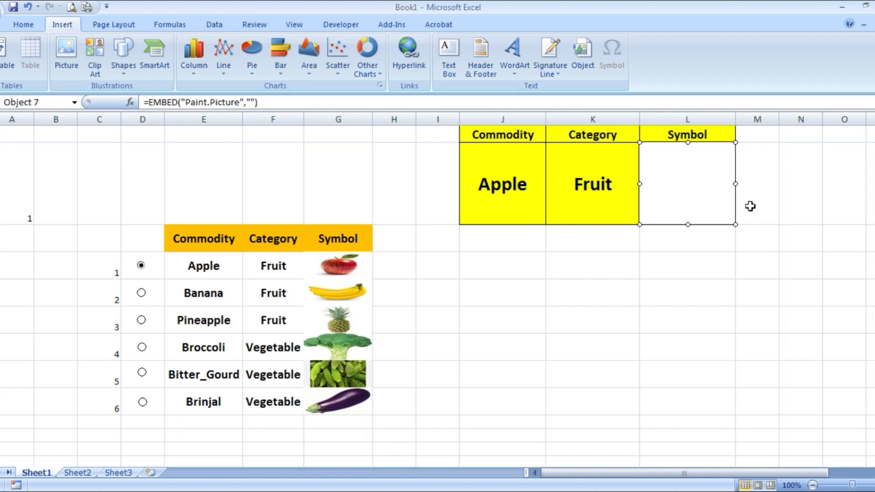
{"action": "left_click", "coordinate": [778, 195]}
{"action": "left_click", "coordinate": [694, 188]}
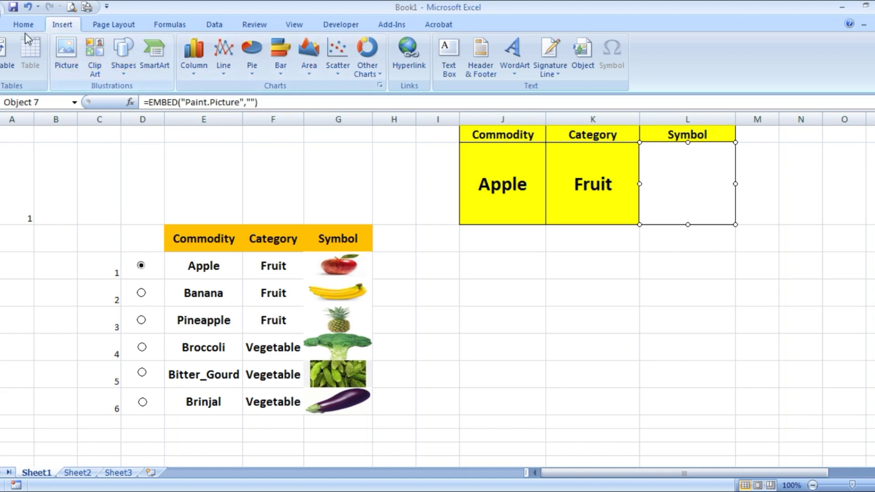
{"action": "left_click", "coordinate": [694, 255]}
{"action": "left_click", "coordinate": [694, 178]}
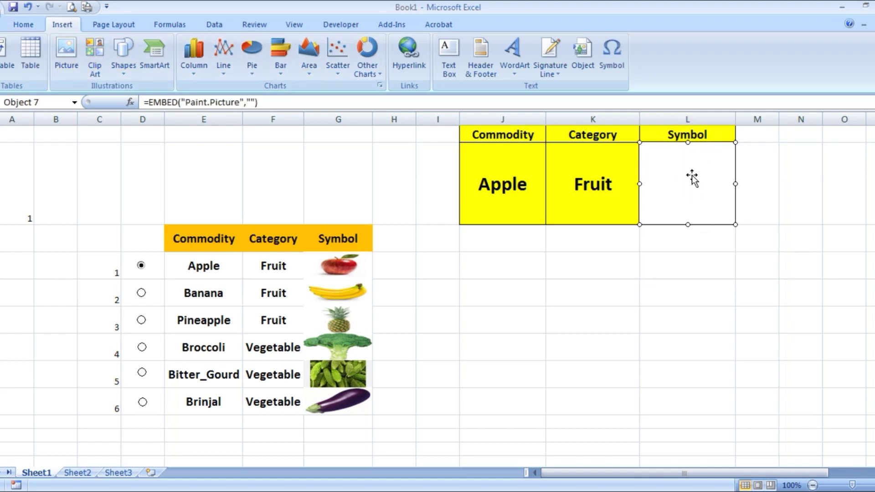
Define a workbook-level name Fruit that refers to =INDIRECT(Sheet1!$J$2).
{"action": "left_click", "coordinate": [170, 24]}
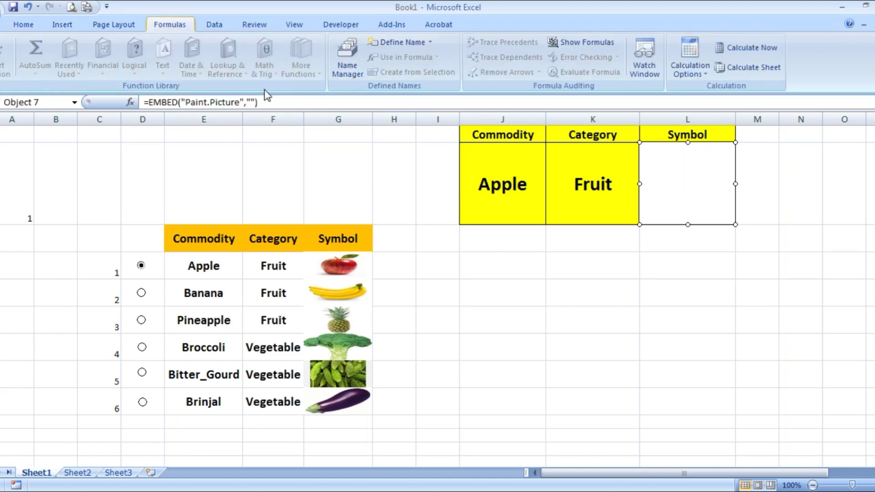
{"action": "left_click", "coordinate": [353, 67]}
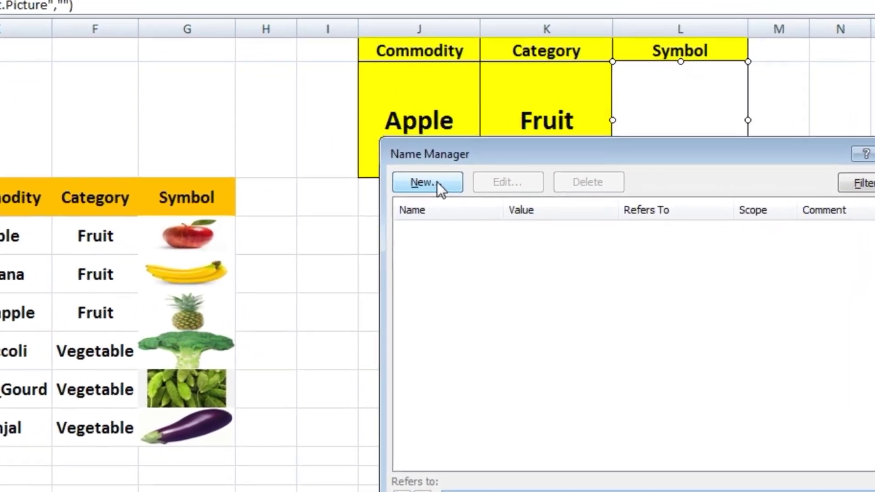
{"action": "left_click", "coordinate": [436, 182]}
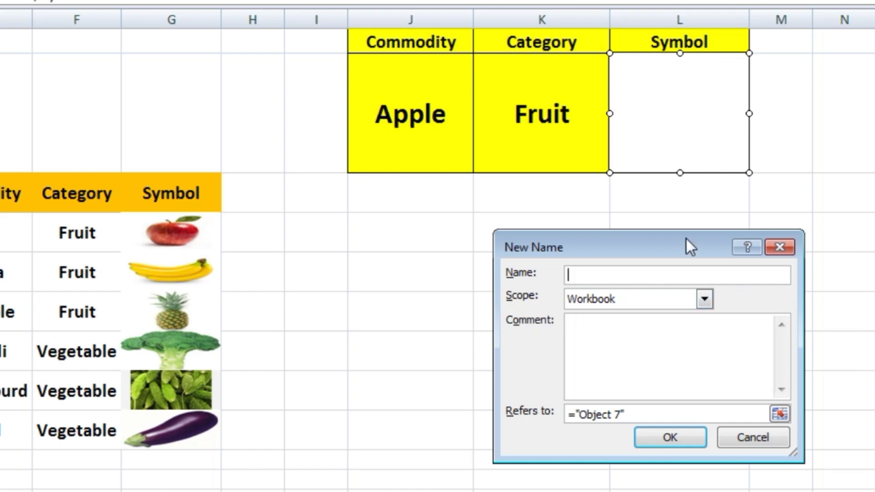
{"action": "type", "text": "Fruit"}
{"action": "left_click_drag", "start_coordinate": [577, 414], "coordinate": [677, 414]}
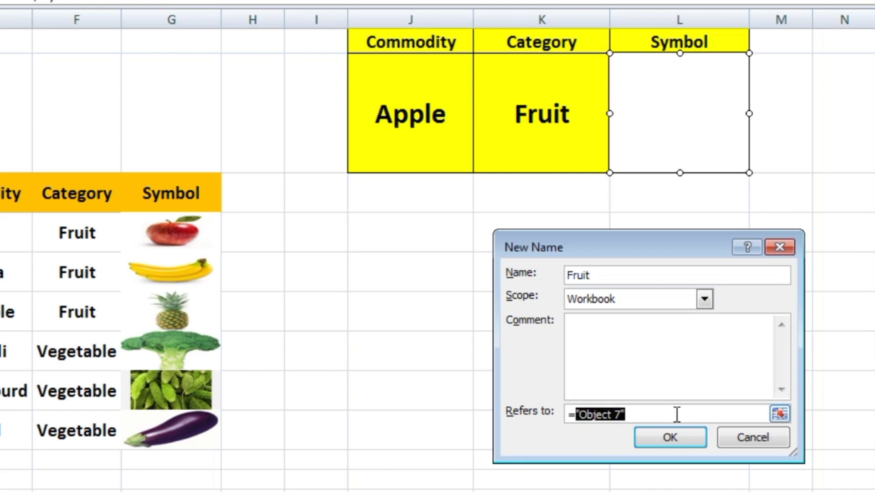
{"action": "key", "text": "Delete"}
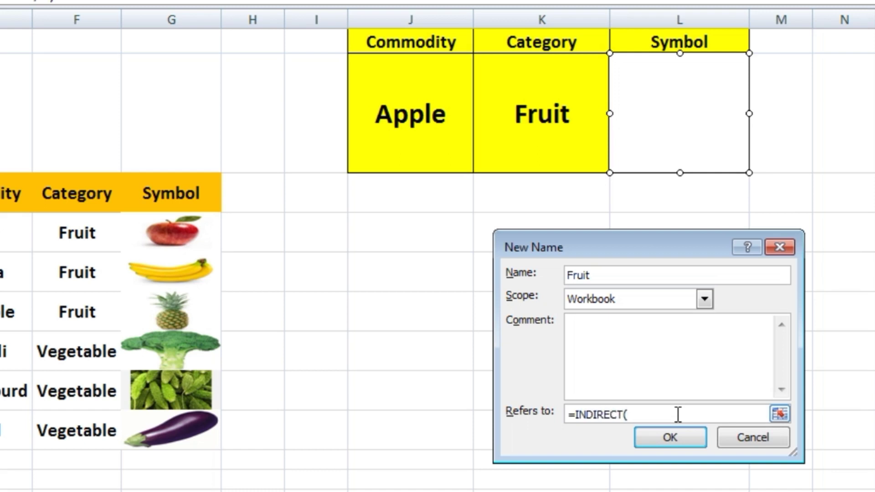
{"action": "left_click", "coordinate": [780, 414]}
{"action": "left_click", "coordinate": [437, 123]}
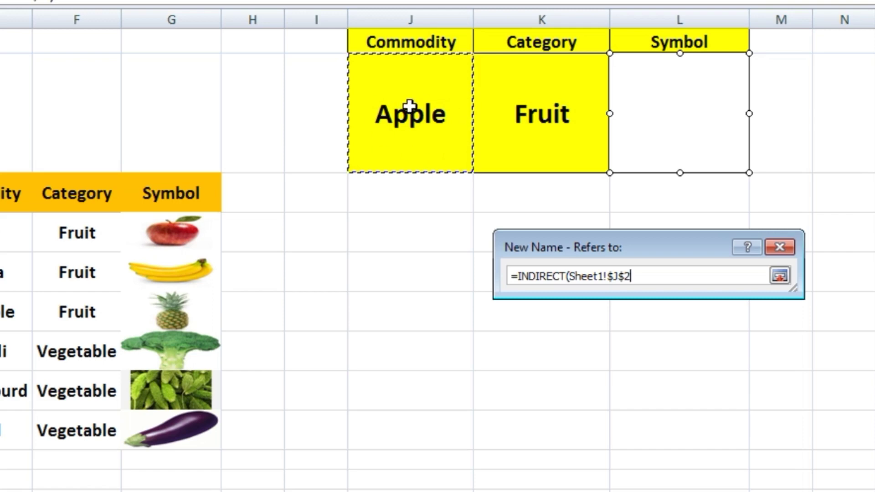
{"action": "left_click", "coordinate": [780, 275]}
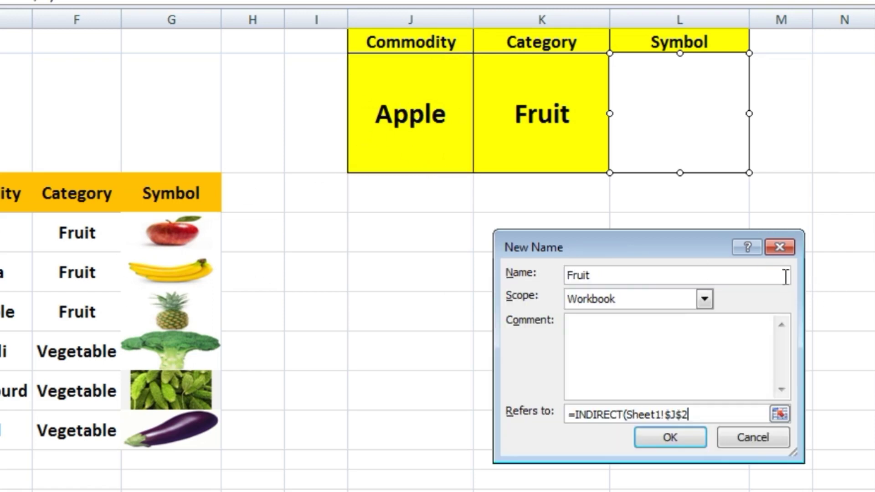
{"action": "left_click", "coordinate": [676, 445]}
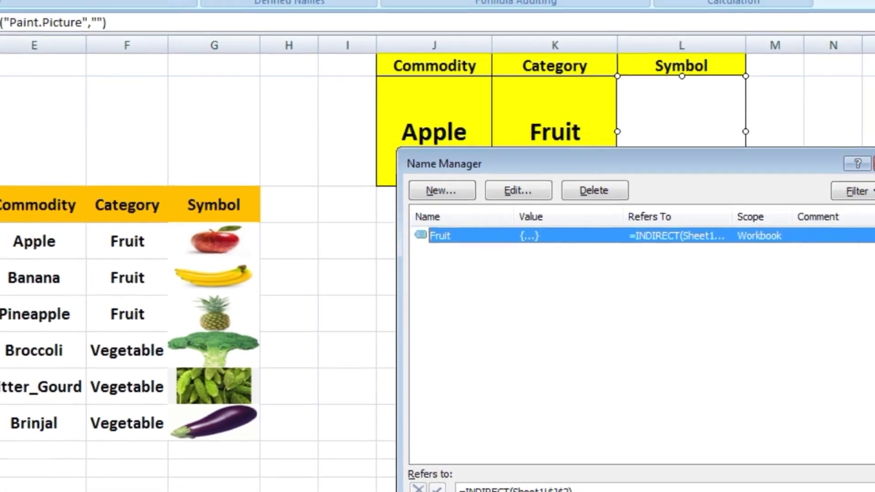
{"action": "left_click", "coordinate": [867, 490]}
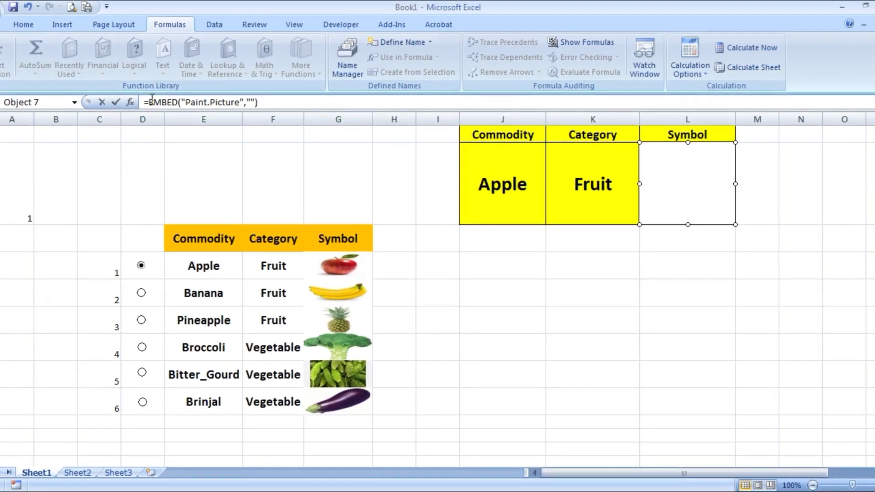
Replace the EMBED formula of the bitmap object in L2 with =Fruit.
{"action": "left_click_drag", "start_coordinate": [152, 99], "coordinate": [289, 103]}
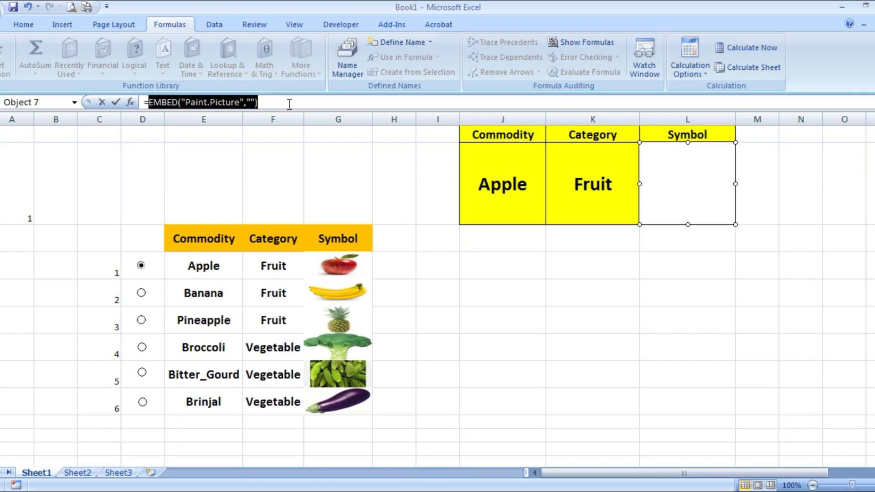
{"action": "type", "text": "=Fruit"}
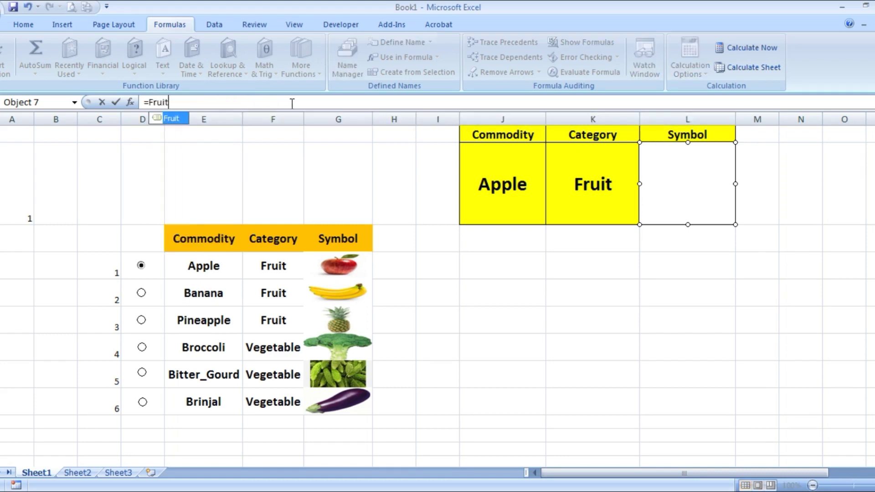
{"action": "double_click", "coordinate": [174, 120]}
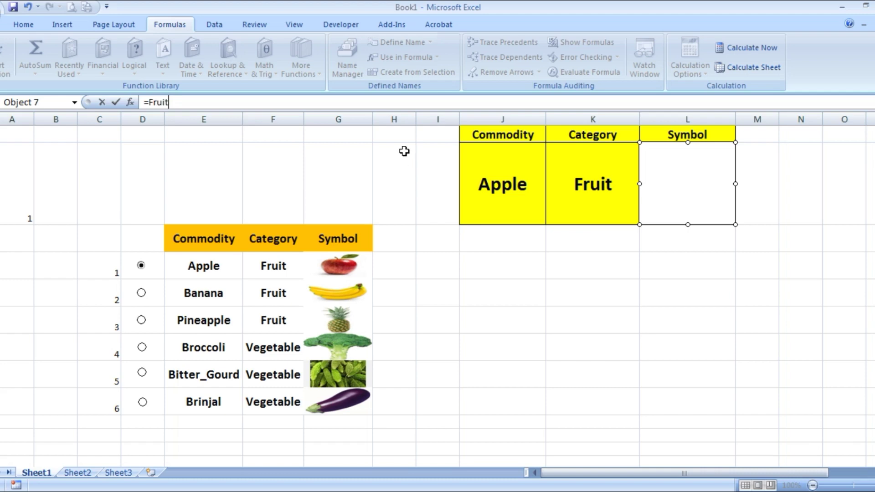
{"action": "key", "text": "Return"}
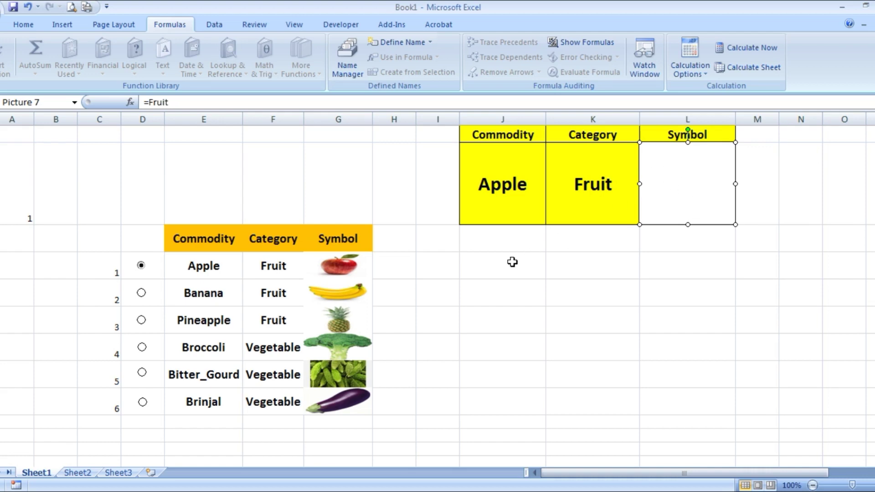
Define a workbook-level name Apple that refers to the apple picture's cell, =Sheet1!$G$4.
{"action": "left_click", "coordinate": [343, 266]}
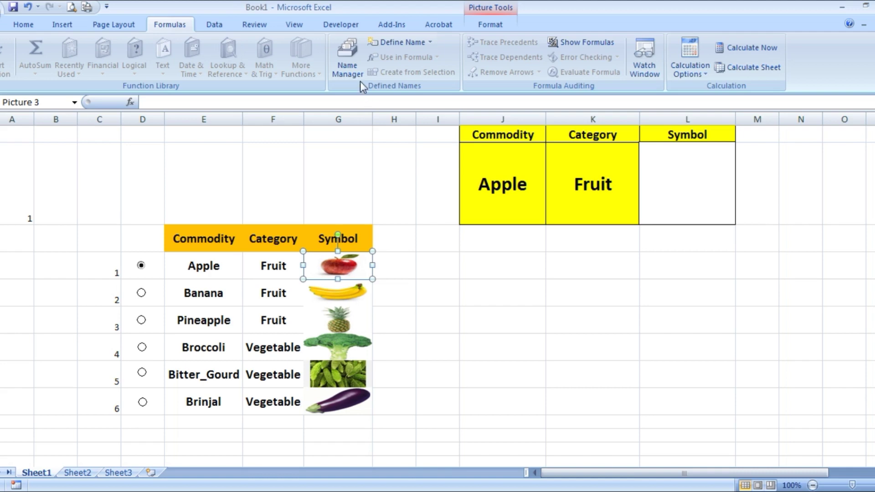
{"action": "left_click", "coordinate": [348, 60]}
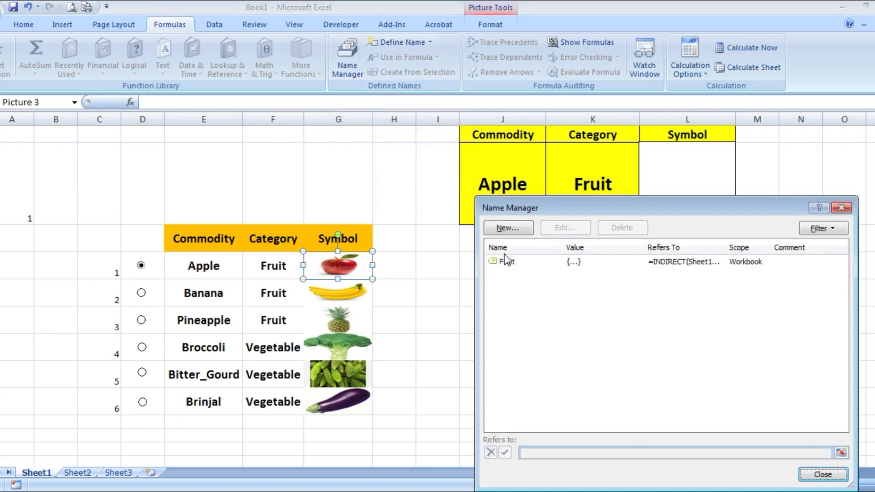
{"action": "left_click", "coordinate": [509, 229]}
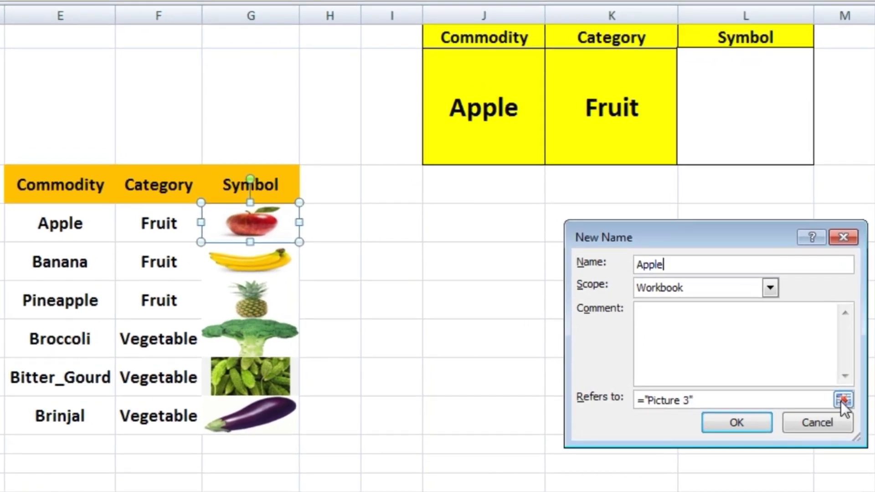
{"action": "left_click", "coordinate": [843, 400]}
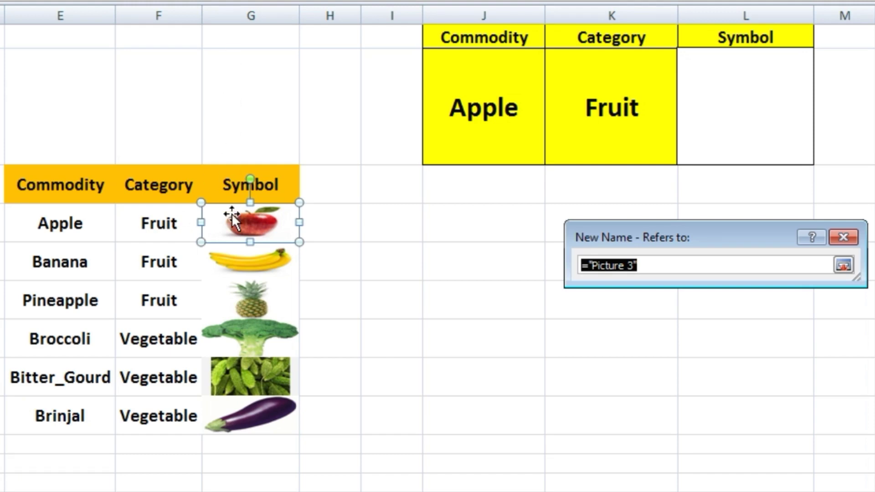
{"action": "left_click", "coordinate": [182, 225]}
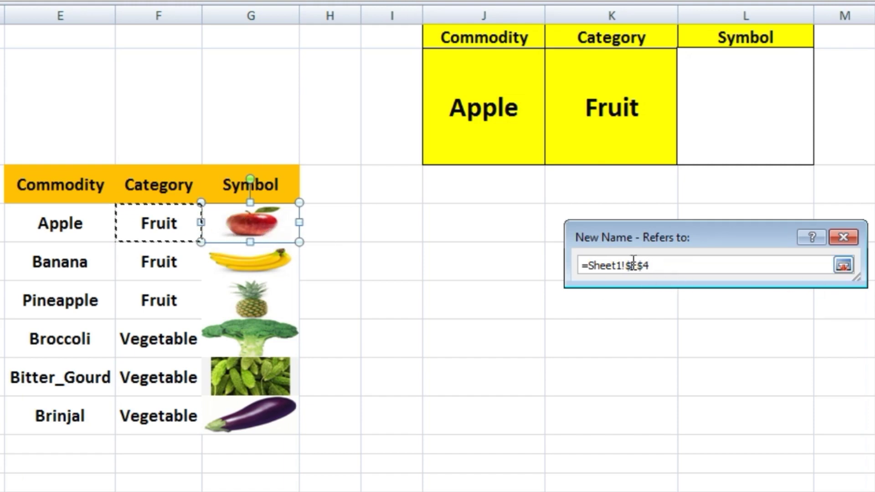
{"action": "left_click", "coordinate": [635, 263]}
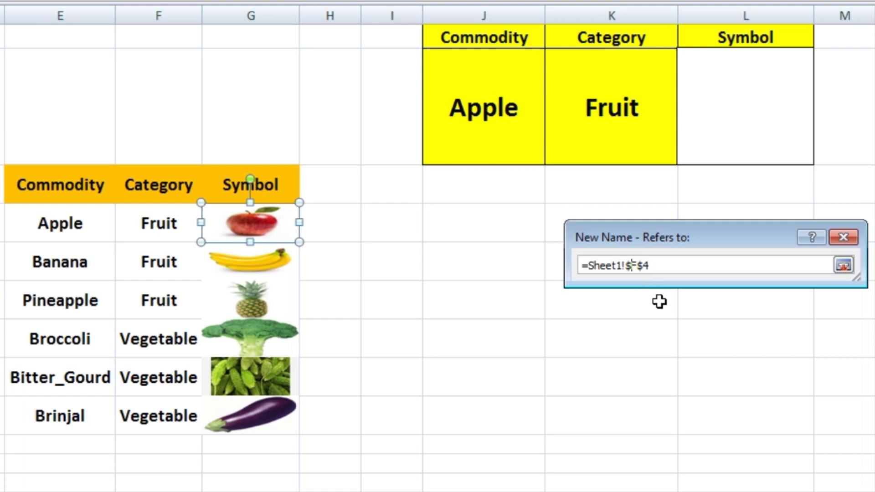
{"action": "key", "text": "Delete"}
{"action": "type", "text": "G"}
{"action": "left_click", "coordinate": [844, 265]}
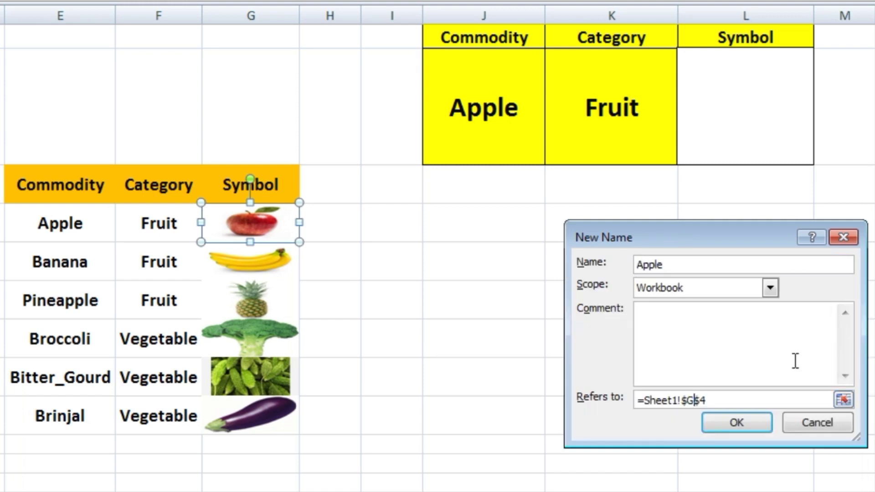
{"action": "left_click", "coordinate": [737, 423]}
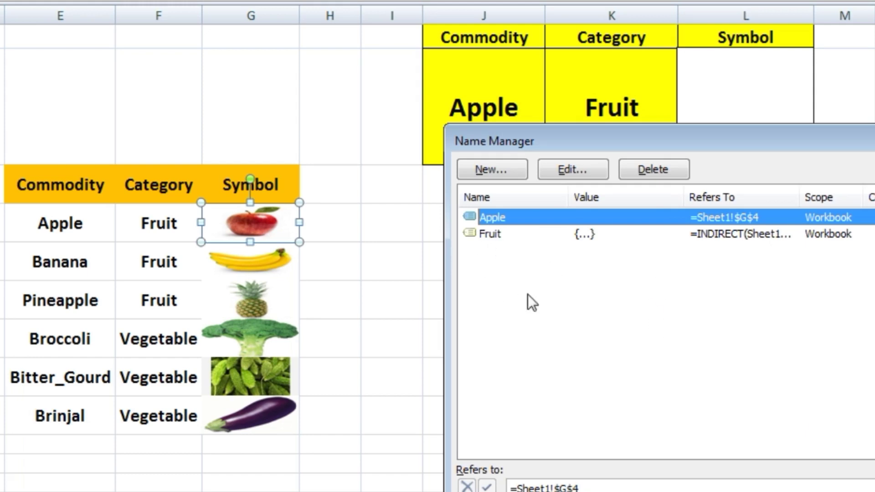
{"action": "left_click", "coordinate": [872, 491]}
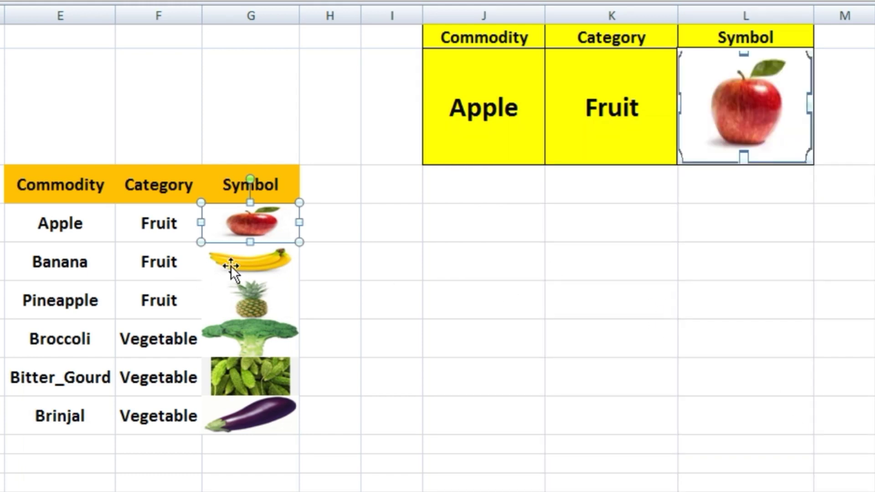
Define a workbook-level name Banana that refers to the banana picture's cell, =Sheet1!$G$5.
{"action": "left_click", "coordinate": [231, 265]}
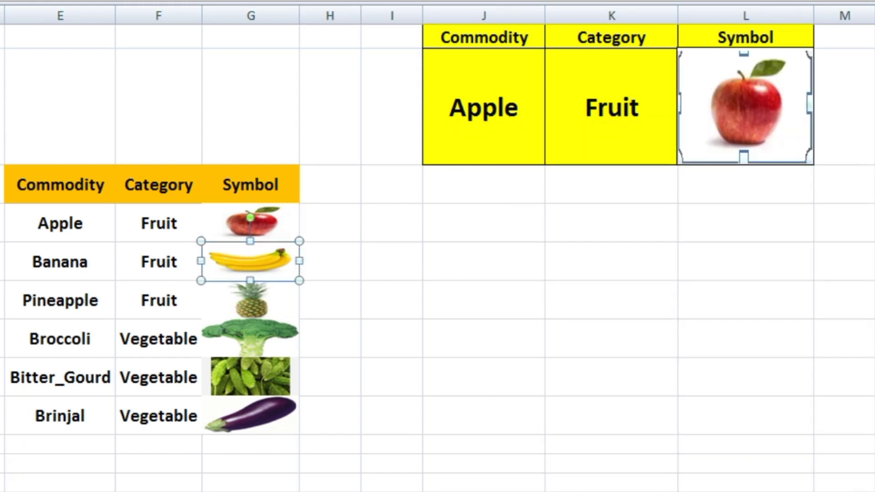
{"action": "key", "text": "ctrl+F3"}
{"action": "left_click", "coordinate": [476, 166]}
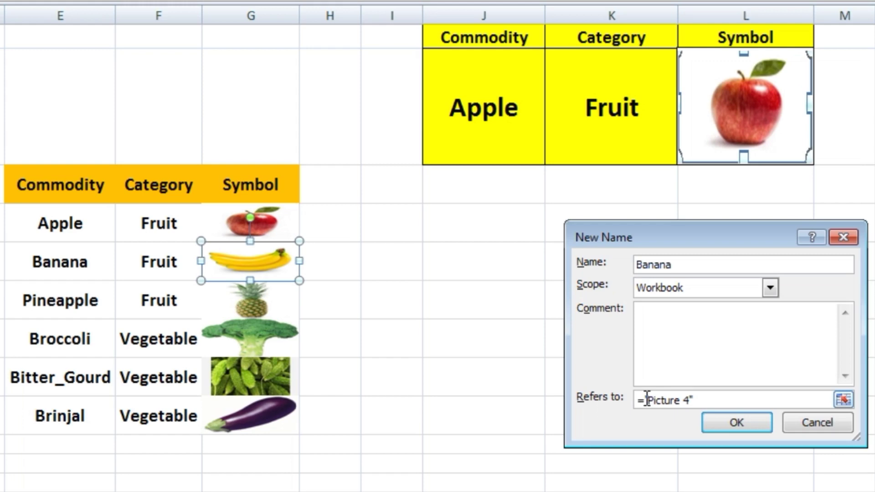
{"action": "left_click_drag", "start_coordinate": [647, 400], "coordinate": [732, 401]}
{"action": "left_click", "coordinate": [844, 400]}
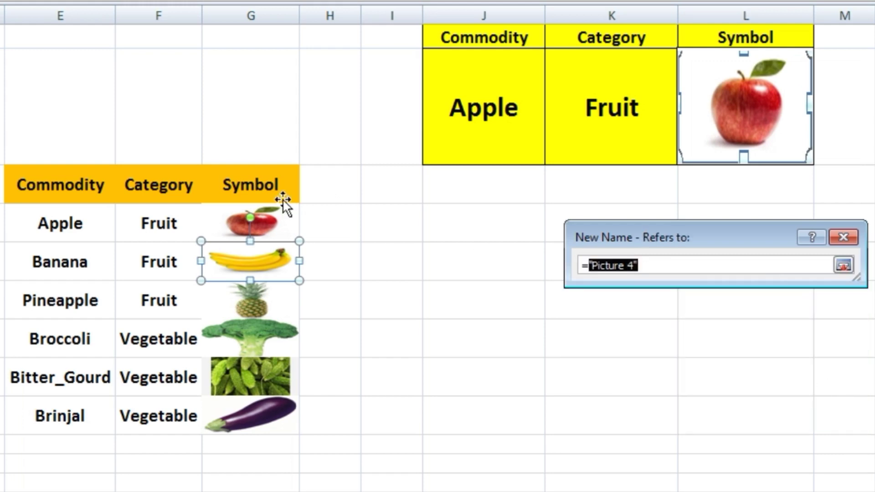
{"action": "left_click", "coordinate": [180, 267]}
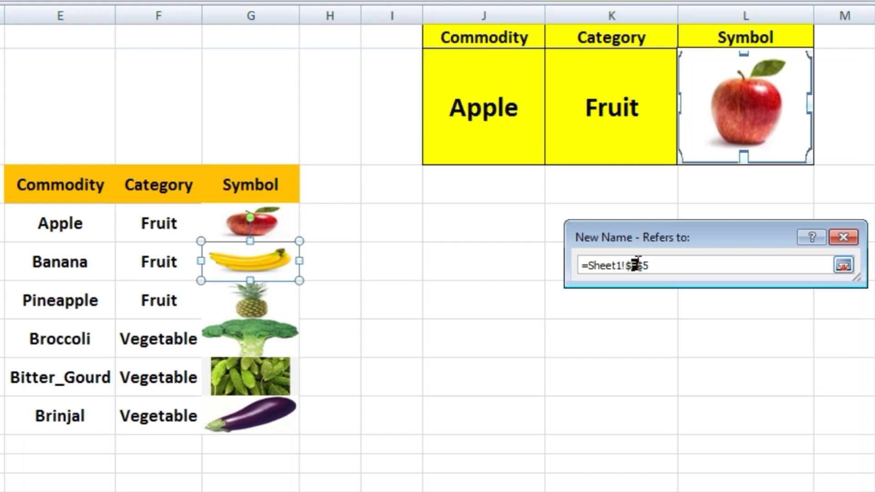
{"action": "type", "text": "G"}
{"action": "left_click", "coordinate": [844, 265]}
{"action": "left_click", "coordinate": [736, 423]}
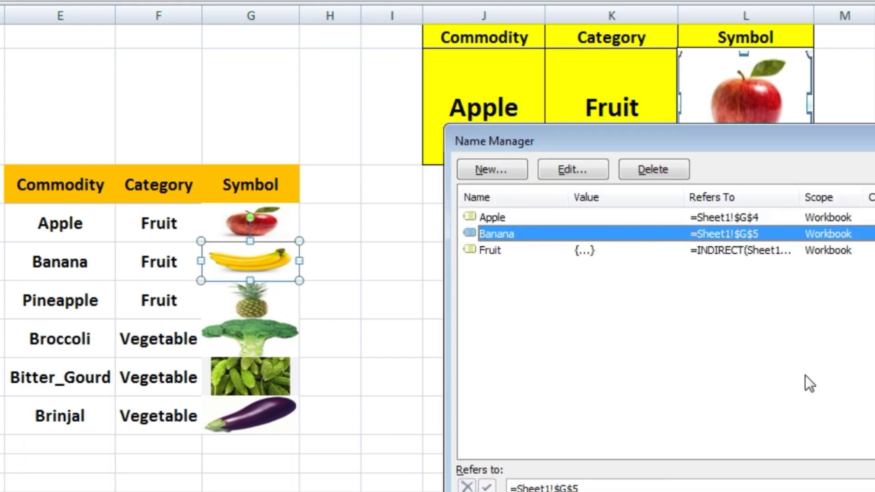
{"action": "key", "text": "Escape"}
Define a workbook-level name Pineapple that refers to the pineapple picture's cell, =Sheet1!$G$6.
{"action": "left_click", "coordinate": [283, 311]}
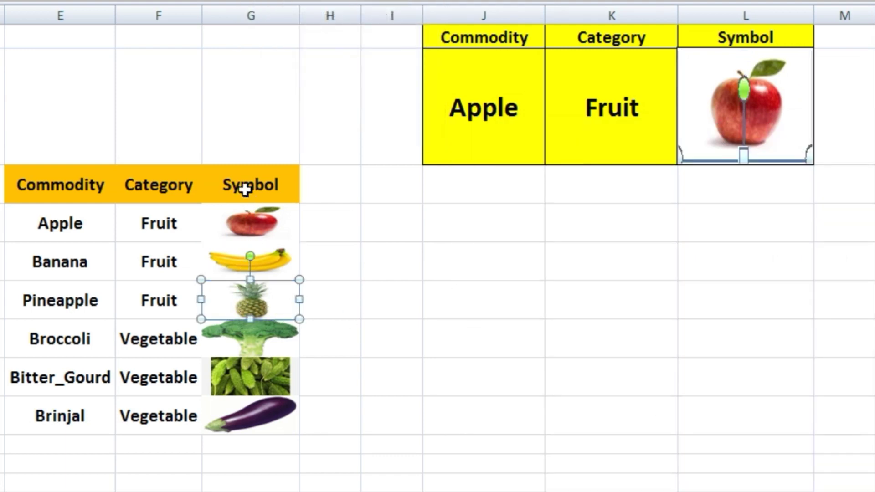
{"action": "key", "text": "ctrl+F3"}
{"action": "left_click", "coordinate": [488, 169]}
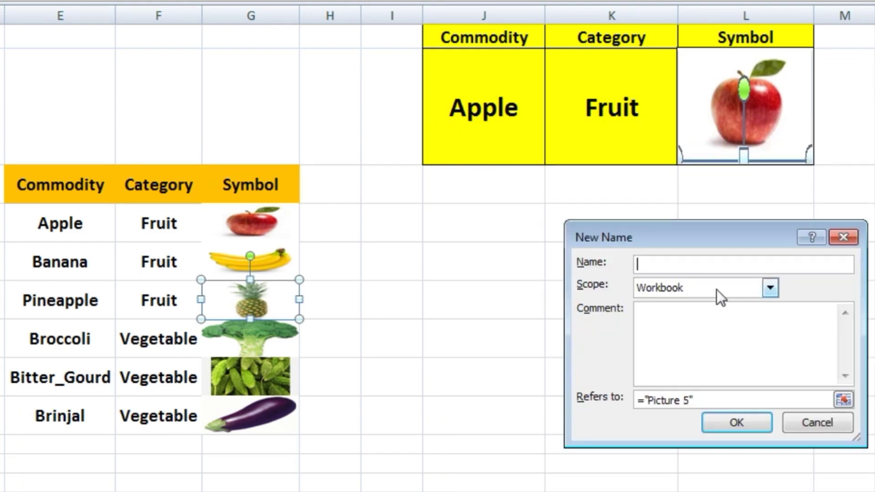
{"action": "type", "text": "p"}
{"action": "key", "text": "BackSpace"}
{"action": "type", "text": "Pineapple"}
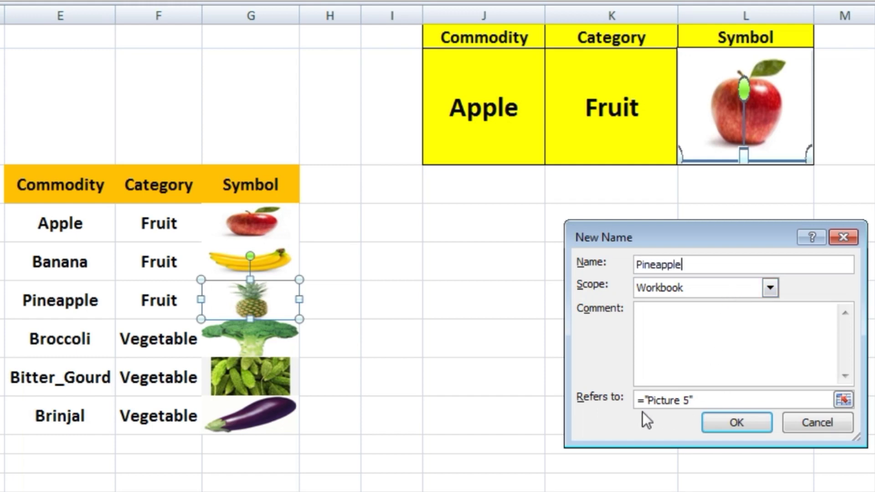
{"action": "left_click_drag", "start_coordinate": [647, 402], "coordinate": [789, 408]}
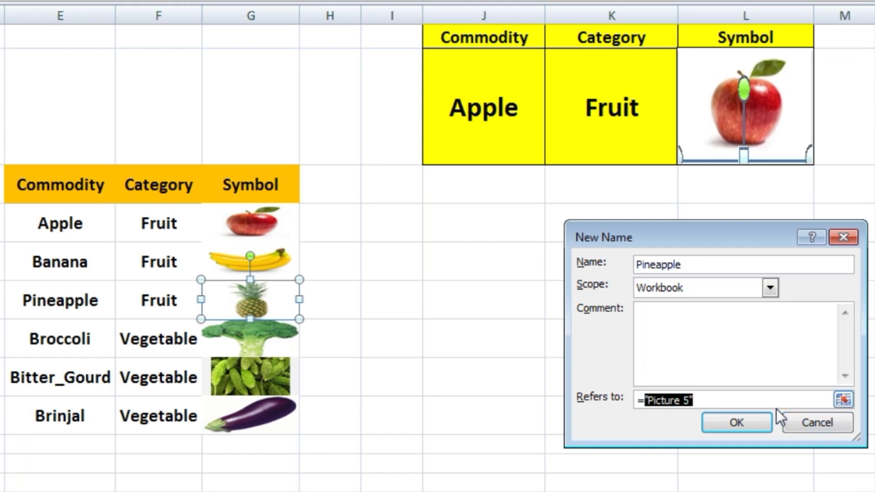
{"action": "key", "text": "BackSpace"}
{"action": "left_click", "coordinate": [844, 400]}
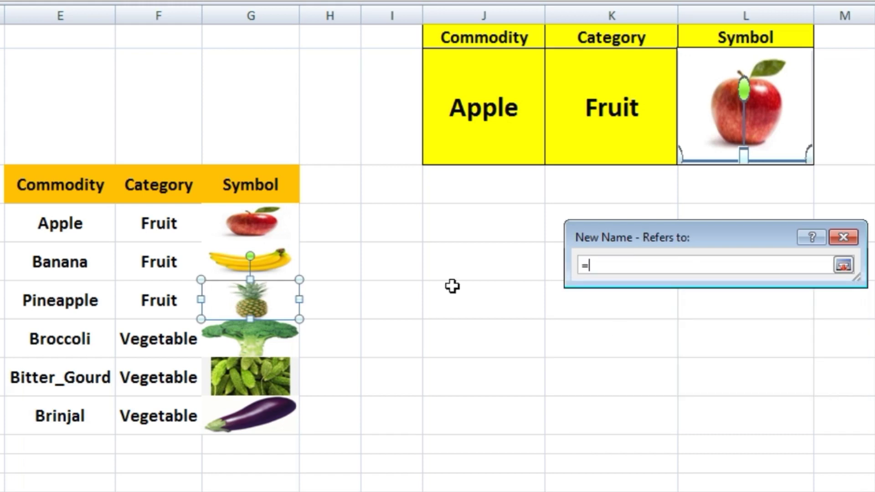
{"action": "left_click", "coordinate": [172, 312]}
{"action": "left_click_drag", "start_coordinate": [632, 266], "coordinate": [640, 265]}
{"action": "type", "text": "G$6"}
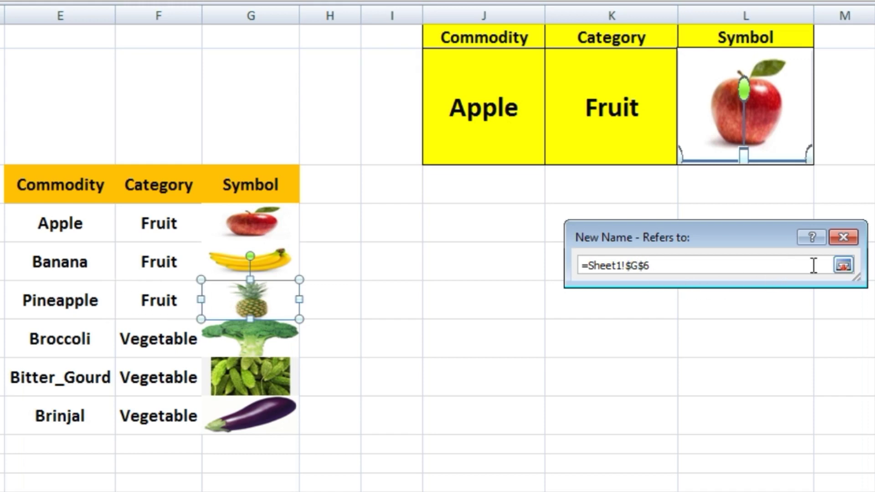
{"action": "left_click", "coordinate": [843, 266]}
{"action": "left_click", "coordinate": [738, 424]}
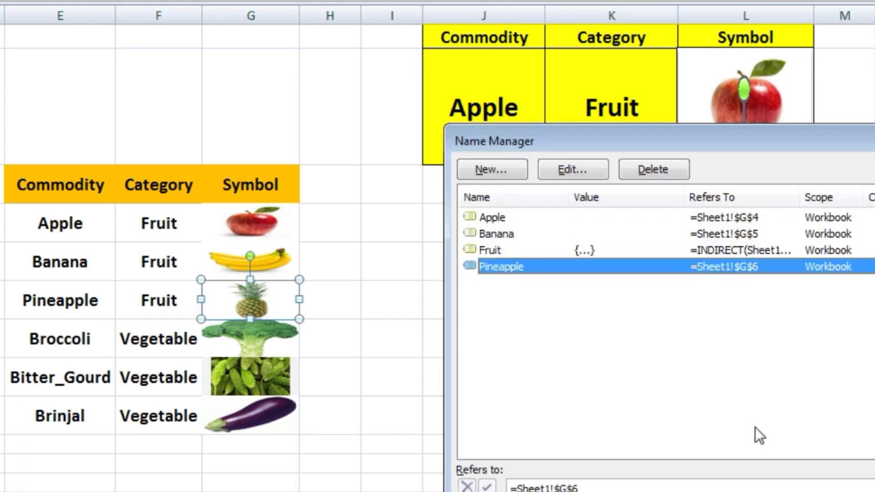
{"action": "left_click", "coordinate": [501, 175]}
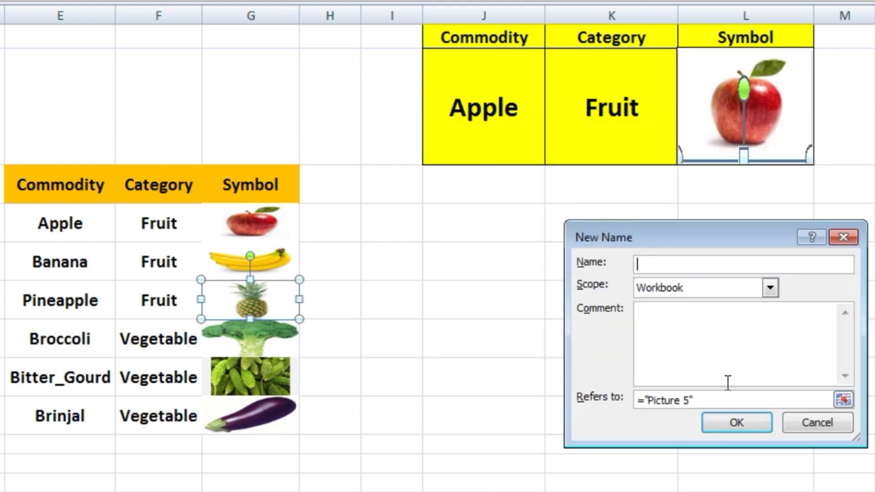
{"action": "left_click", "coordinate": [832, 425]}
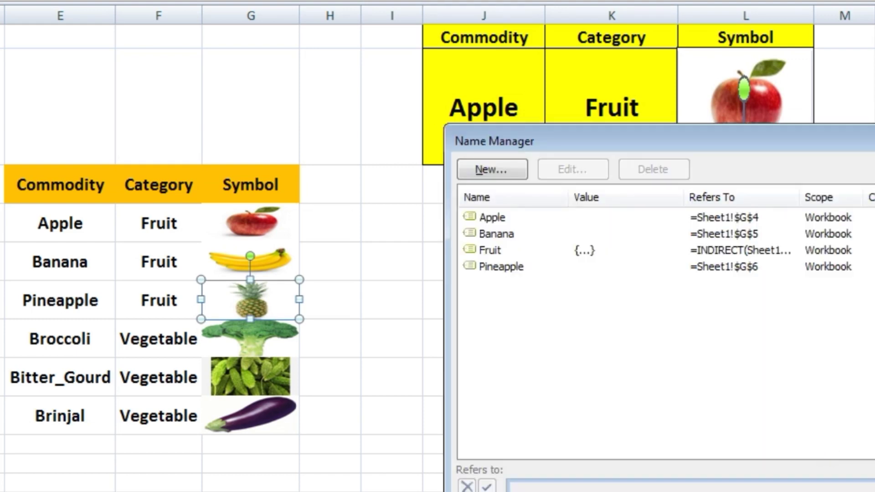
{"action": "key", "text": "Escape"}
Define a workbook-level name Broccoli that refers to the broccoli picture's cell, =Sheet1!$G$7.
{"action": "left_click", "coordinate": [245, 334]}
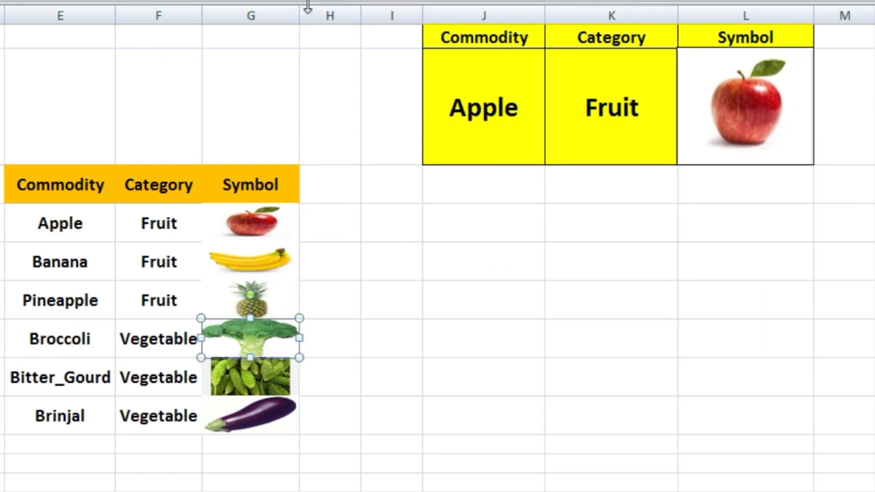
{"action": "key", "text": "ctrl+F3"}
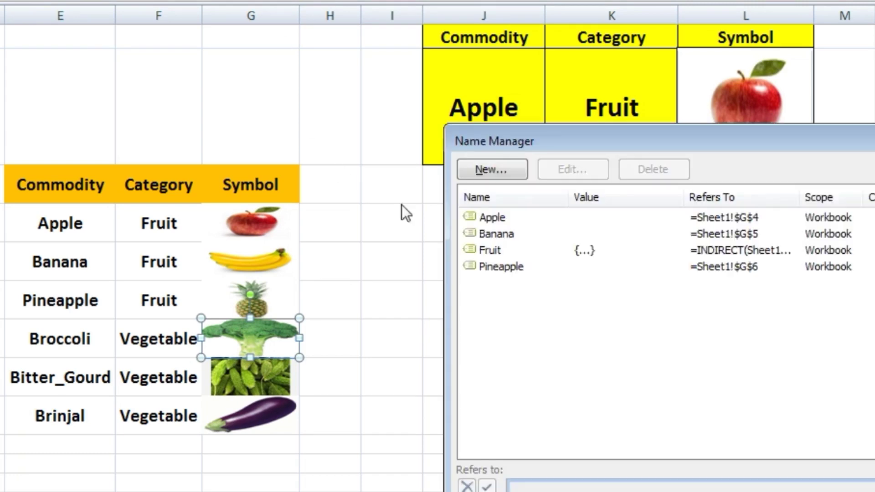
{"action": "left_click", "coordinate": [490, 171]}
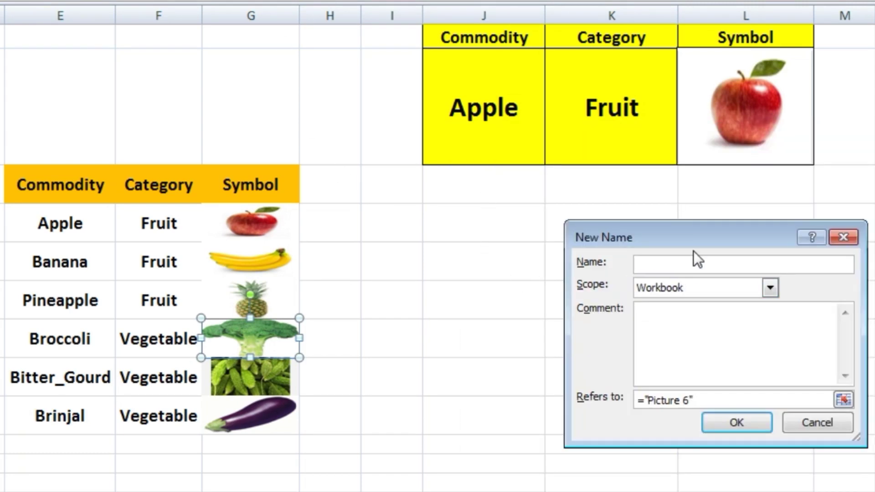
{"action": "type", "text": "B"}
{"action": "type", "text": "ccoli"}
{"action": "left_click_drag", "start_coordinate": [645, 400], "coordinate": [717, 402]}
{"action": "key", "text": "BackSpace"}
{"action": "left_click", "coordinate": [843, 400]}
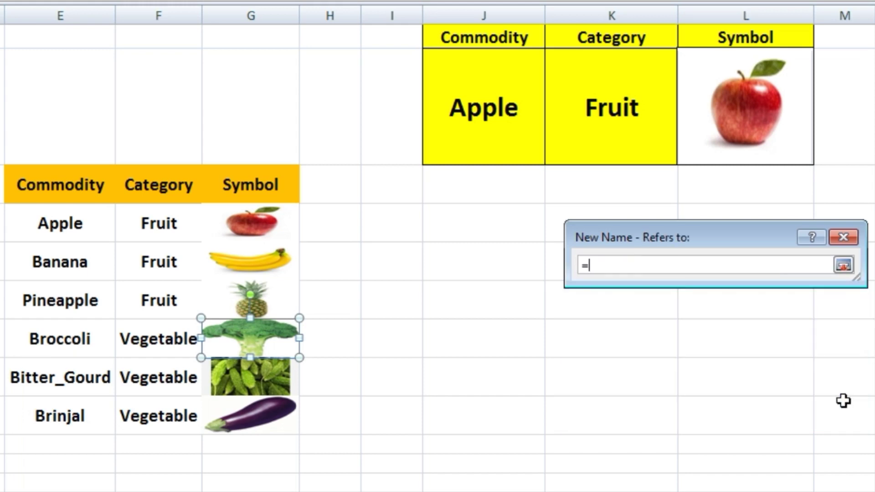
{"action": "left_click", "coordinate": [162, 339]}
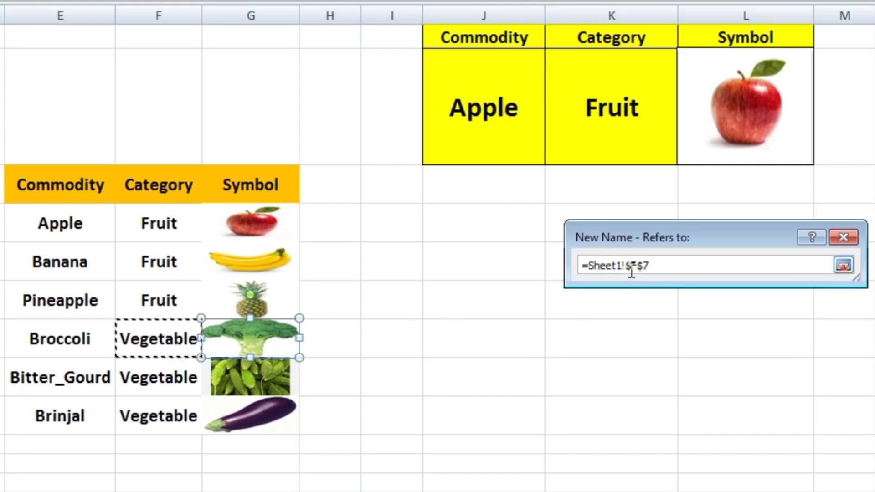
{"action": "left_click_drag", "start_coordinate": [637, 266], "coordinate": [631, 266]}
{"action": "type", "text": "G"}
{"action": "left_click", "coordinate": [844, 265]}
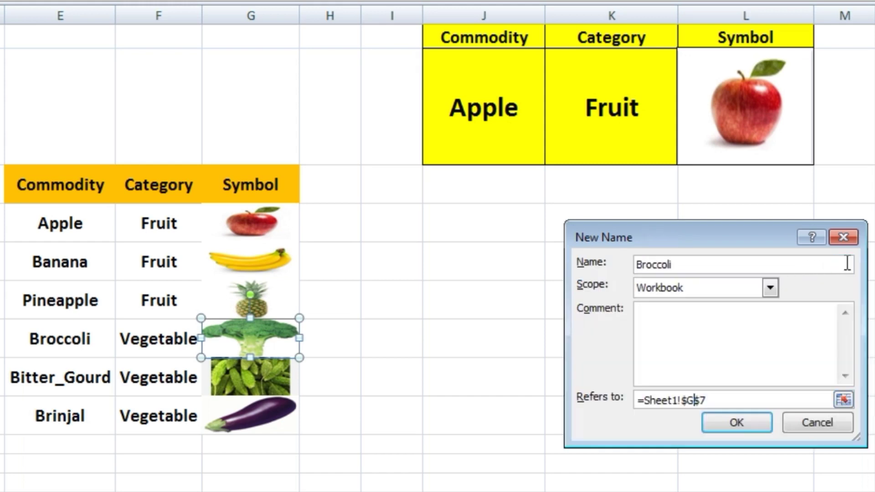
{"action": "left_click", "coordinate": [738, 423]}
{"action": "key", "text": "Escape"}
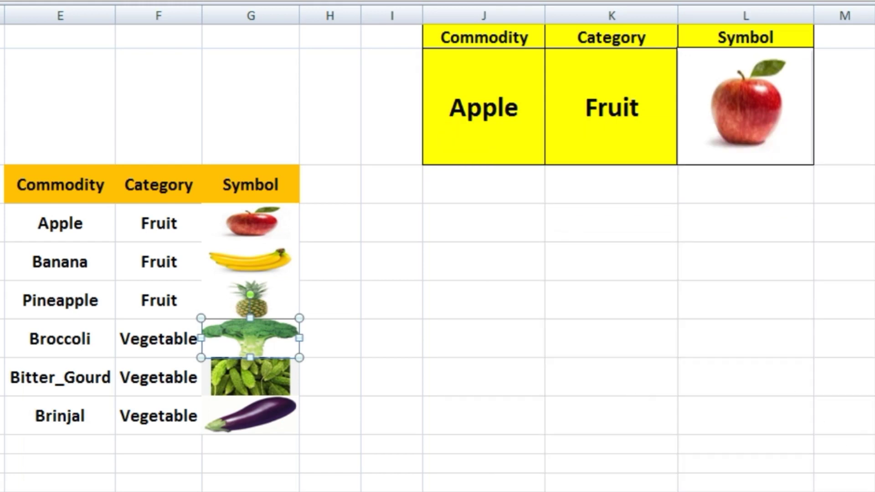
Define a workbook-level name Bitter_Gourd that refers to the bitter gourd picture's cell, =Sheet1!$G$8.
{"action": "left_click", "coordinate": [259, 374]}
{"action": "key", "text": "ctrl+F3"}
{"action": "left_click", "coordinate": [518, 170]}
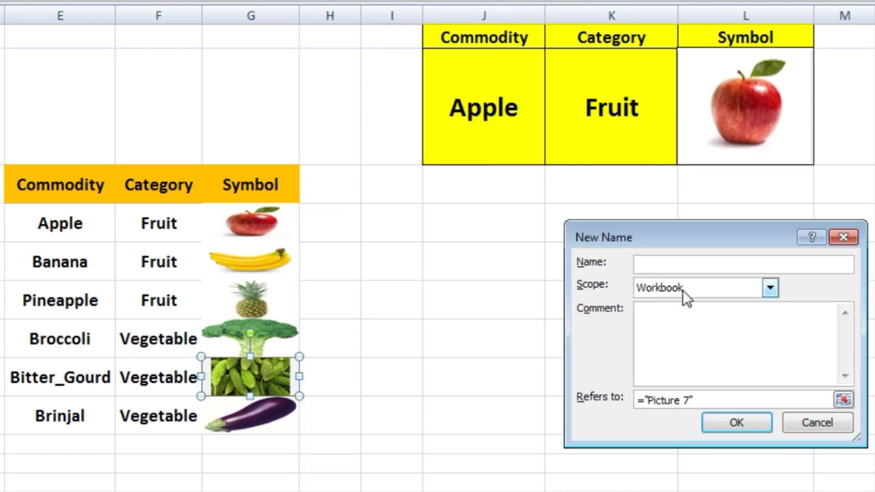
{"action": "type", "text": "Bitter"}
{"action": "type", "text": "_Gourd"}
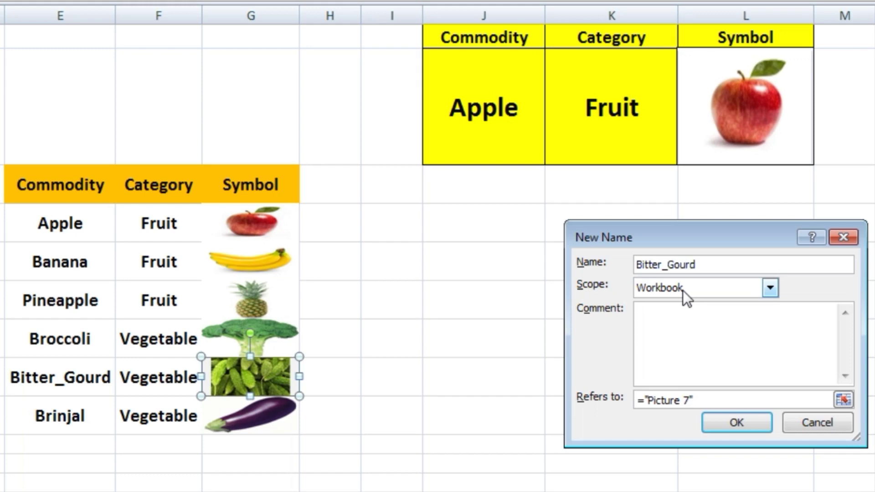
{"action": "left_click_drag", "start_coordinate": [645, 400], "coordinate": [775, 406]}
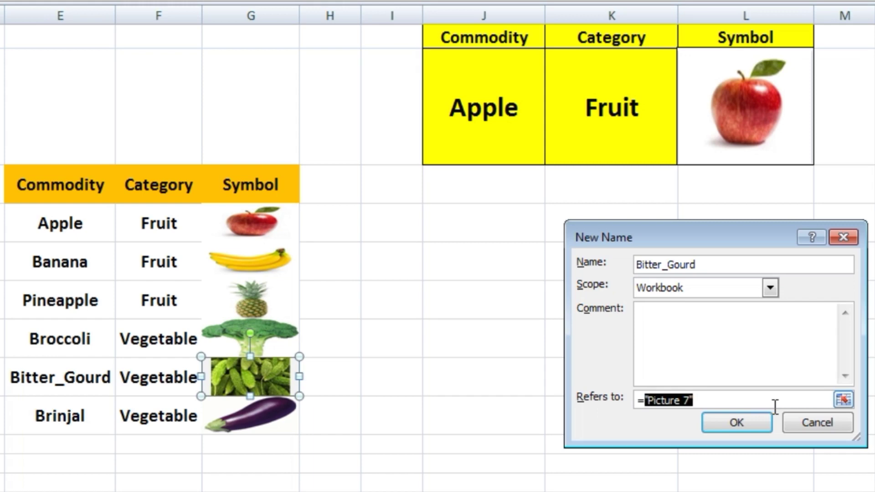
{"action": "key", "text": "BackSpace"}
{"action": "left_click", "coordinate": [843, 400]}
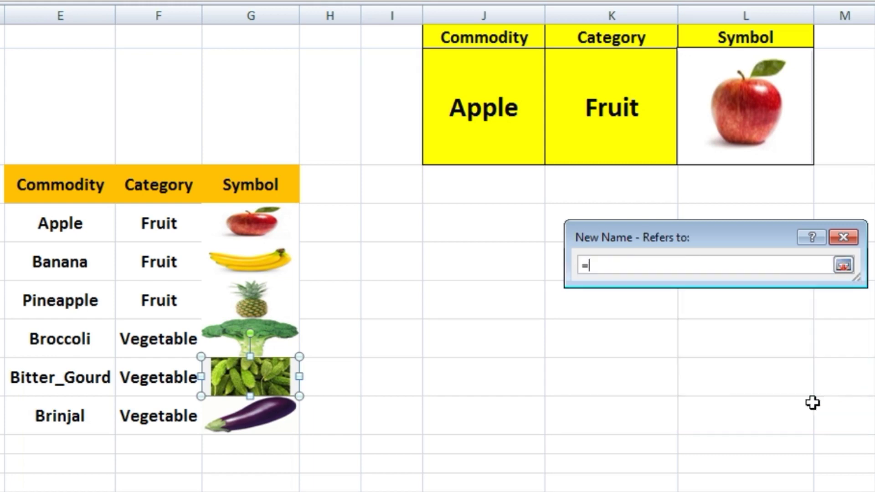
{"action": "left_click", "coordinate": [139, 379]}
{"action": "left_click", "coordinate": [636, 265]}
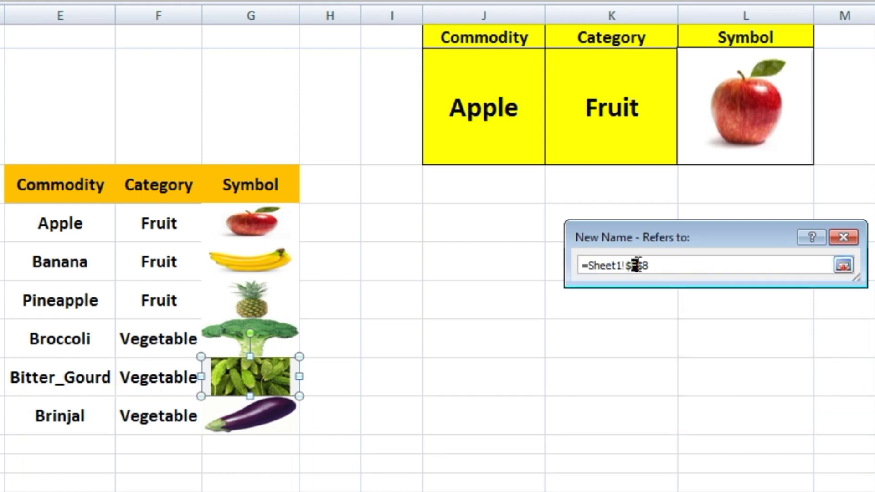
{"action": "type", "text": "G"}
{"action": "left_click", "coordinate": [844, 266]}
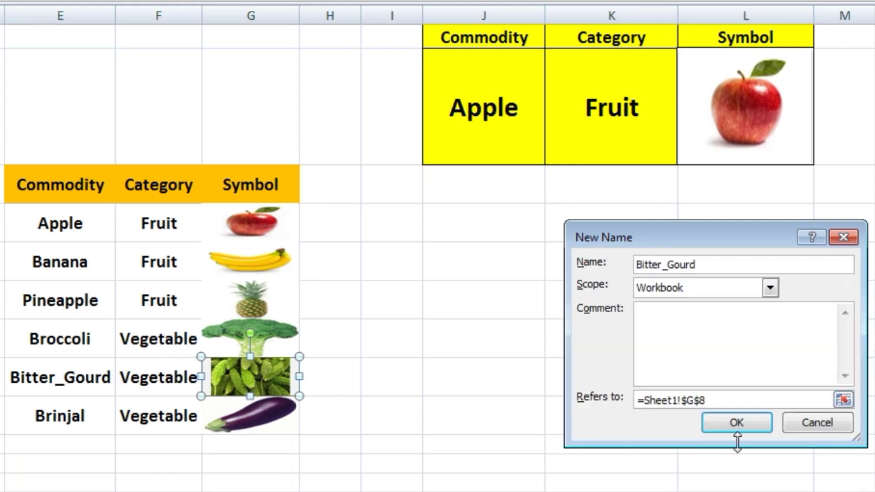
{"action": "left_click", "coordinate": [759, 425]}
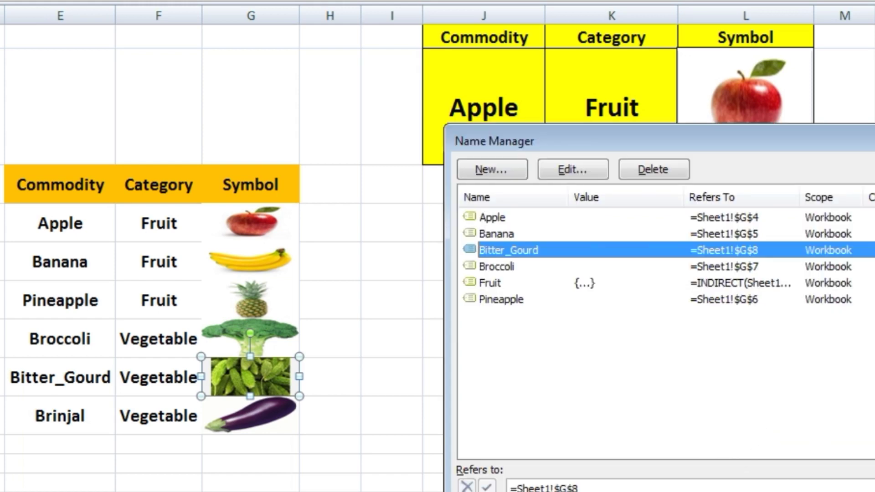
{"action": "key", "text": "Escape"}
Define a workbook-level name Brinjal that refers to the brinjal picture's cell, =Sheet1!$G$9, and close the Name Manager.
{"action": "left_click", "coordinate": [276, 428]}
{"action": "key", "text": "ctrl+F3"}
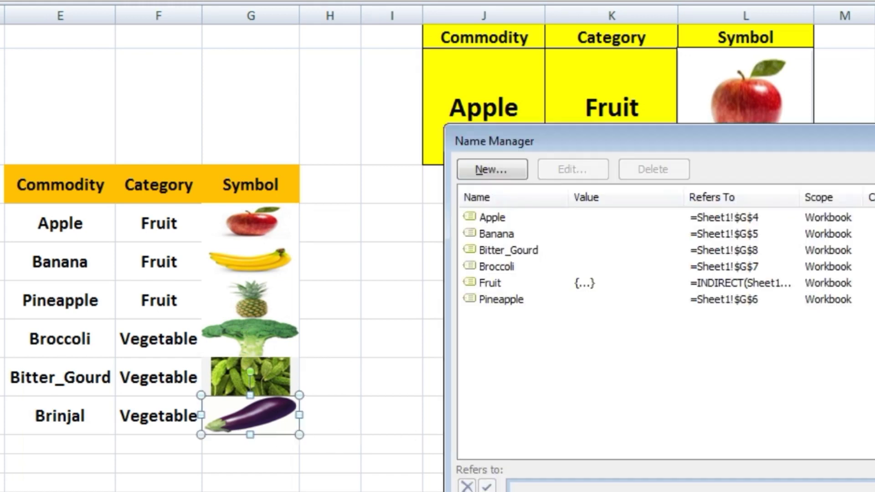
{"action": "left_click", "coordinate": [517, 175]}
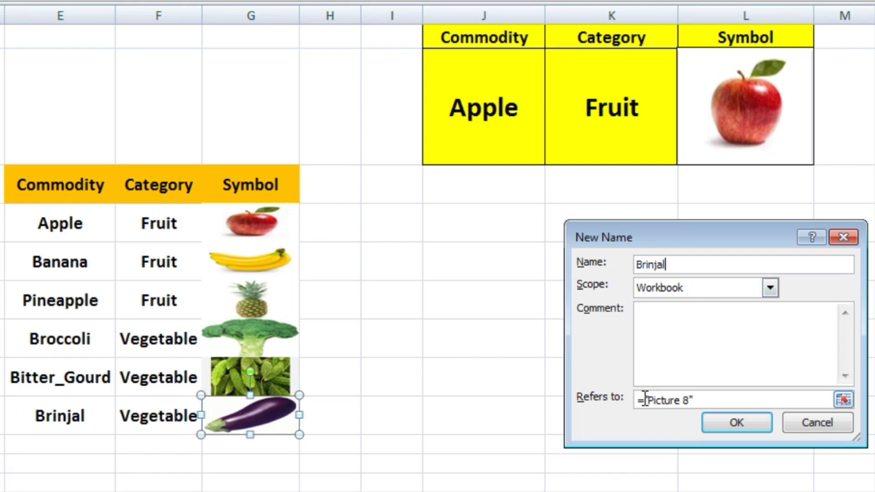
{"action": "left_click_drag", "start_coordinate": [645, 399], "coordinate": [761, 409]}
{"action": "key", "text": "BackSpace"}
{"action": "left_click", "coordinate": [844, 399]}
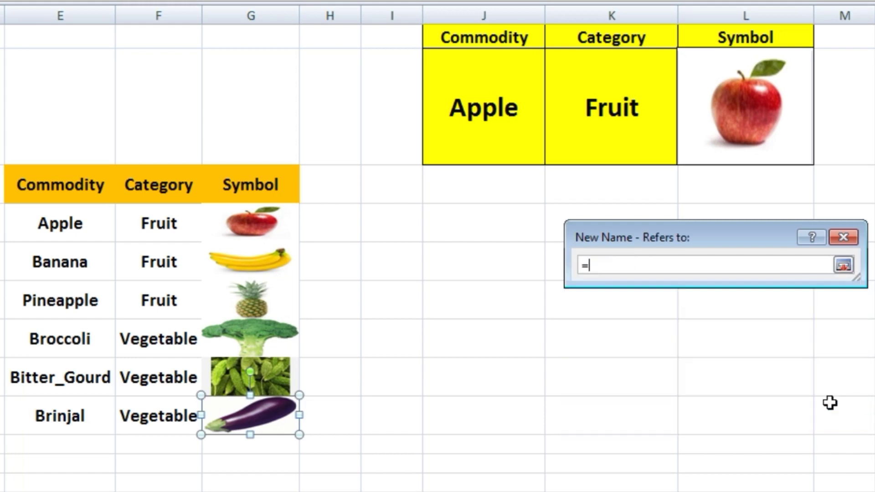
{"action": "left_click", "coordinate": [165, 416]}
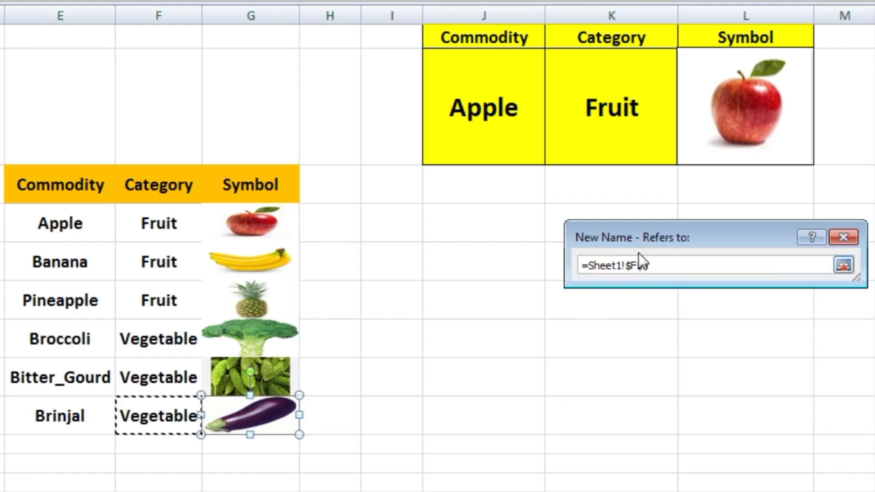
{"action": "left_click_drag", "start_coordinate": [630, 265], "coordinate": [636, 266]}
{"action": "type", "text": "G"}
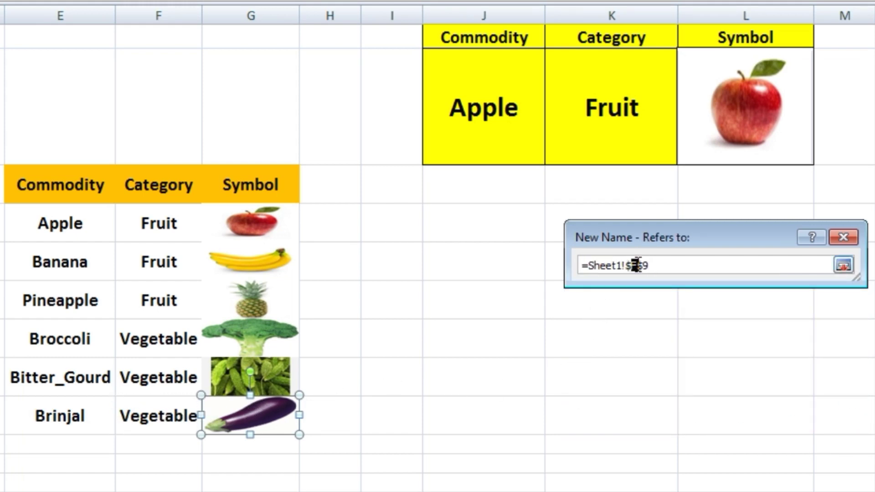
{"action": "left_click", "coordinate": [843, 265]}
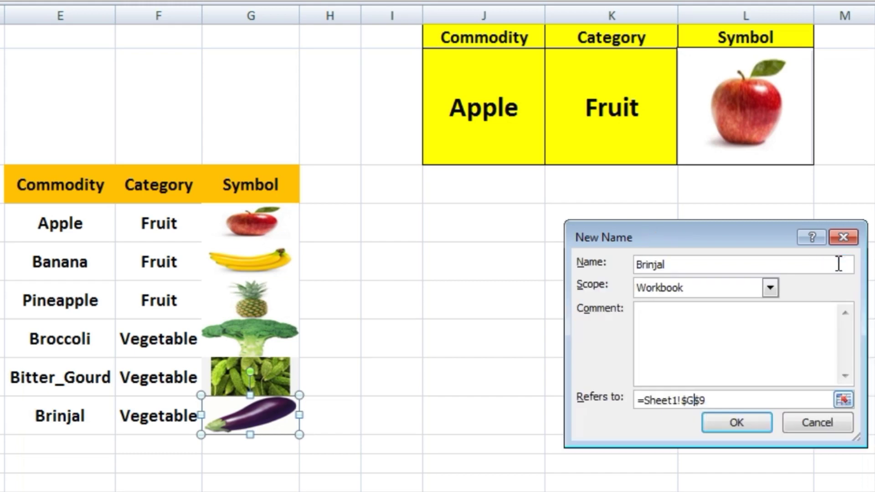
{"action": "left_click", "coordinate": [734, 423]}
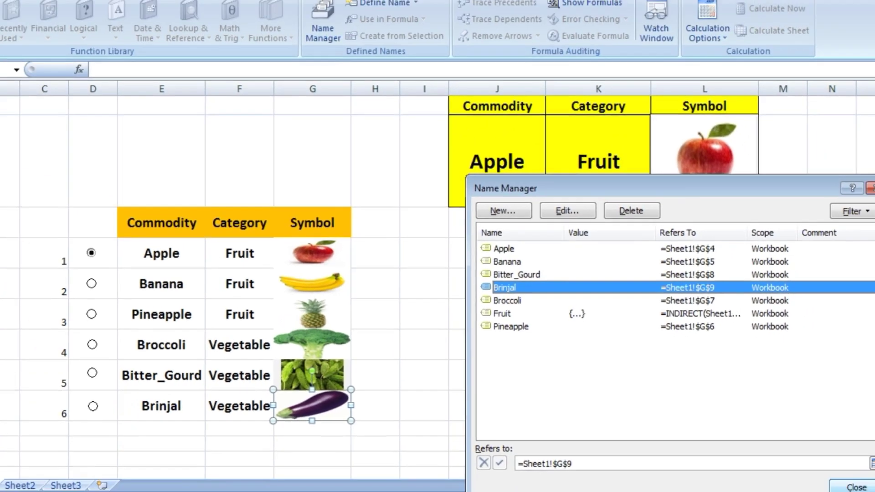
{"action": "left_click", "coordinate": [858, 486]}
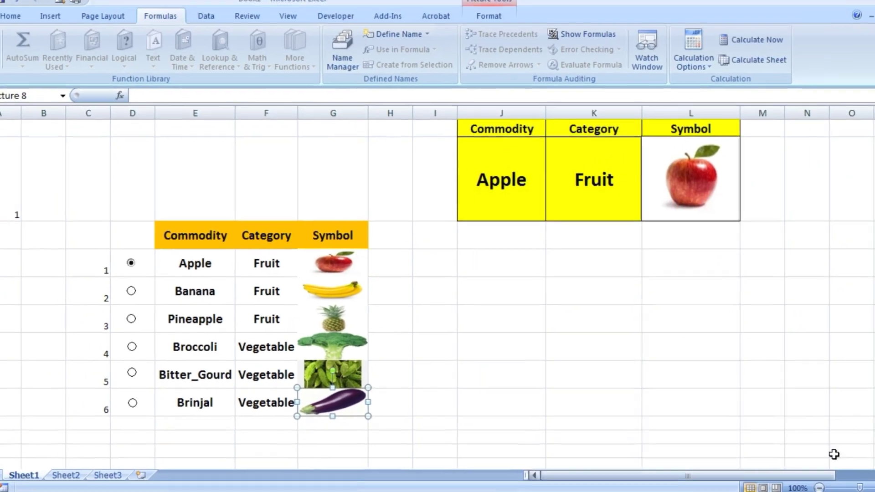
Test the Banana and Apple option buttons and inspect the formulas in J2 and K2.
{"action": "left_click", "coordinate": [706, 345]}
{"action": "left_click", "coordinate": [142, 293]}
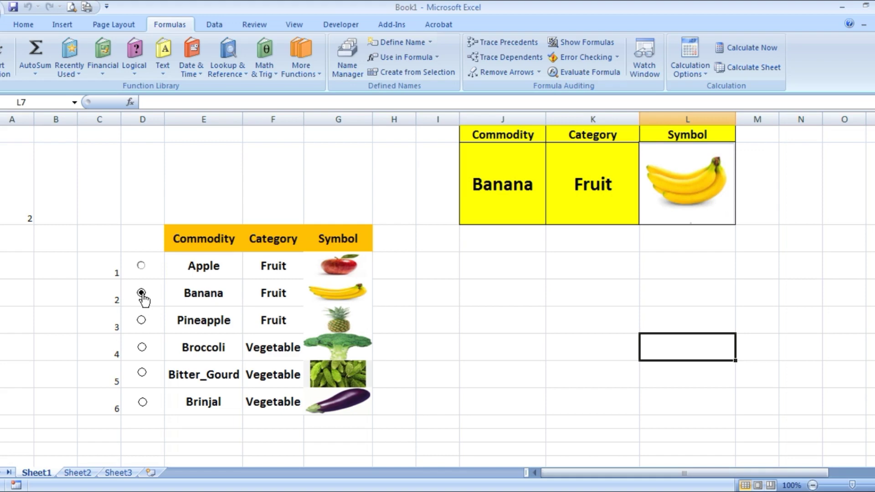
{"action": "left_click", "coordinate": [141, 267]}
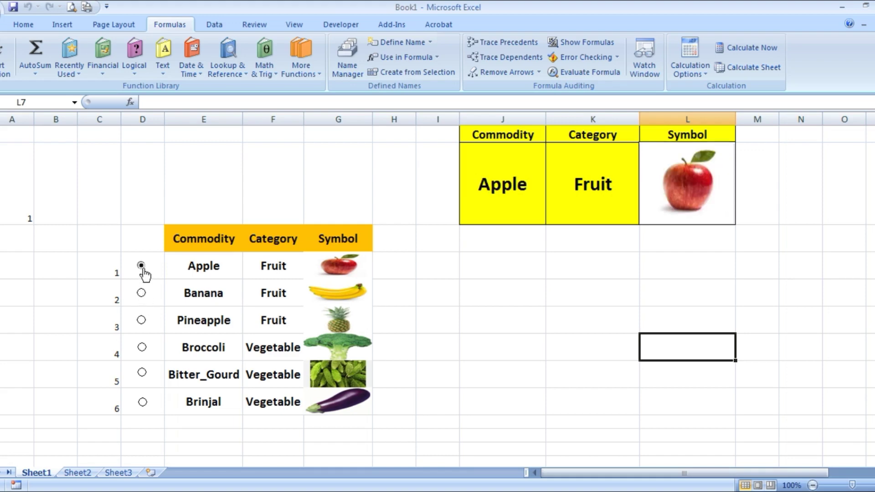
{"action": "left_click", "coordinate": [515, 182]}
{"action": "left_click", "coordinate": [580, 186]}
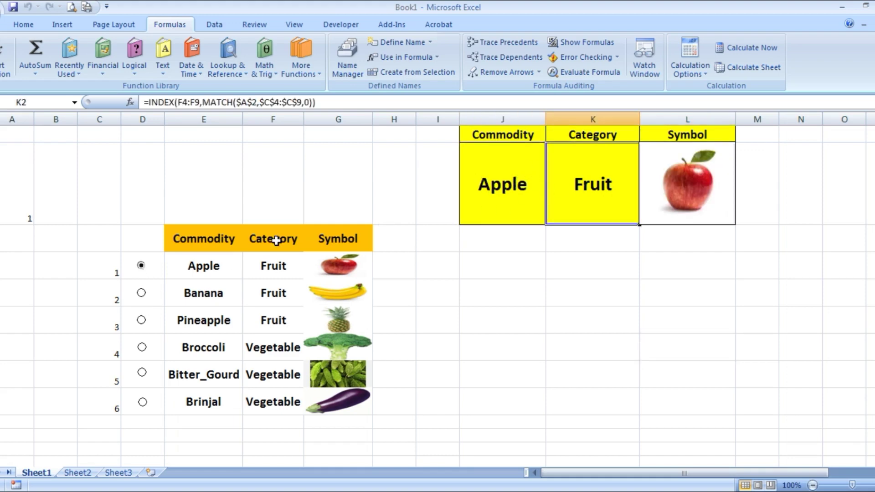
Select the option buttons one after another through Brinjal, twice, to check the displayed name, category and picture for each commodity.
{"action": "left_click", "coordinate": [142, 294]}
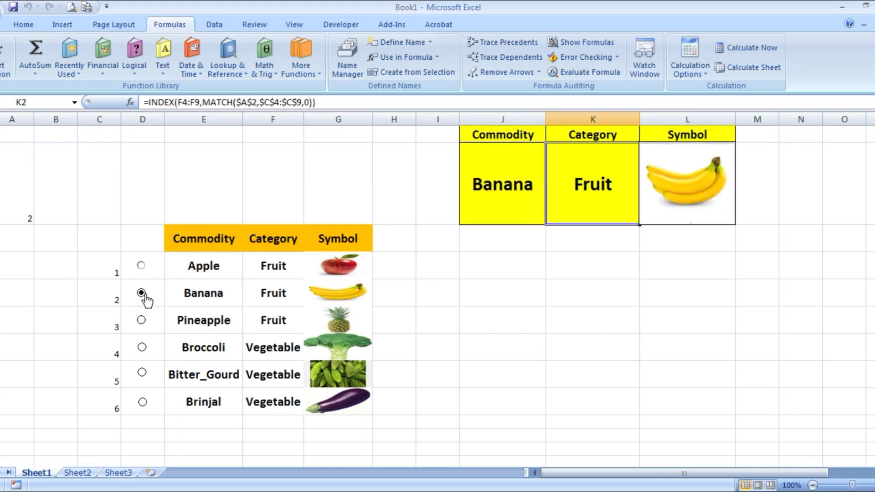
{"action": "left_click", "coordinate": [141, 321]}
{"action": "left_click", "coordinate": [142, 347]}
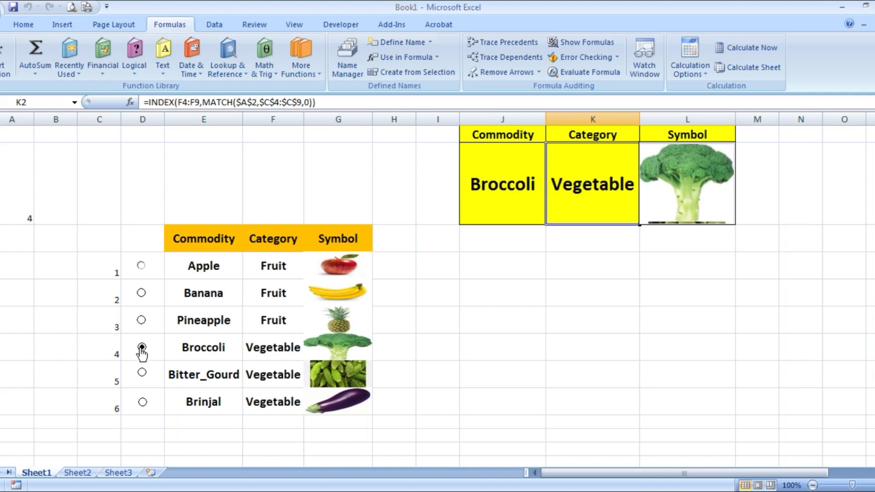
{"action": "left_click", "coordinate": [142, 373]}
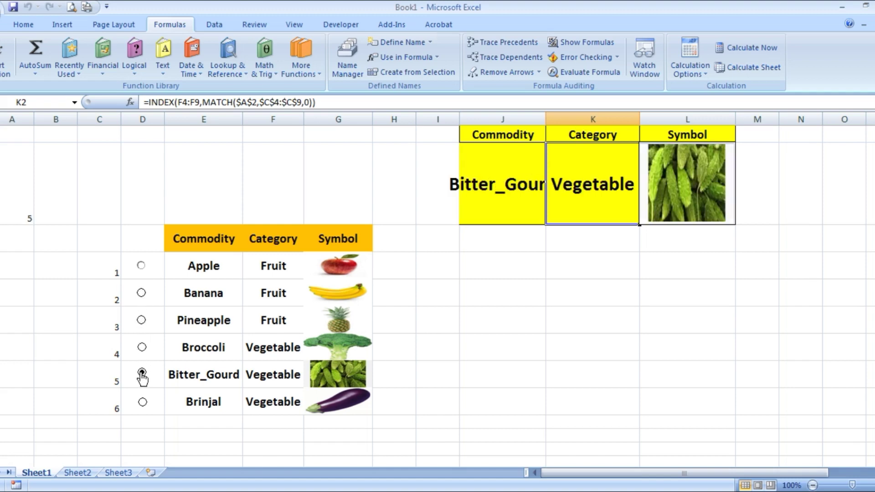
{"action": "left_click", "coordinate": [143, 402]}
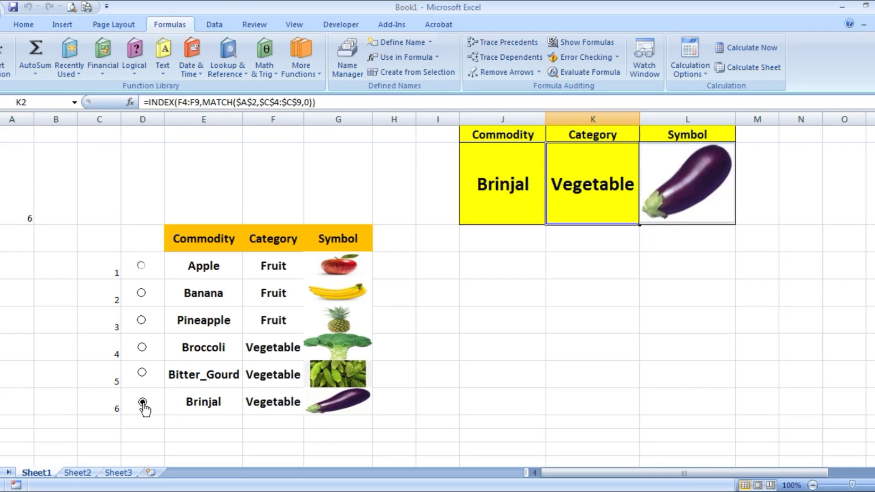
{"action": "left_click", "coordinate": [142, 267]}
{"action": "left_click", "coordinate": [141, 294]}
{"action": "left_click", "coordinate": [142, 320]}
{"action": "left_click", "coordinate": [142, 348]}
{"action": "left_click", "coordinate": [141, 372]}
{"action": "left_click", "coordinate": [142, 402]}
{"action": "left_click", "coordinate": [464, 309]}
Hide columns A through D, including the numbering and linked-cell columns.
{"action": "left_click_drag", "start_coordinate": [12, 119], "coordinate": [139, 119]}
{"action": "right_click", "coordinate": [129, 121]}
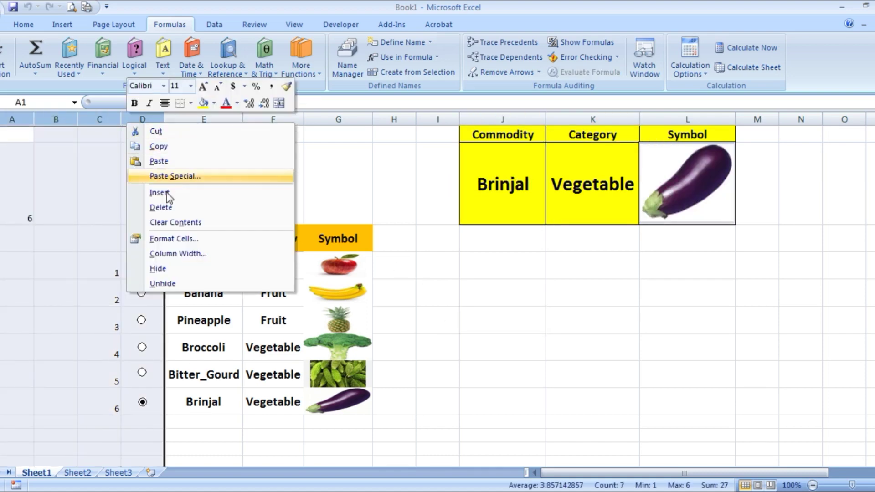
{"action": "left_click", "coordinate": [160, 269]}
{"action": "left_click", "coordinate": [324, 319]}
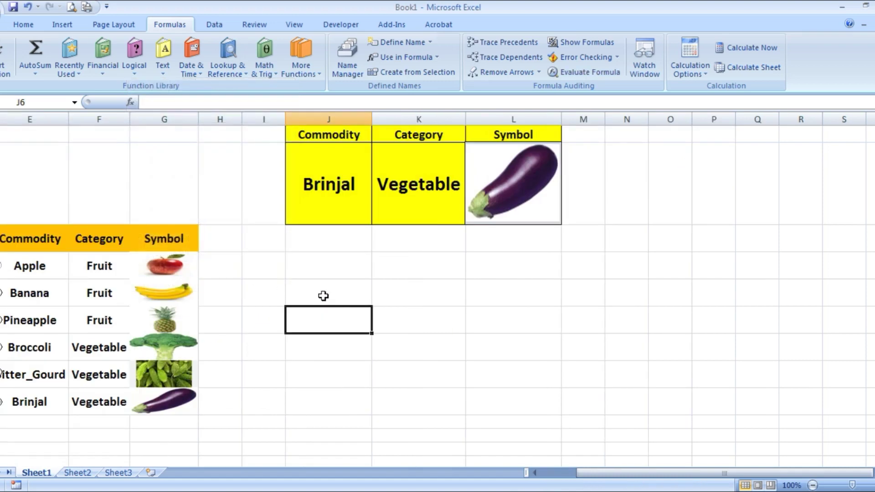
Try each partly covered option button beside the Commodity column, from Apple down to Brinjal, with the helper columns hidden.
{"action": "left_click", "coordinate": [1, 273]}
{"action": "left_click", "coordinate": [1, 297]}
{"action": "left_click", "coordinate": [1, 323]}
{"action": "left_click", "coordinate": [2, 350]}
{"action": "left_click", "coordinate": [2, 375]}
{"action": "left_click", "coordinate": [5, 394]}
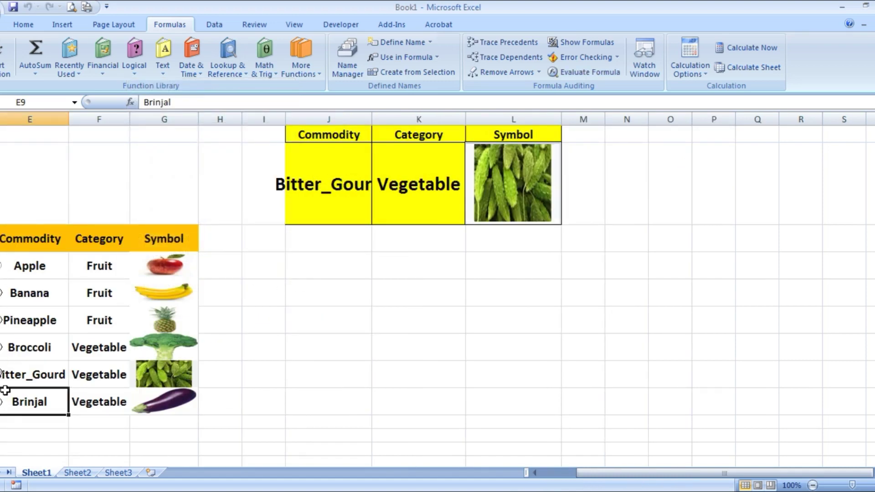
{"action": "left_click", "coordinate": [233, 342]}
Unhide column D by widening it, and narrow it to just fit the option buttons.
{"action": "left_click", "coordinate": [28, 119]}
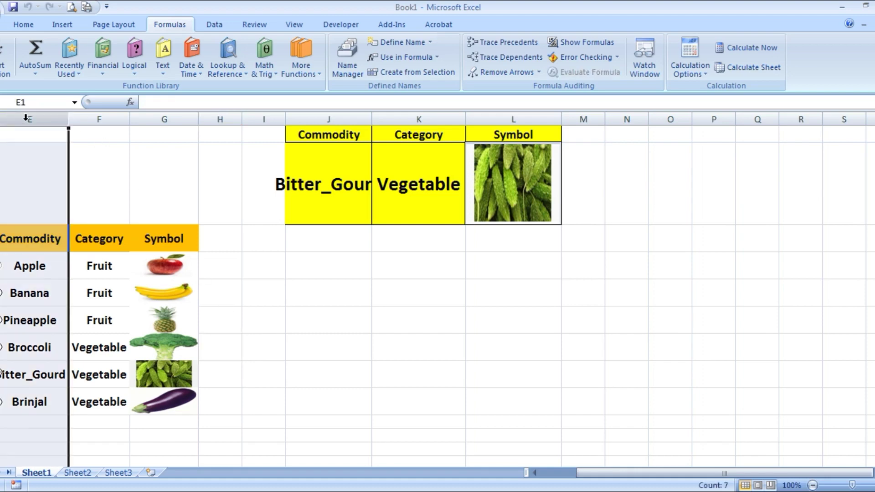
{"action": "left_click", "coordinate": [271, 241]}
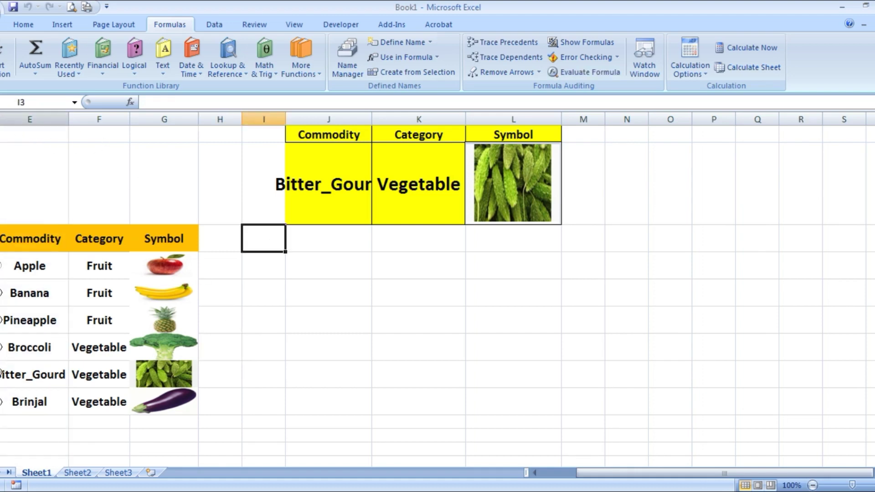
{"action": "left_click_drag", "start_coordinate": [0, 120], "coordinate": [55, 121]}
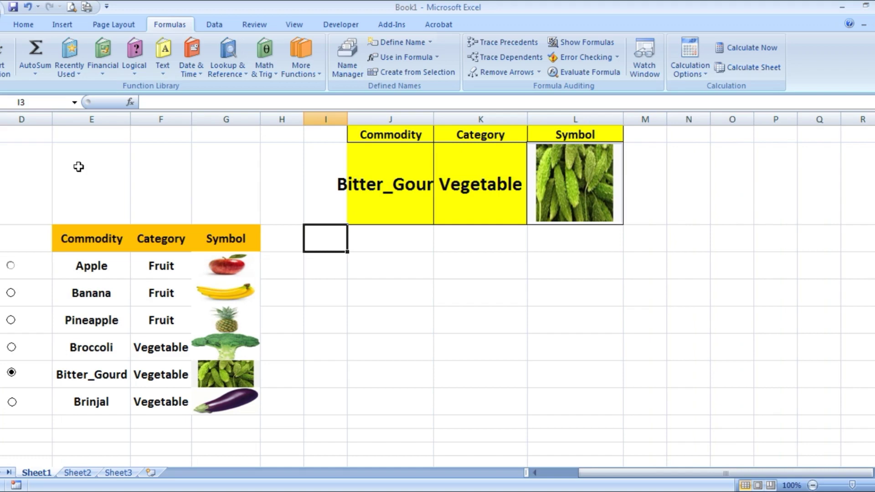
{"action": "left_click_drag", "start_coordinate": [52, 117], "coordinate": [37, 114]}
Run through all six options from Apple to Brinjal in the narrowed column D to check the final display.
{"action": "left_click", "coordinate": [11, 266]}
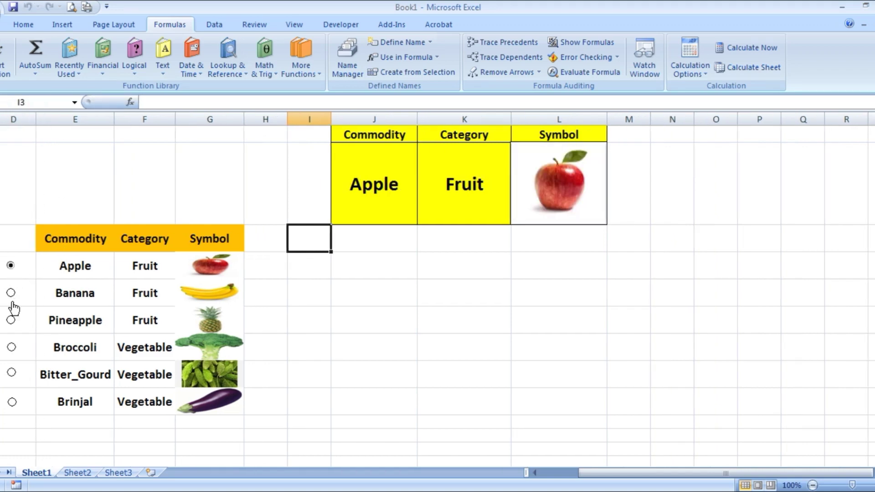
{"action": "left_click", "coordinate": [11, 293]}
{"action": "left_click", "coordinate": [11, 320]}
{"action": "left_click", "coordinate": [11, 347]}
{"action": "left_click", "coordinate": [11, 373]}
{"action": "left_click", "coordinate": [26, 398]}
{"action": "left_click", "coordinate": [513, 257]}
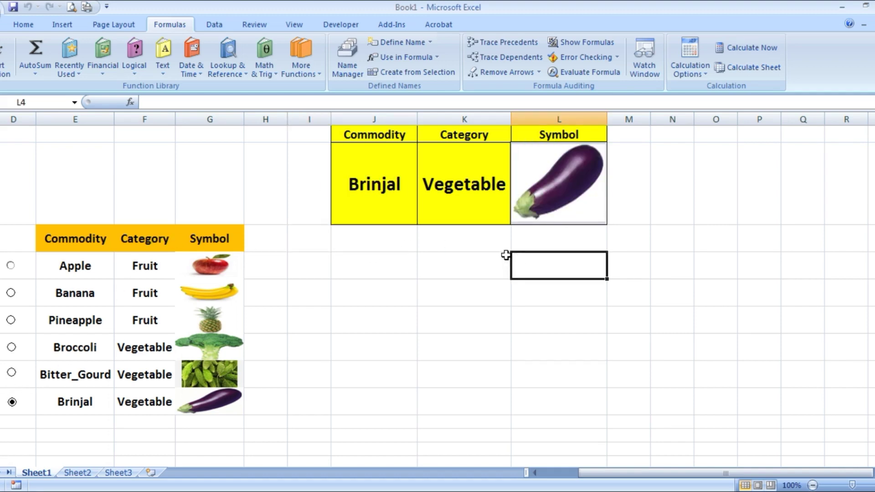